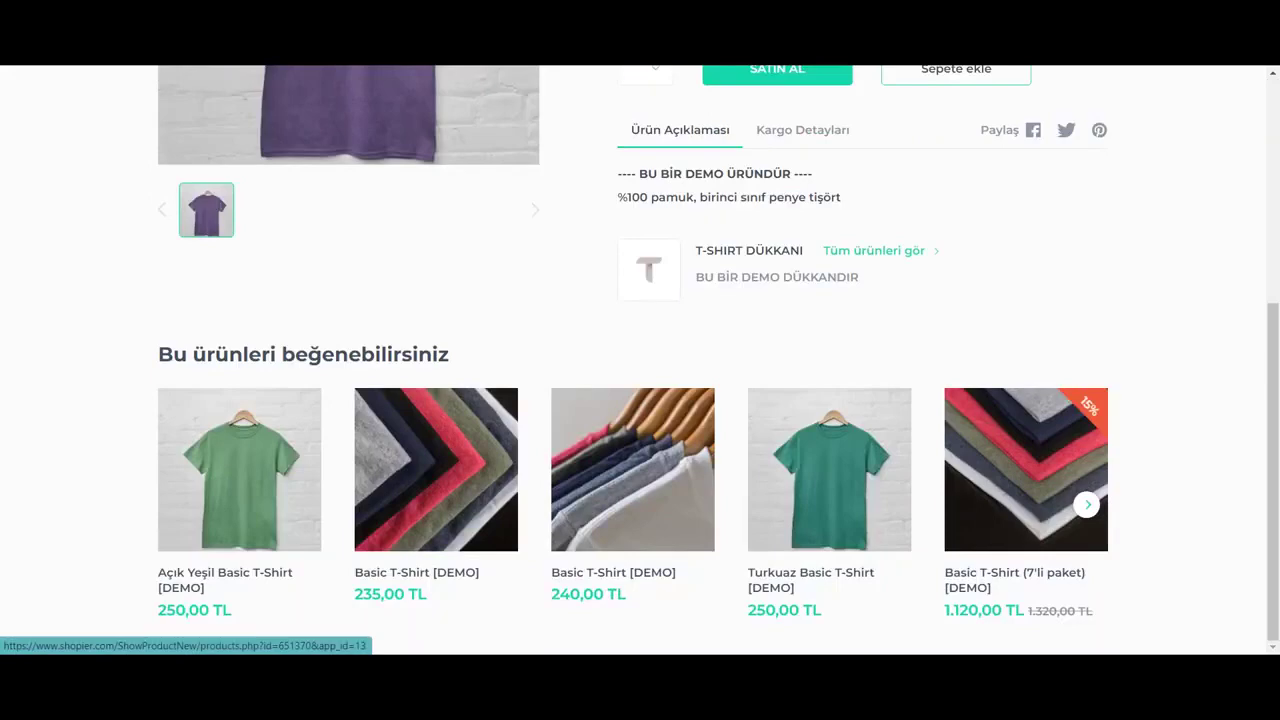
Return from the purple T-shirt's product page to the T-SHIRT DÜKKANI storefront.
scroll(640, 360, "up", 4)
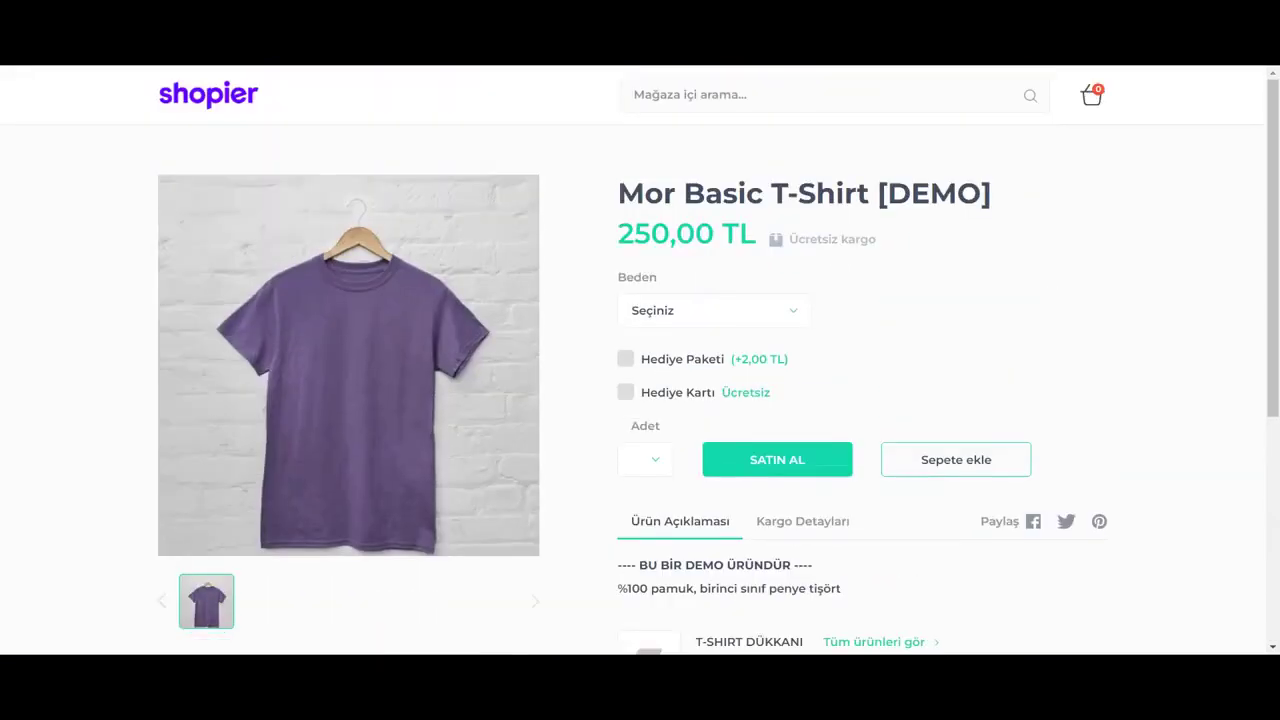
key("alt+Left")
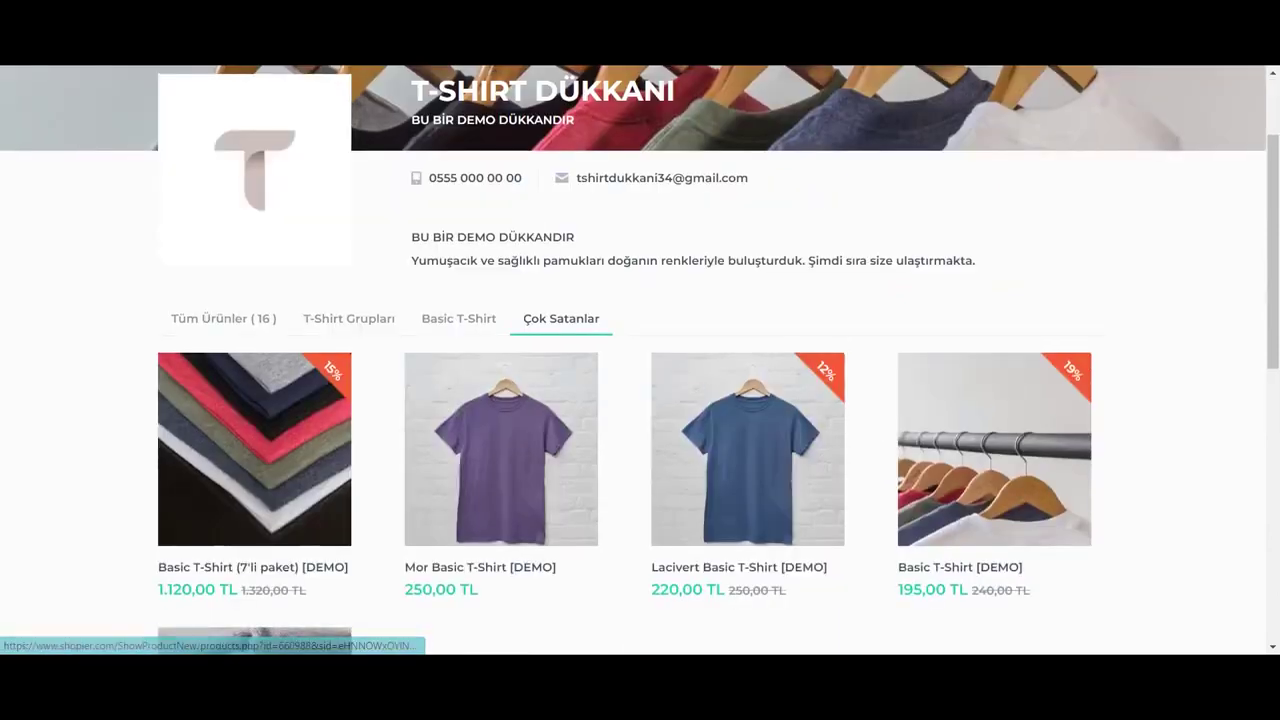
scroll(640, 400, "up", 1)
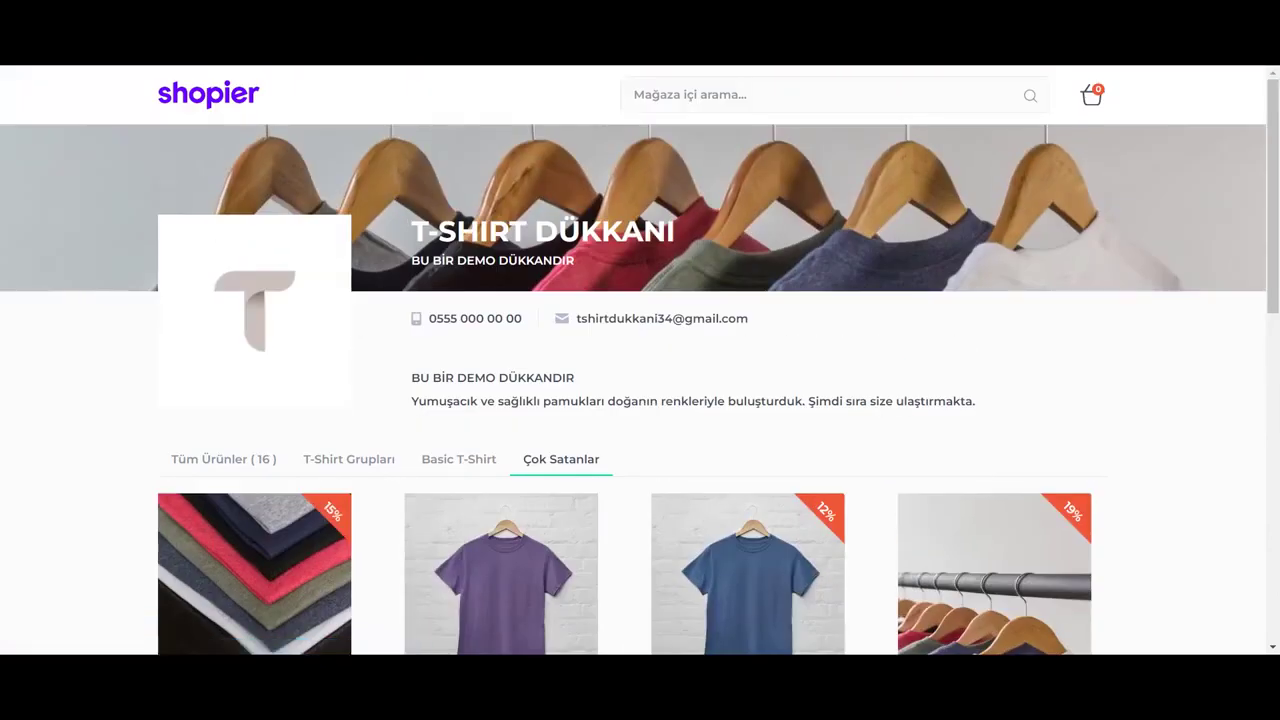
Browse the demo store's Basic T-Shirt, T-Shirt Grupları and Tüm Ürünler product categories.
left_click(458, 459)
scroll(640, 400, "down", 1)
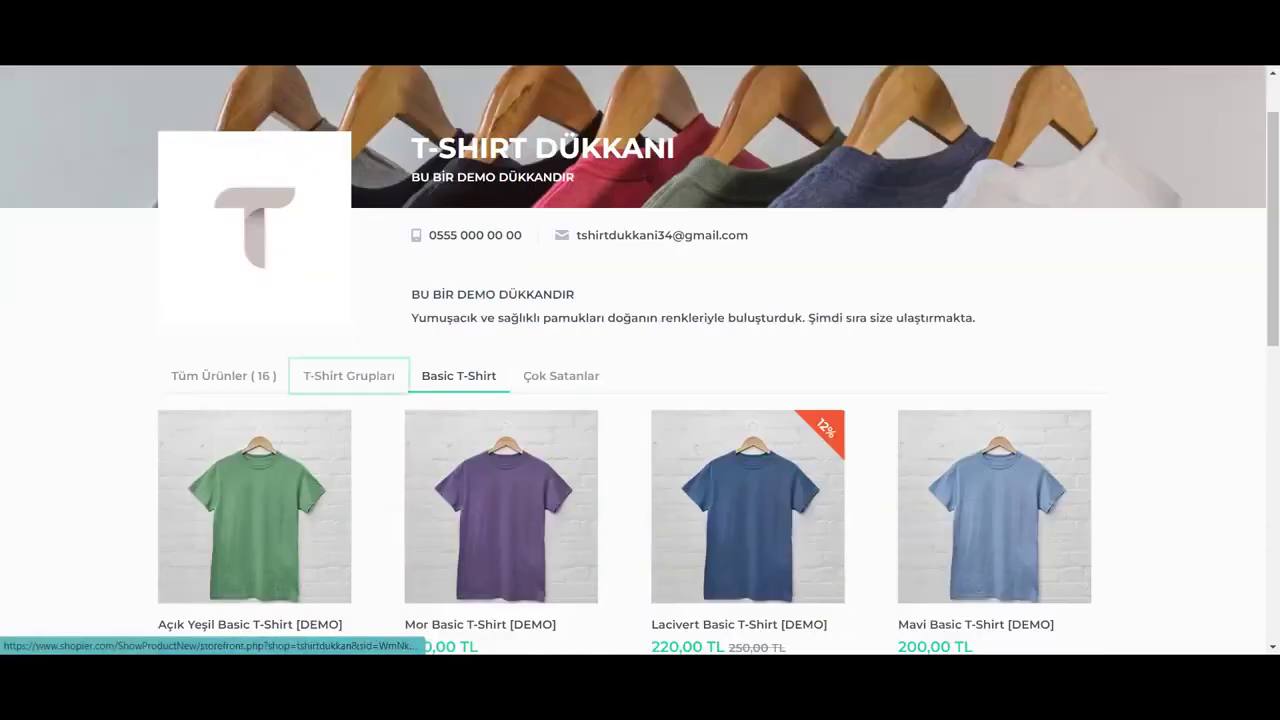
left_click(349, 375)
scroll(640, 400, "down", 2)
left_click(223, 209)
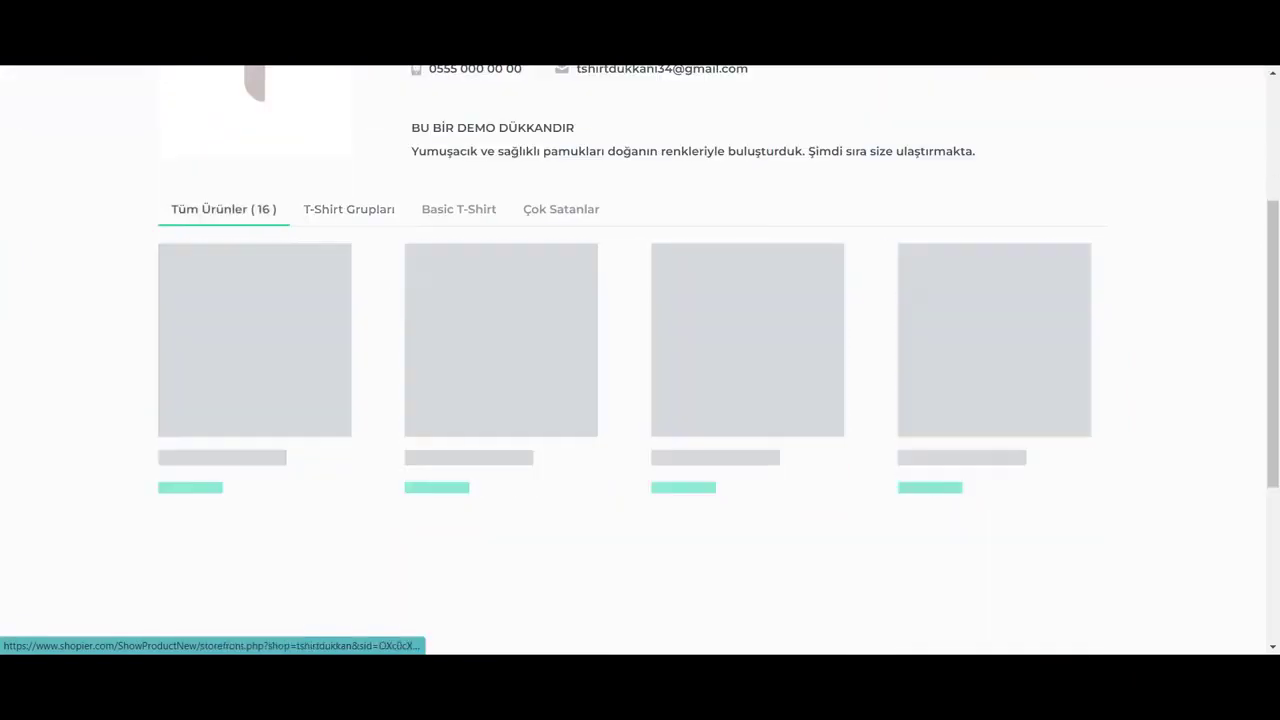
scroll(640, 400, "down", 7)
scroll(640, 400, "down", 3)
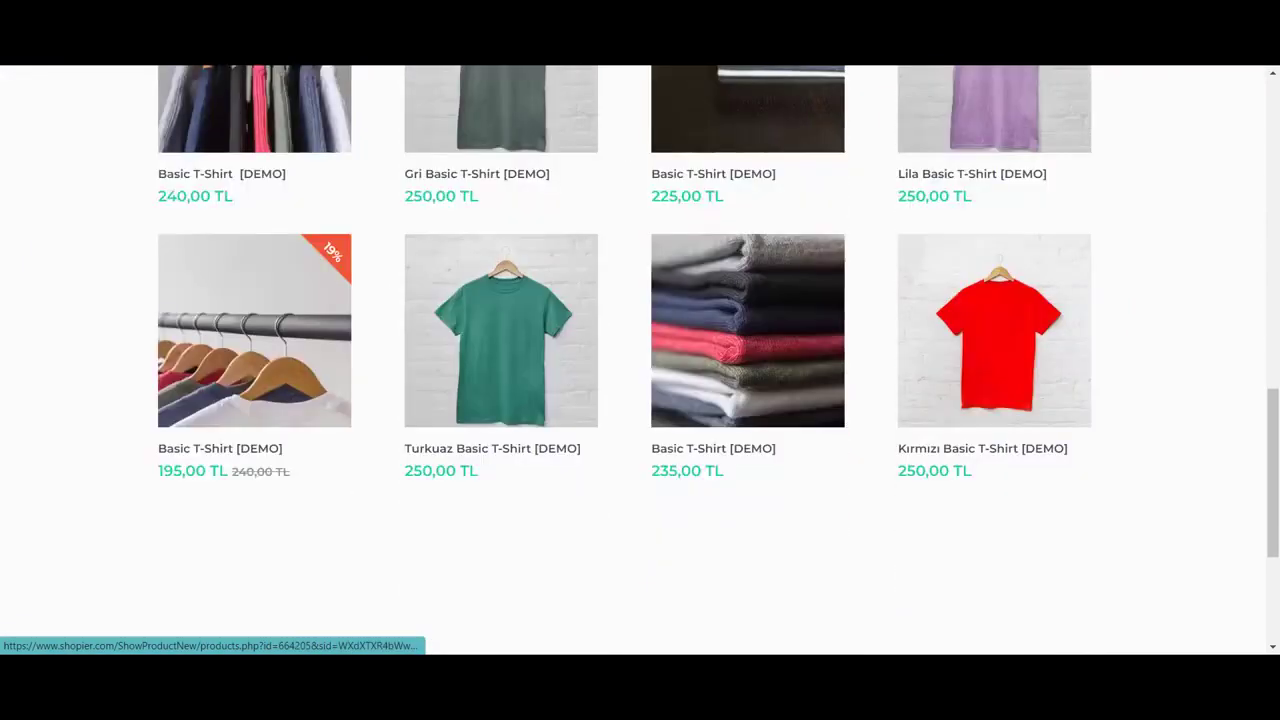
scroll(640, 400, "up", 13)
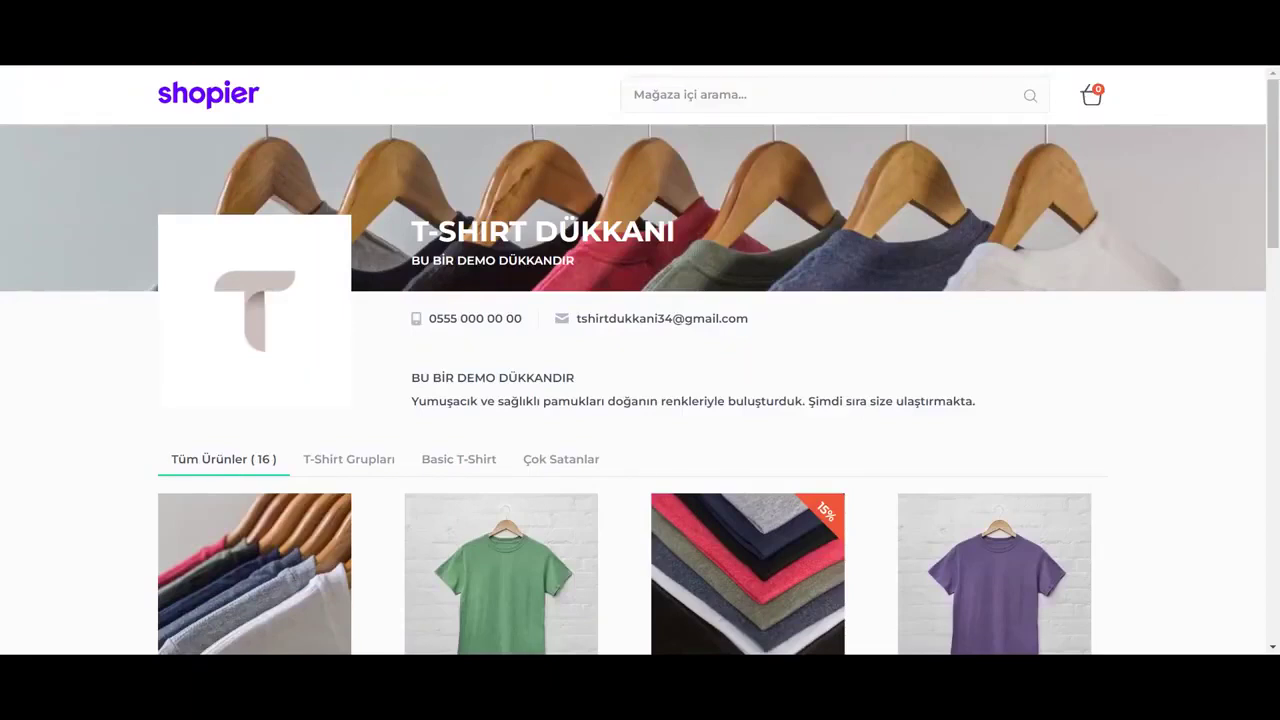
Open Mor Basic T-Shirt [DEMO] and add it to the cart in size Small with Hediye Paketi and Hediye Kartı.
left_click(994, 570)
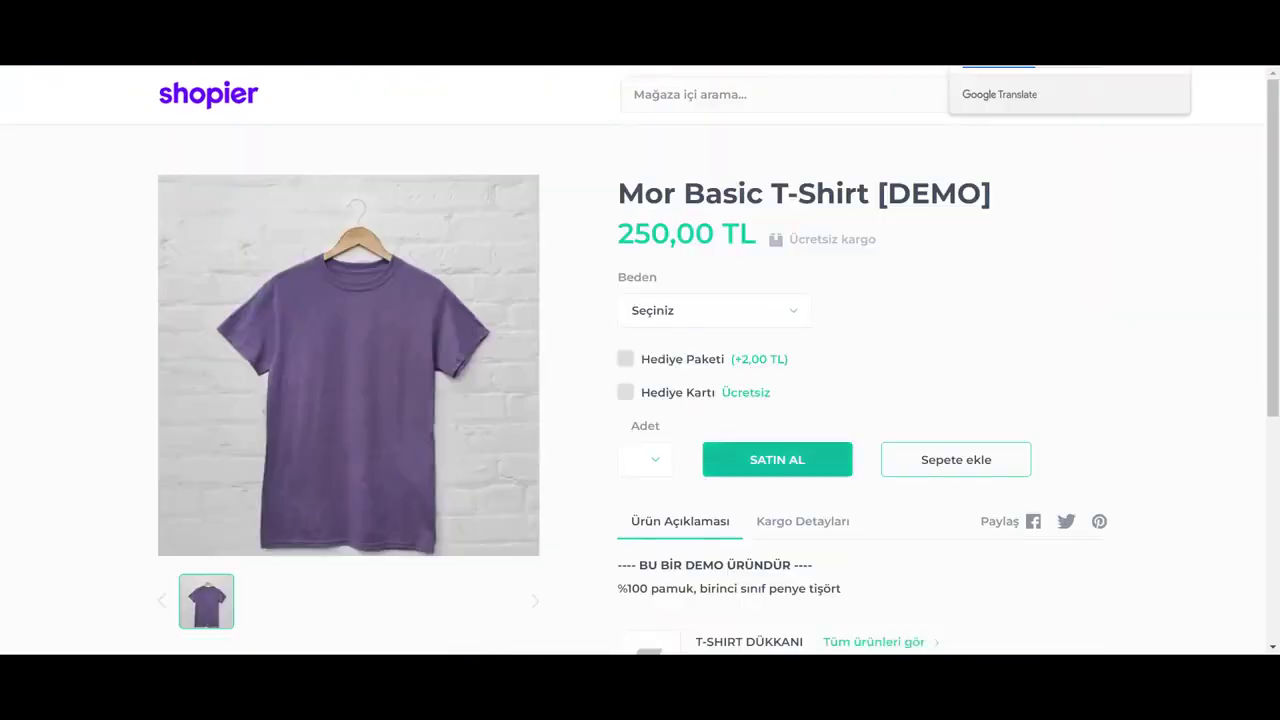
left_click(956, 459)
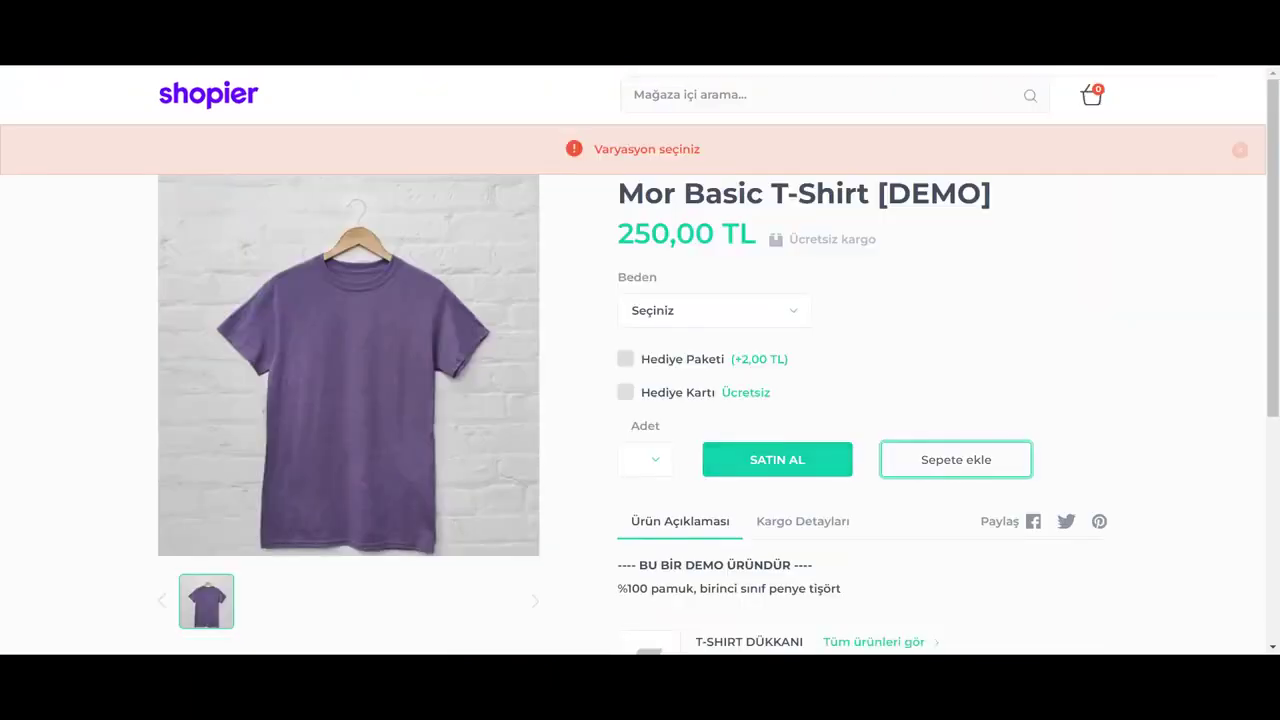
left_click(714, 310)
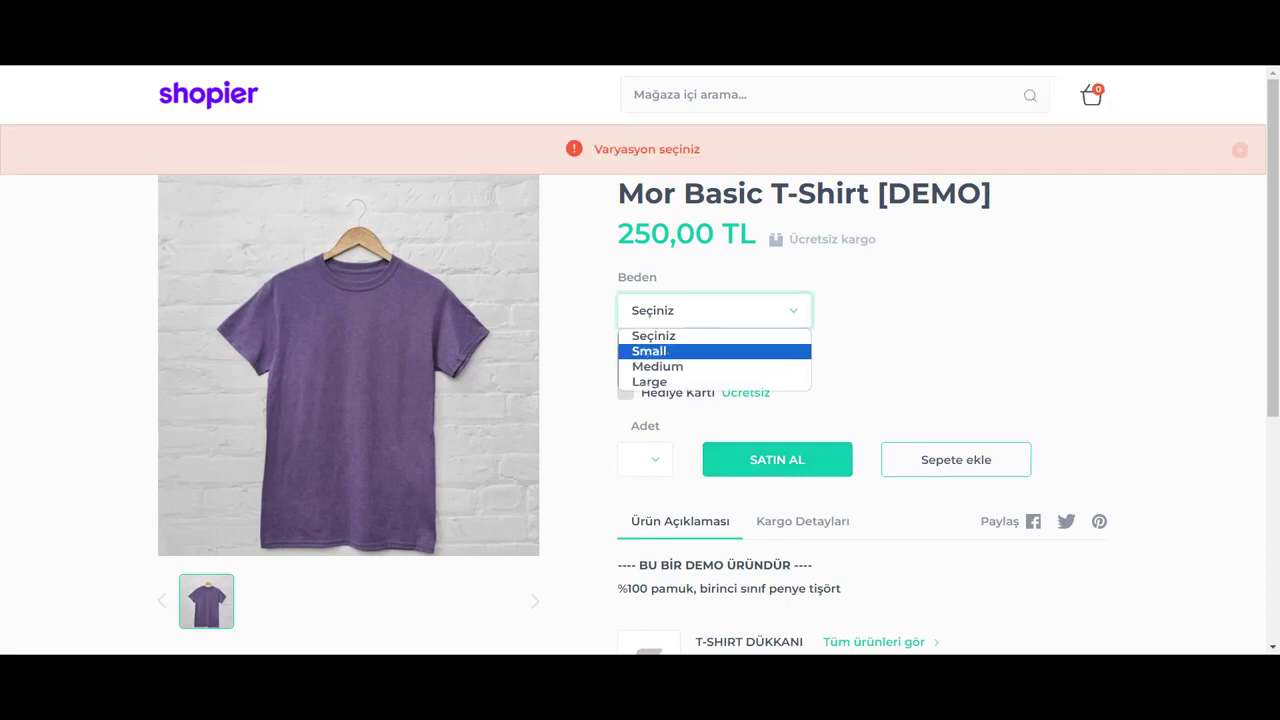
left_click(652, 349)
left_click(625, 358)
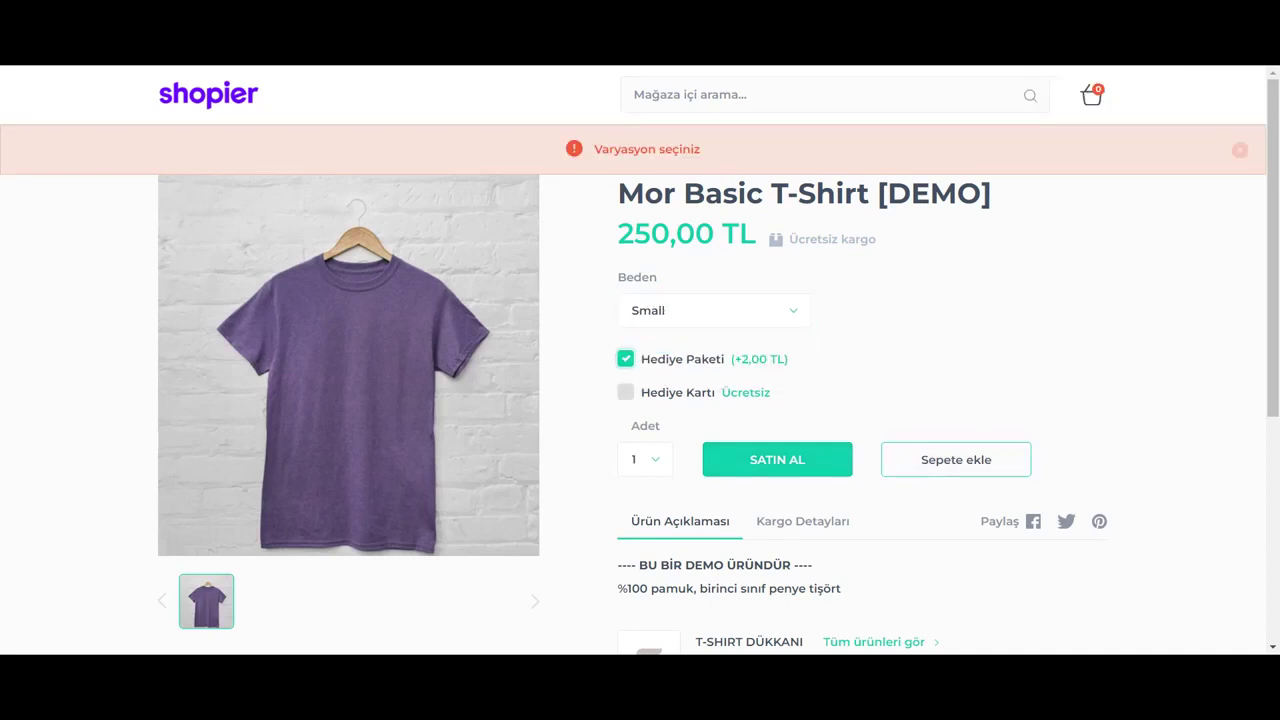
left_click(625, 392)
left_click(956, 459)
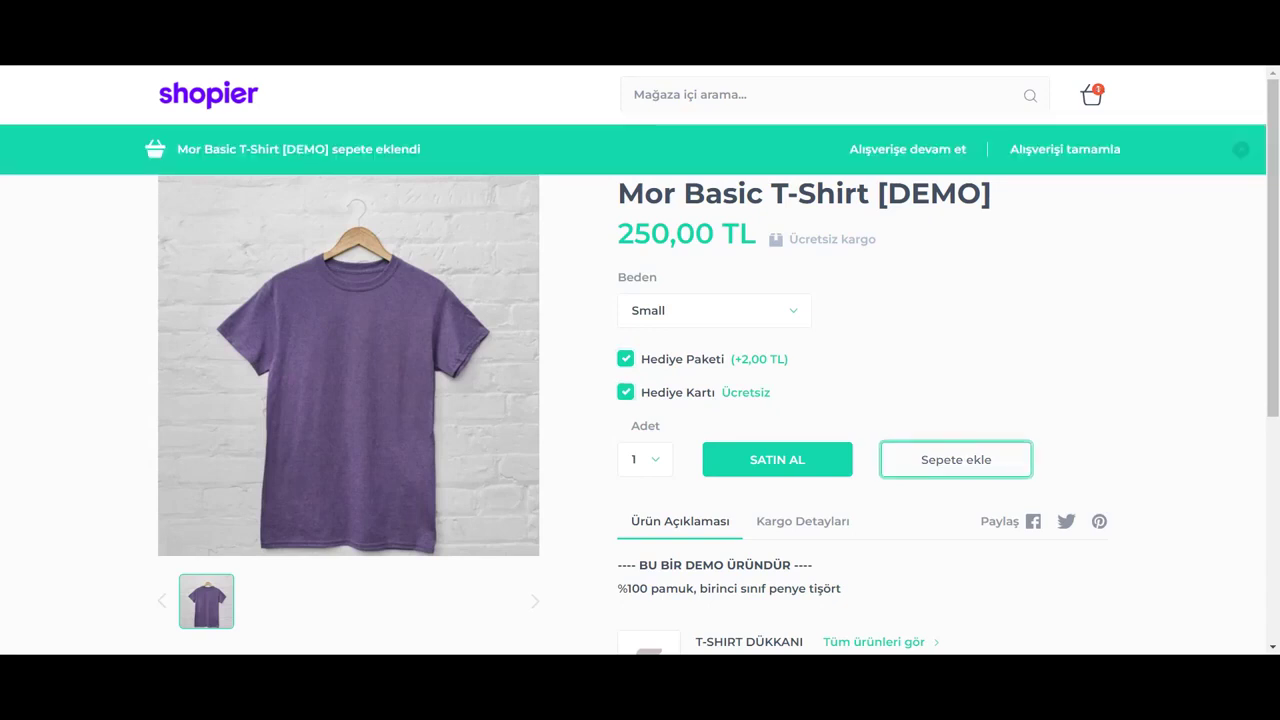
Proceed to checkout, look over the empty delivery information form and try to continue to payment.
left_click(1065, 149)
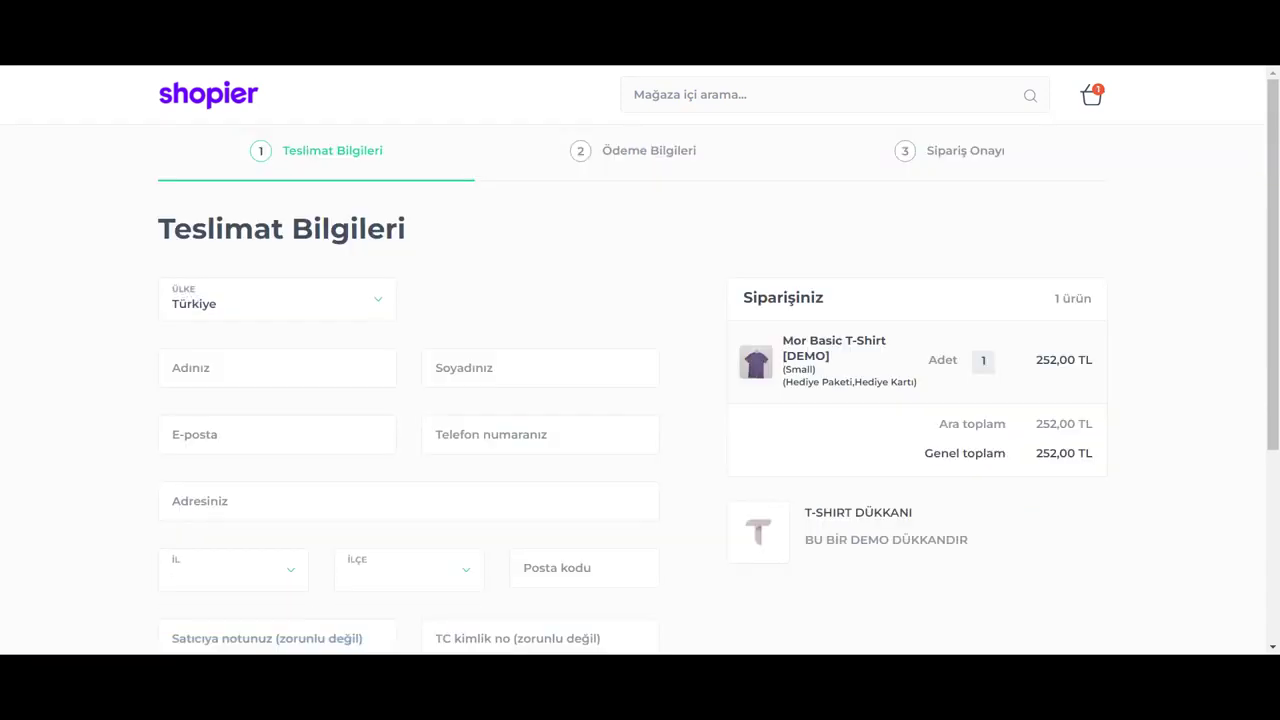
scroll(640, 360, "down", 3)
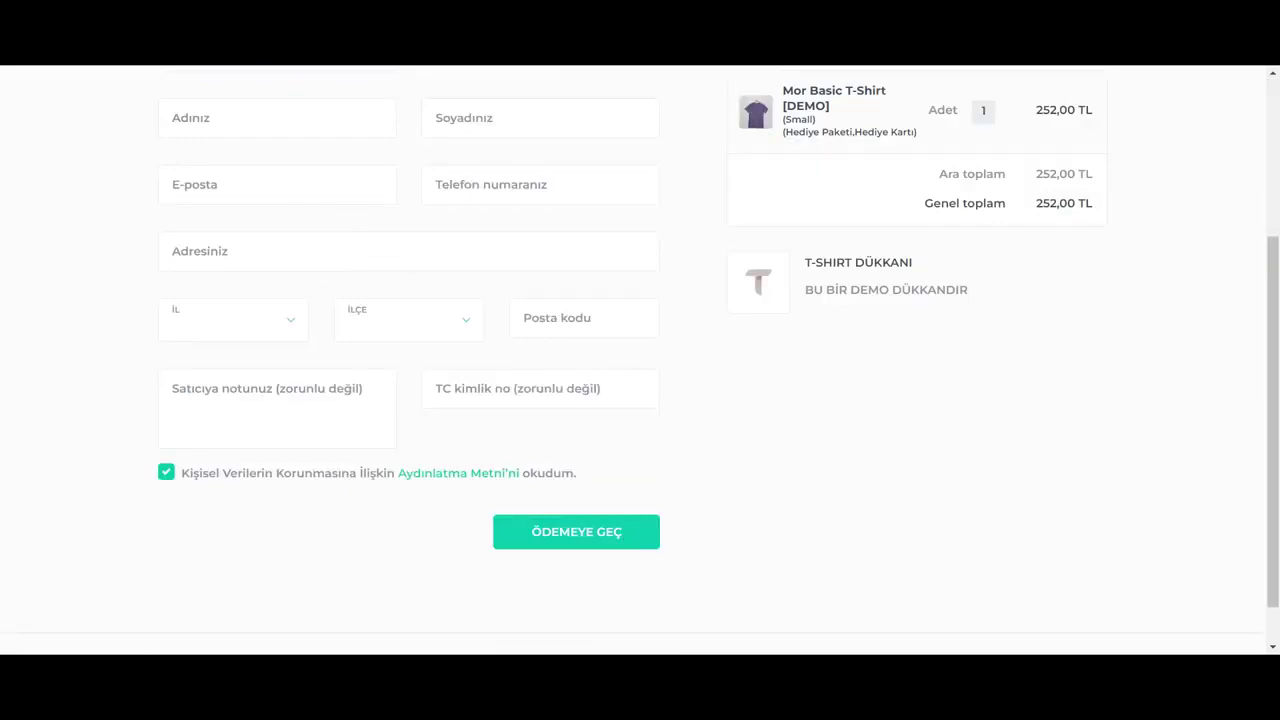
left_click(576, 531)
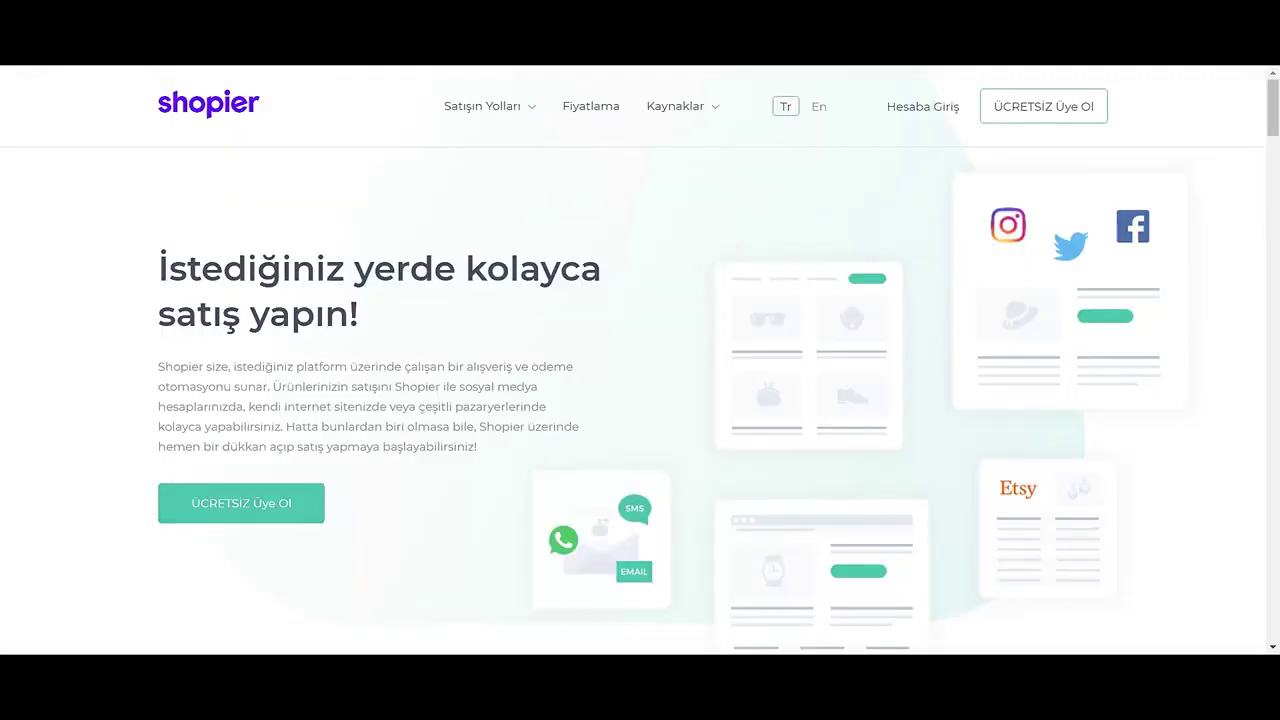
Start the free membership sign-up from the Shopier home page.
left_click(241, 503)
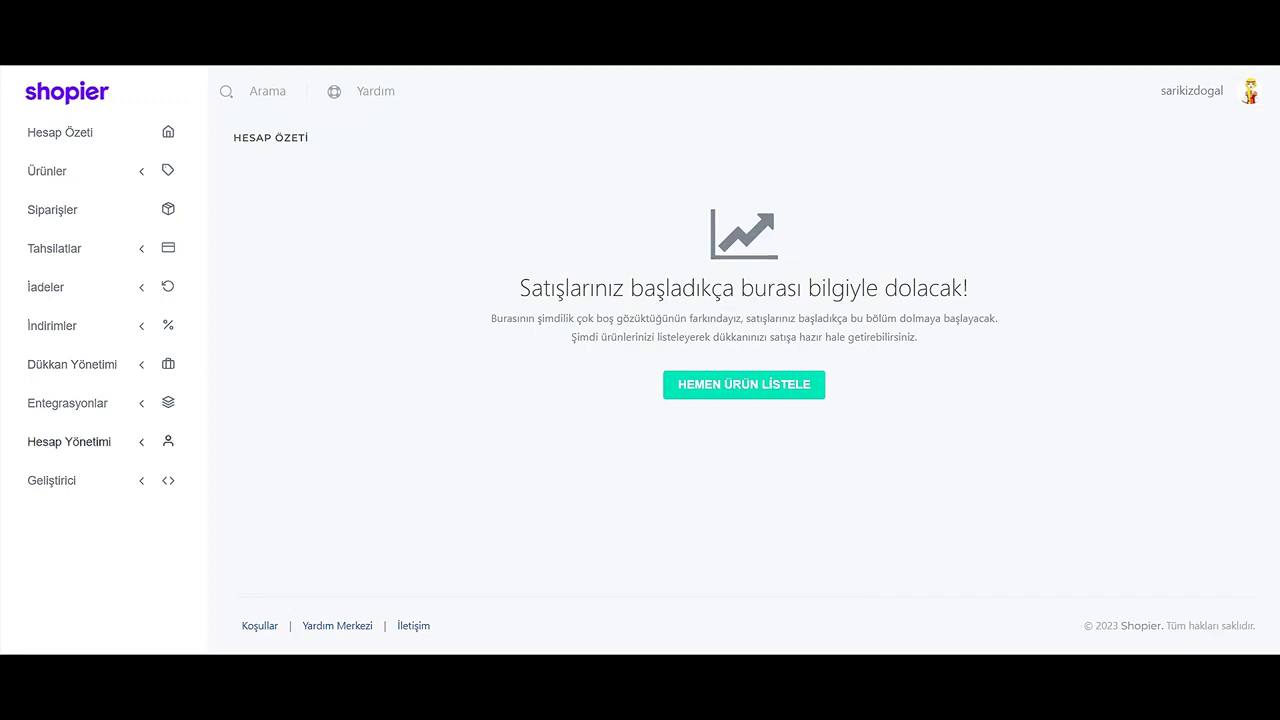
Open Hesap Bilgileri under account management and review the membership, contact, bank account, sales and account closing sections.
left_click(69, 441)
left_click(80, 494)
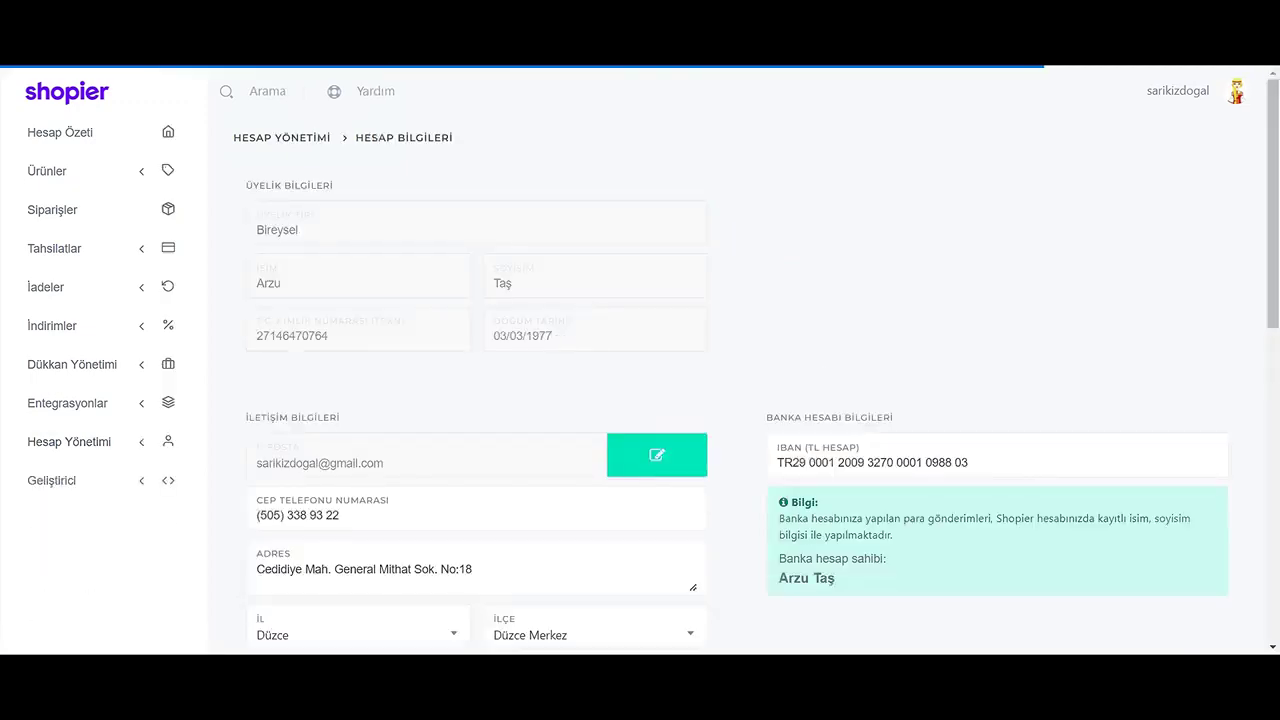
scroll(740, 380, "down", 3)
scroll(740, 380, "down", 3)
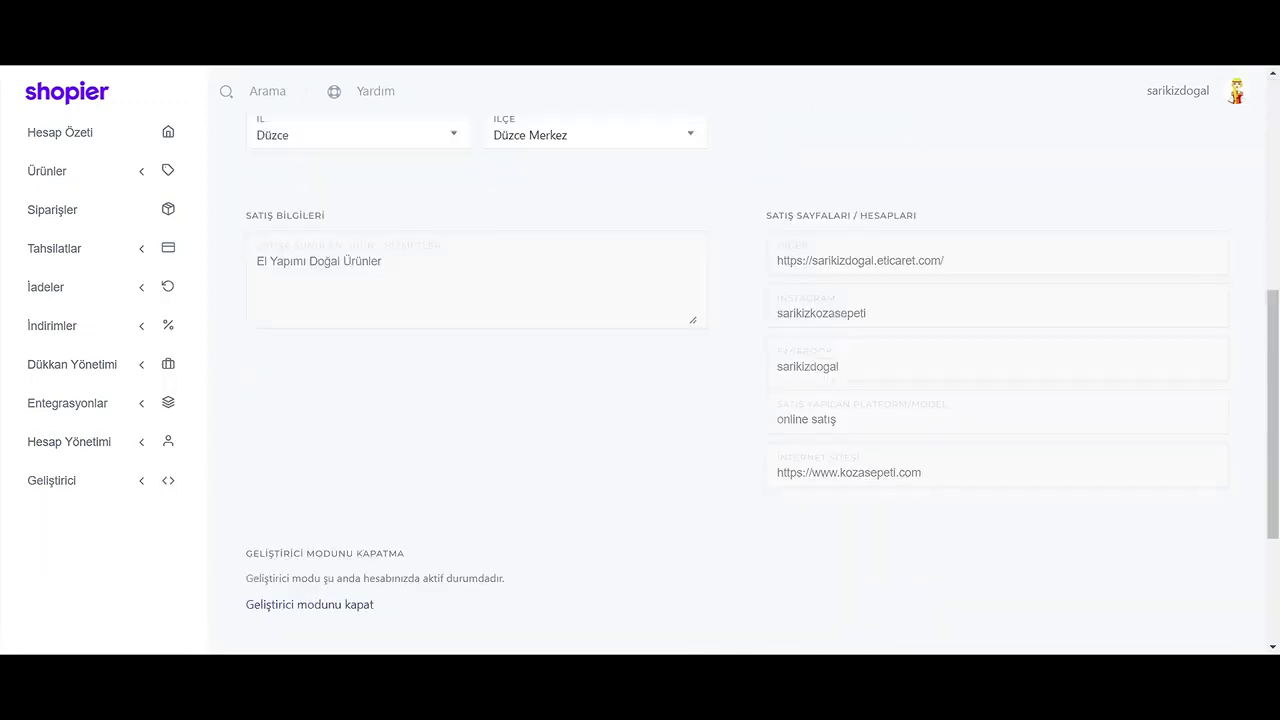
scroll(740, 380, "up", 6)
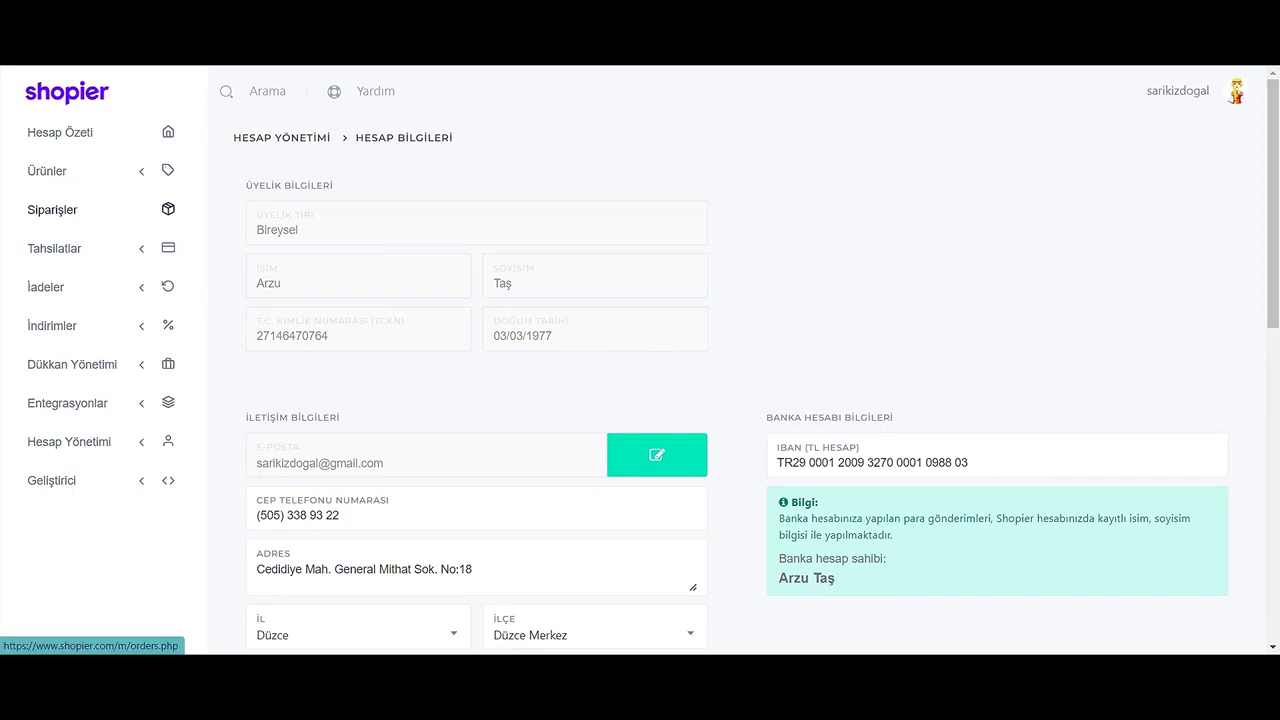
scroll(740, 400, "down", 10)
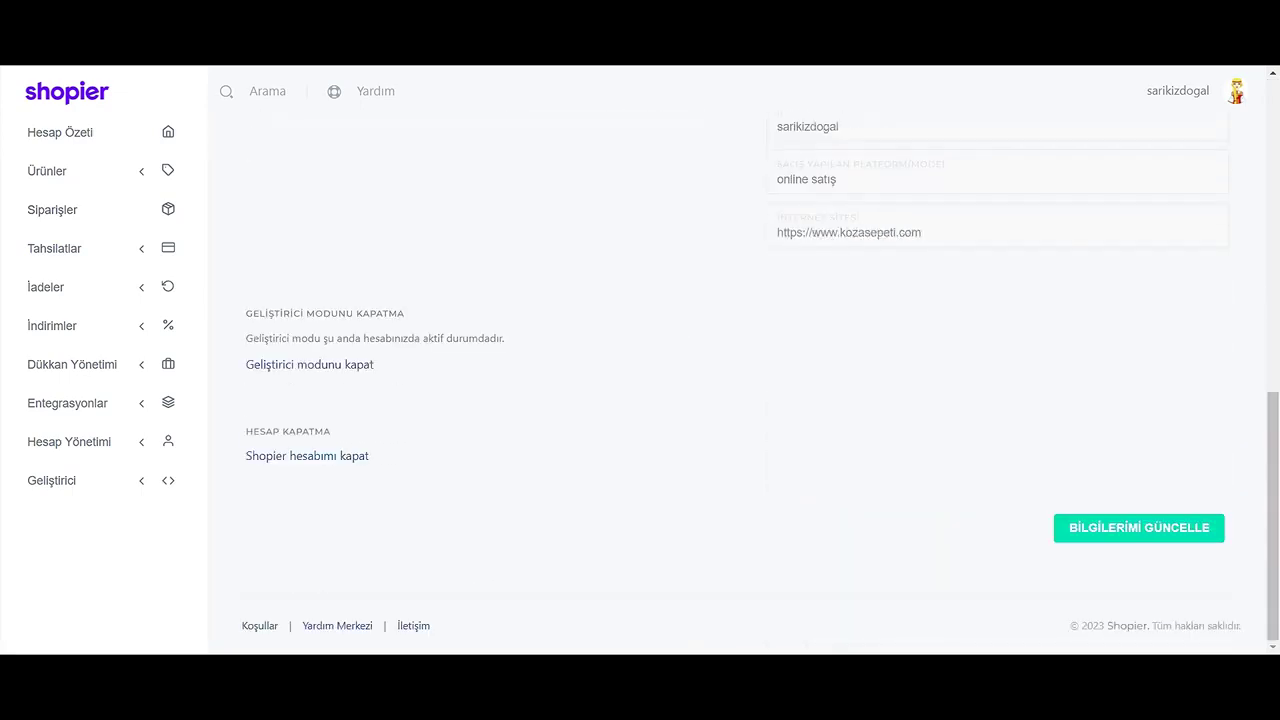
left_click(69, 441)
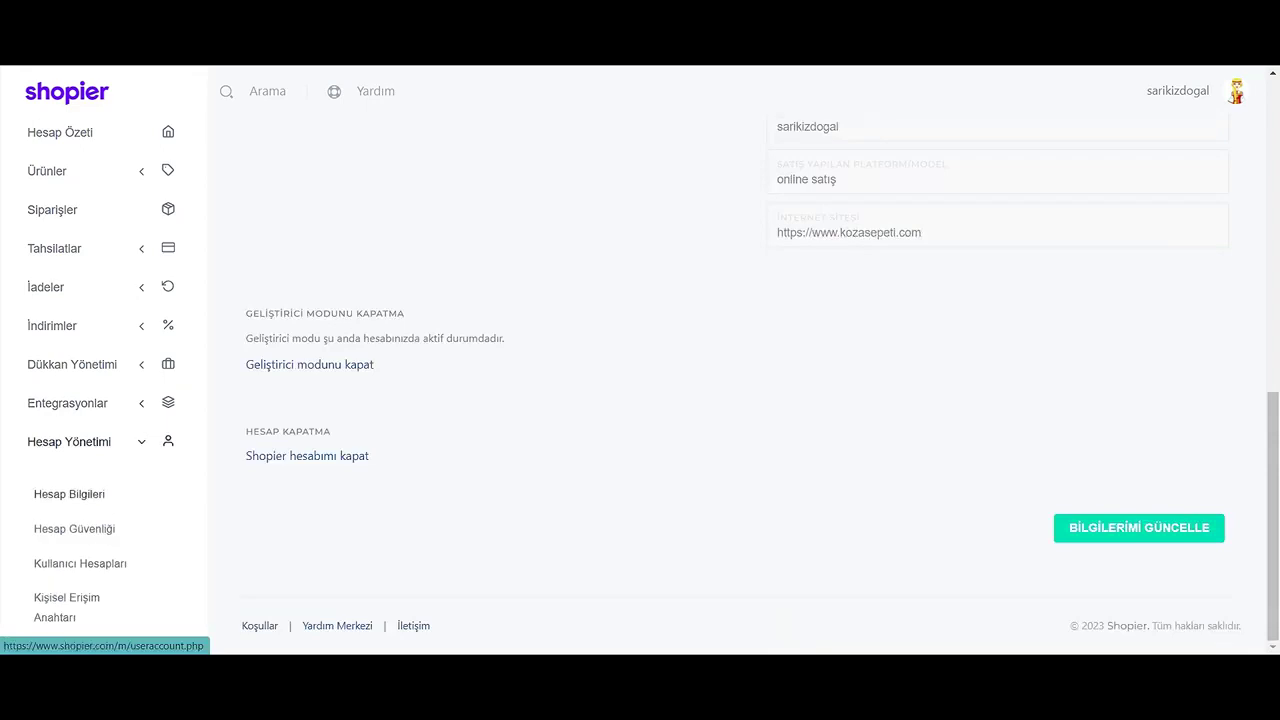
left_click(69, 494)
scroll(740, 400, "down", 4)
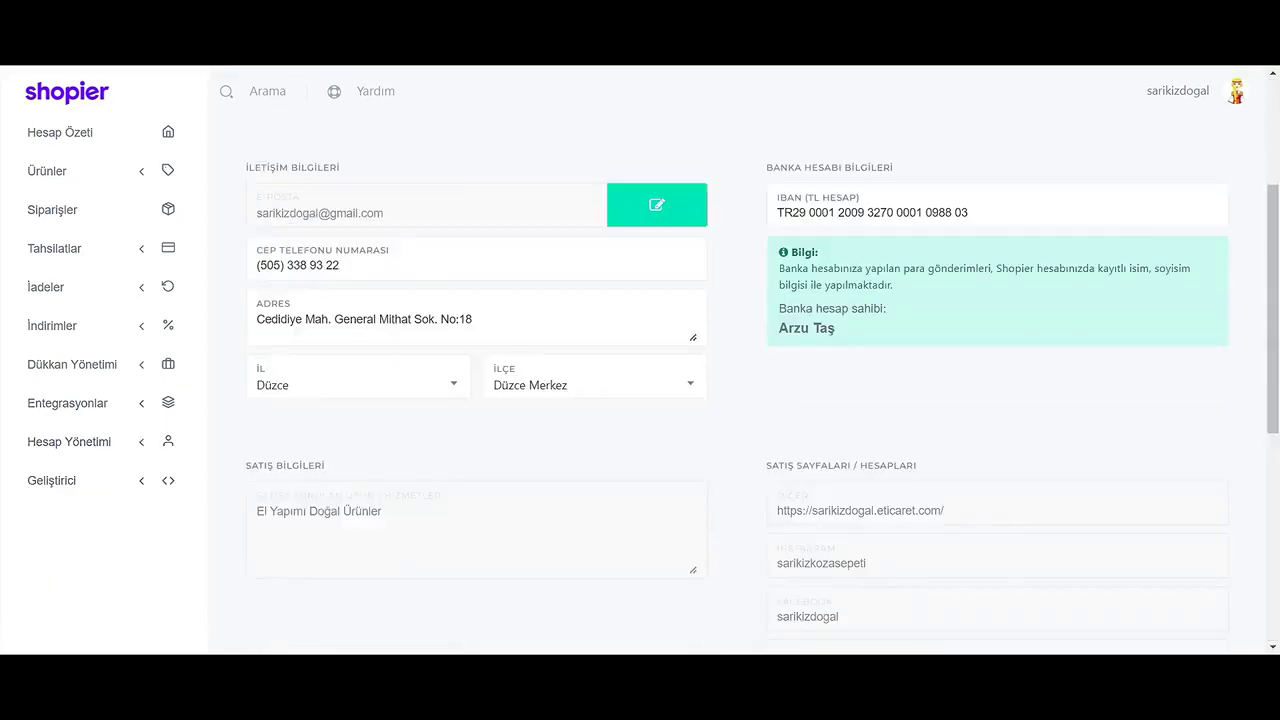
scroll(740, 400, "up", 5)
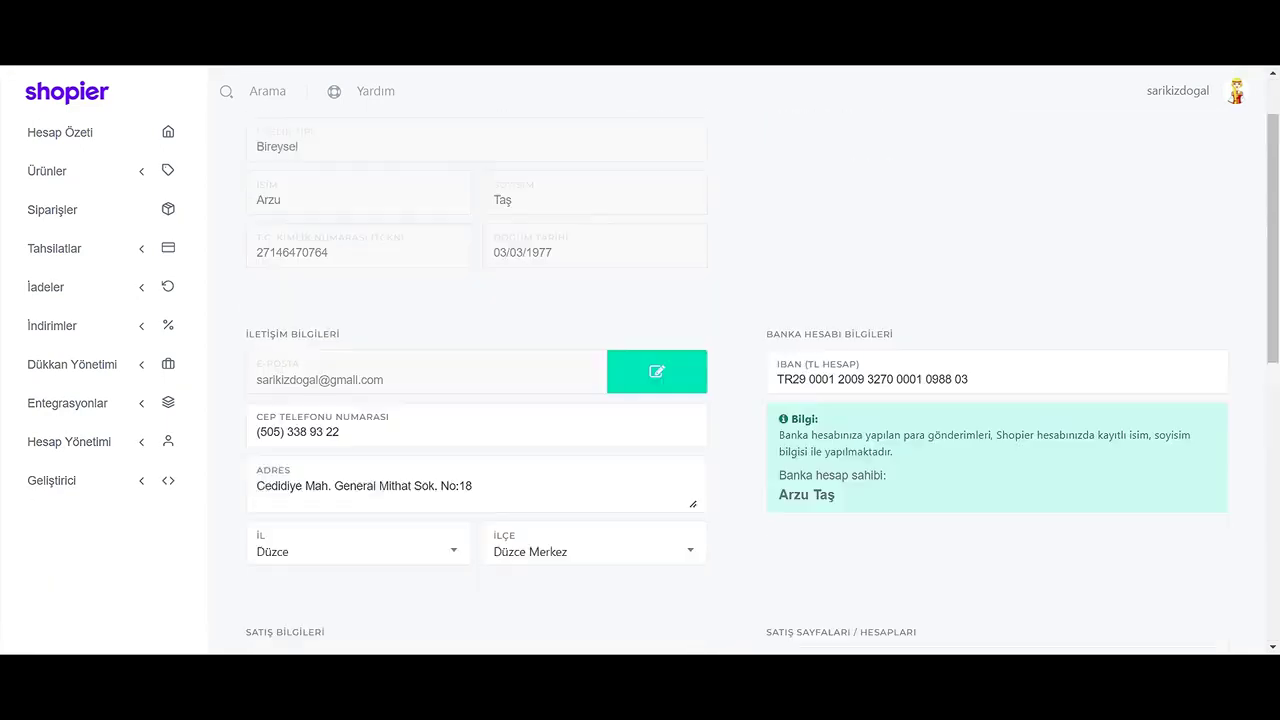
scroll(740, 400, "down", 8)
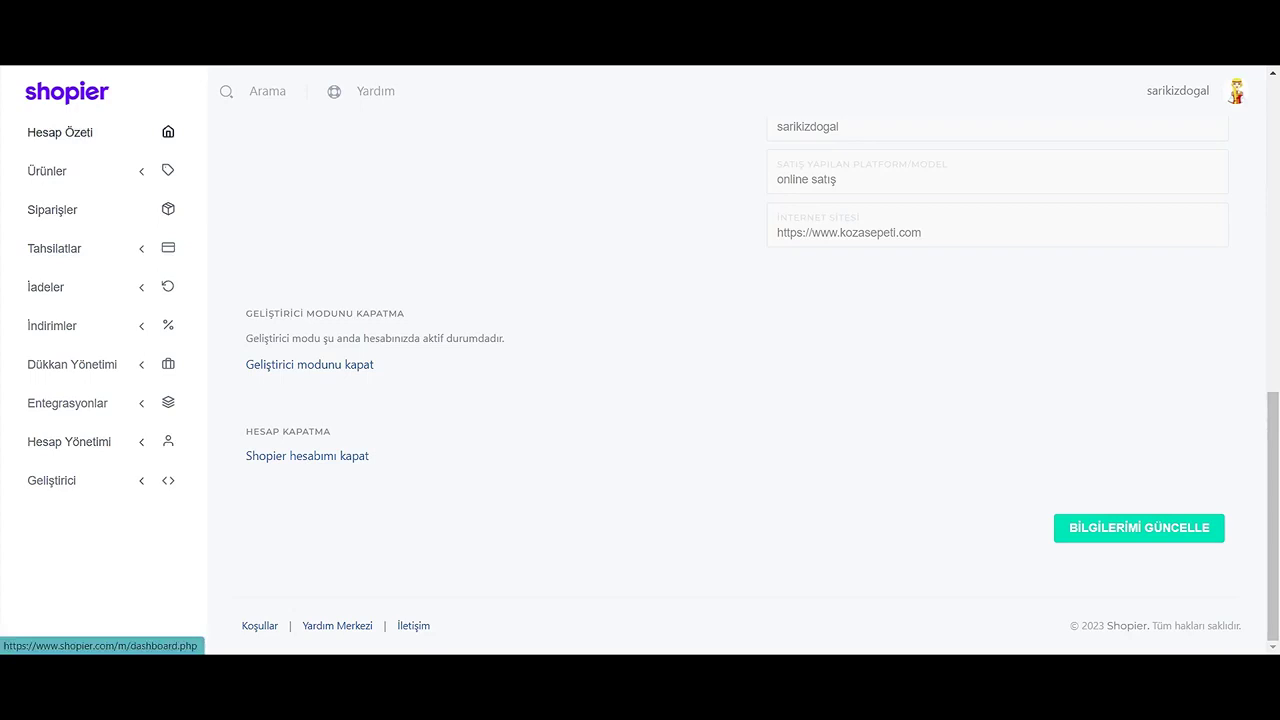
Go back to the account summary, open the Ürün Listeleme form and look over its image and product detail fields.
left_click(60, 132)
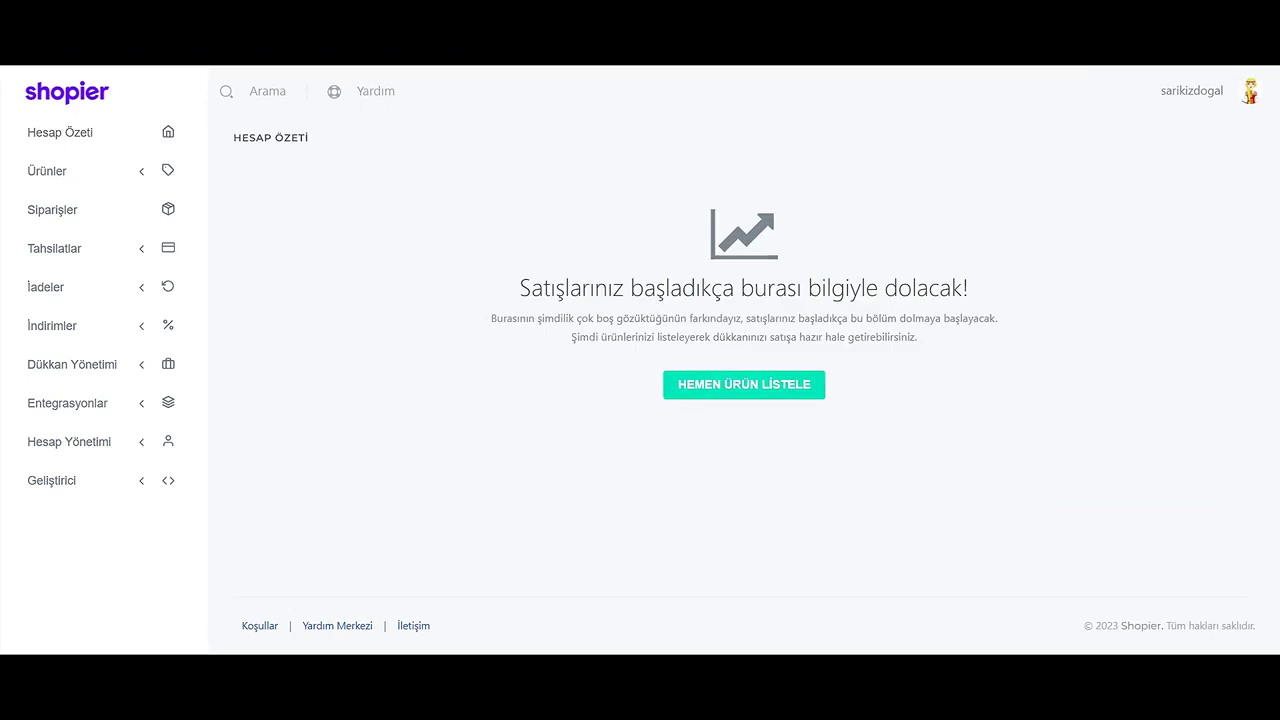
left_click(47, 171)
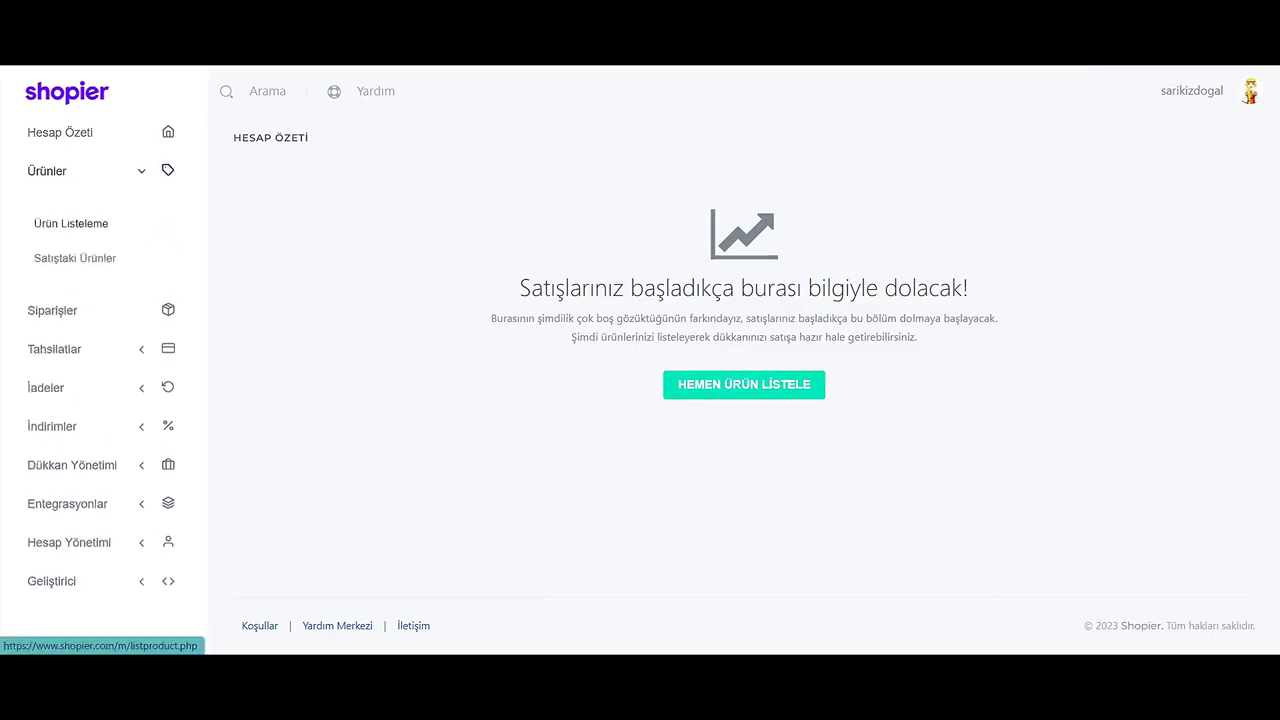
left_click(71, 223)
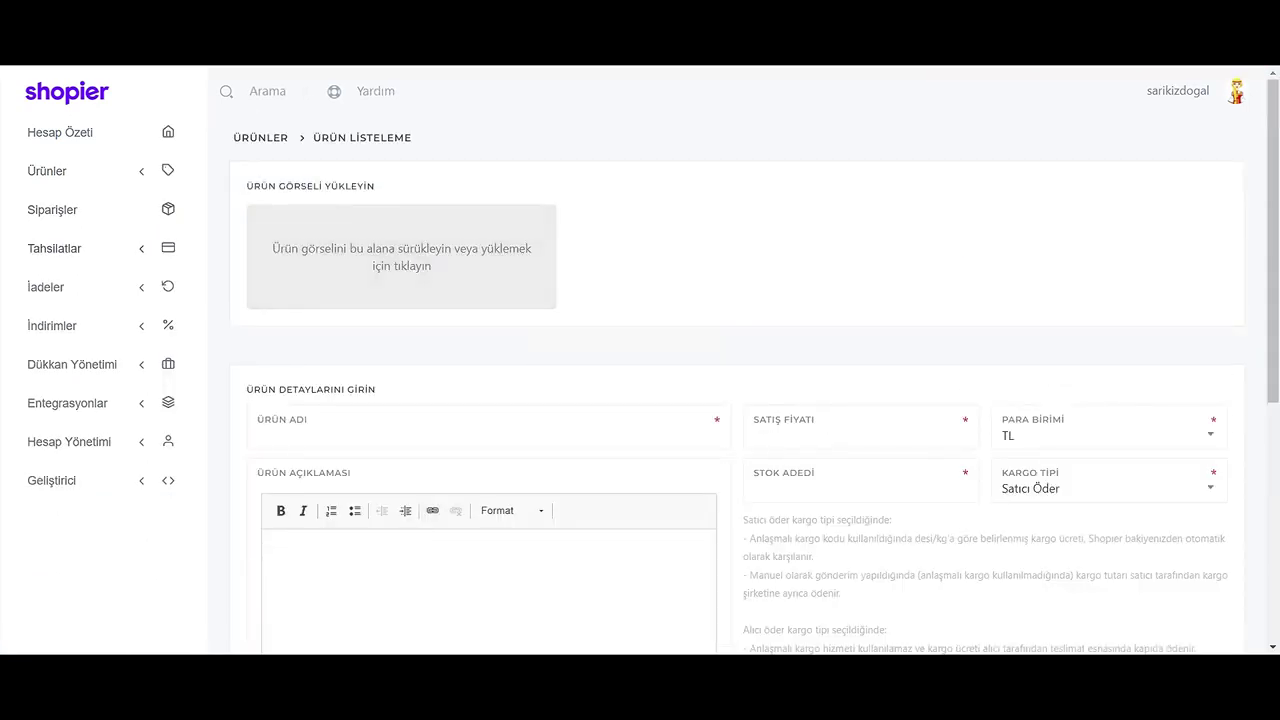
scroll(736, 400, "down", 1)
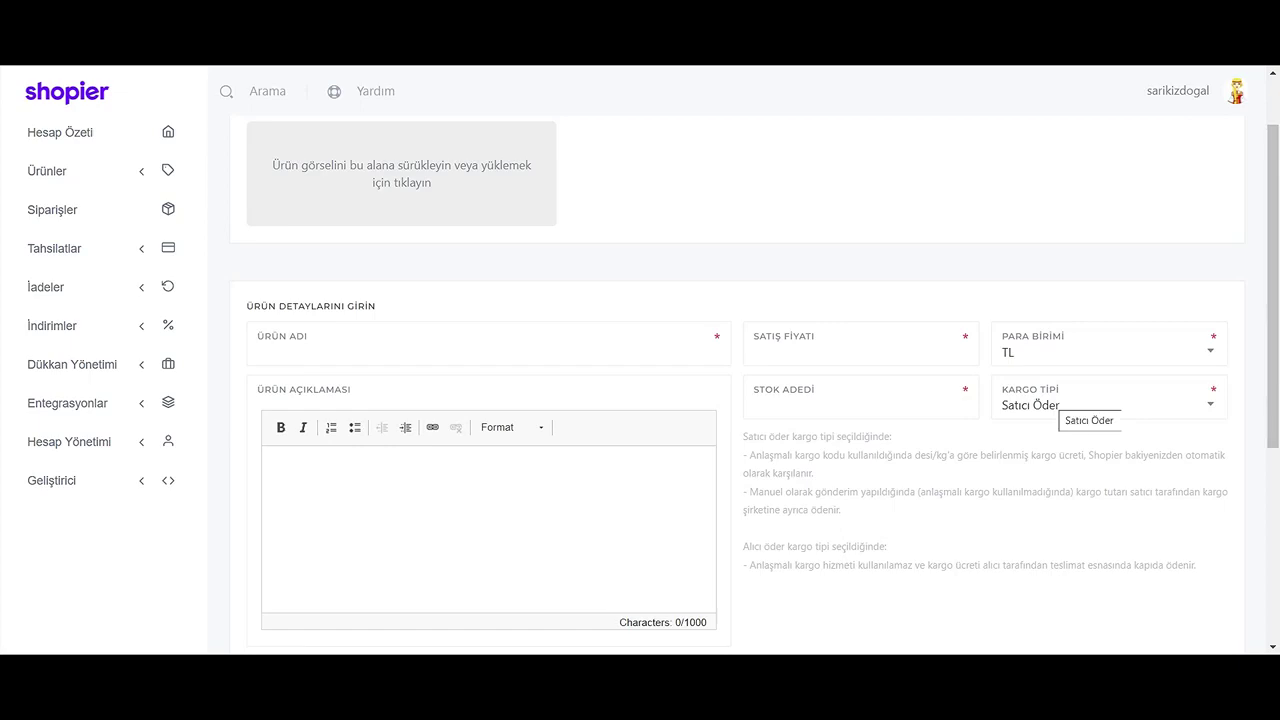
scroll(737, 400, "down", 3)
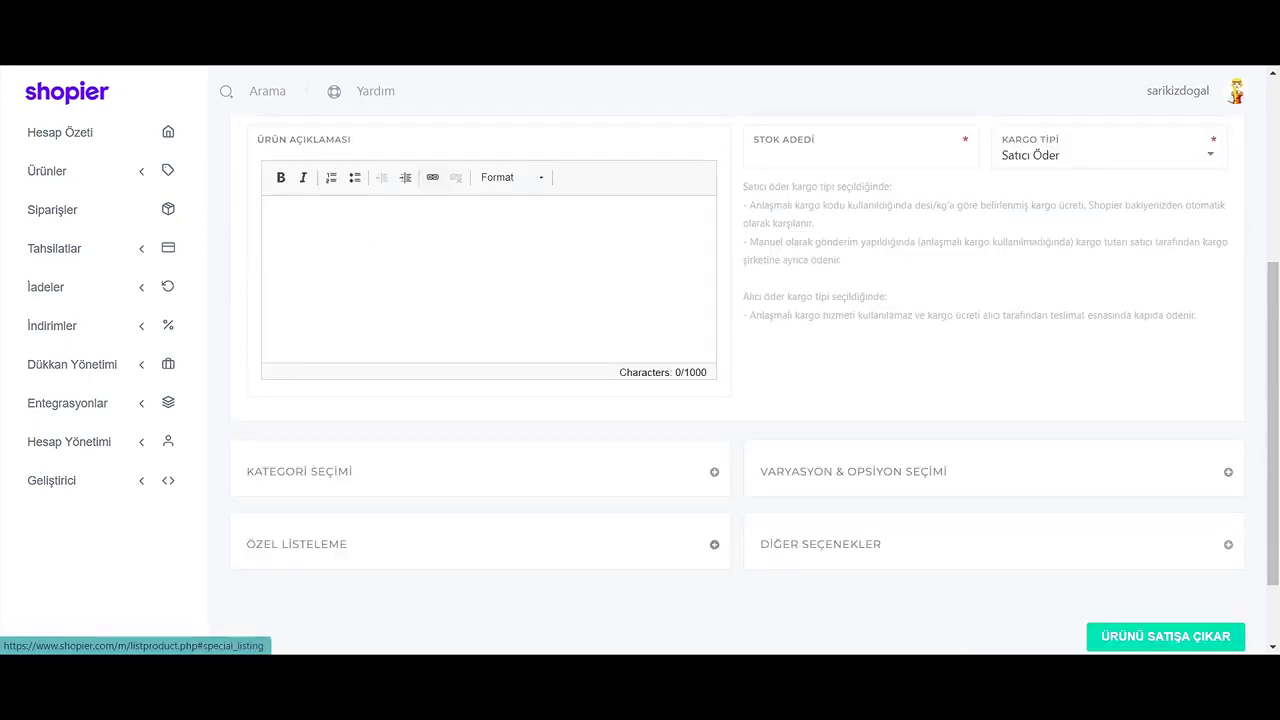
Expand the Özel Listeleme section and examine its order note, customer-specific listing and digital delivery settings.
left_click(714, 544)
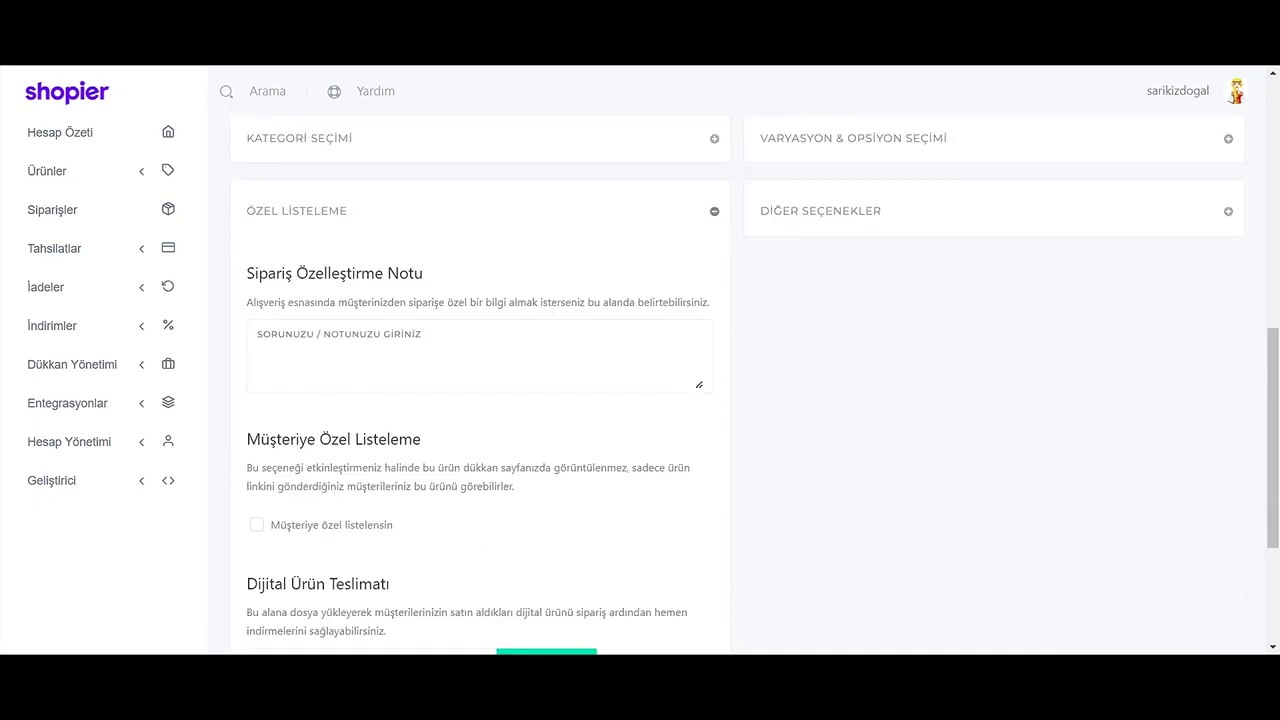
scroll(737, 400, "down", 2)
scroll(737, 400, "up", 4)
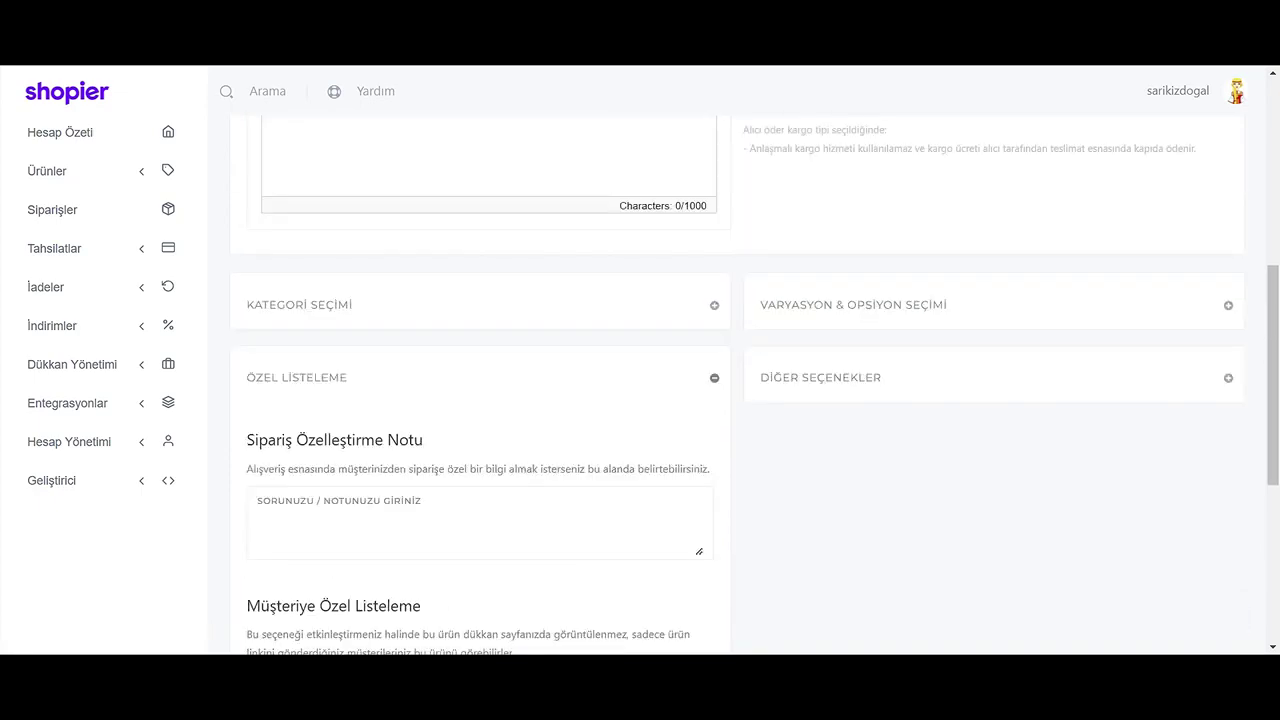
Expand Varyasyon & Opsiyon Seçimi and name the first two product options 250 gr and 500 gr, leaving their prices blank.
left_click(1228, 305)
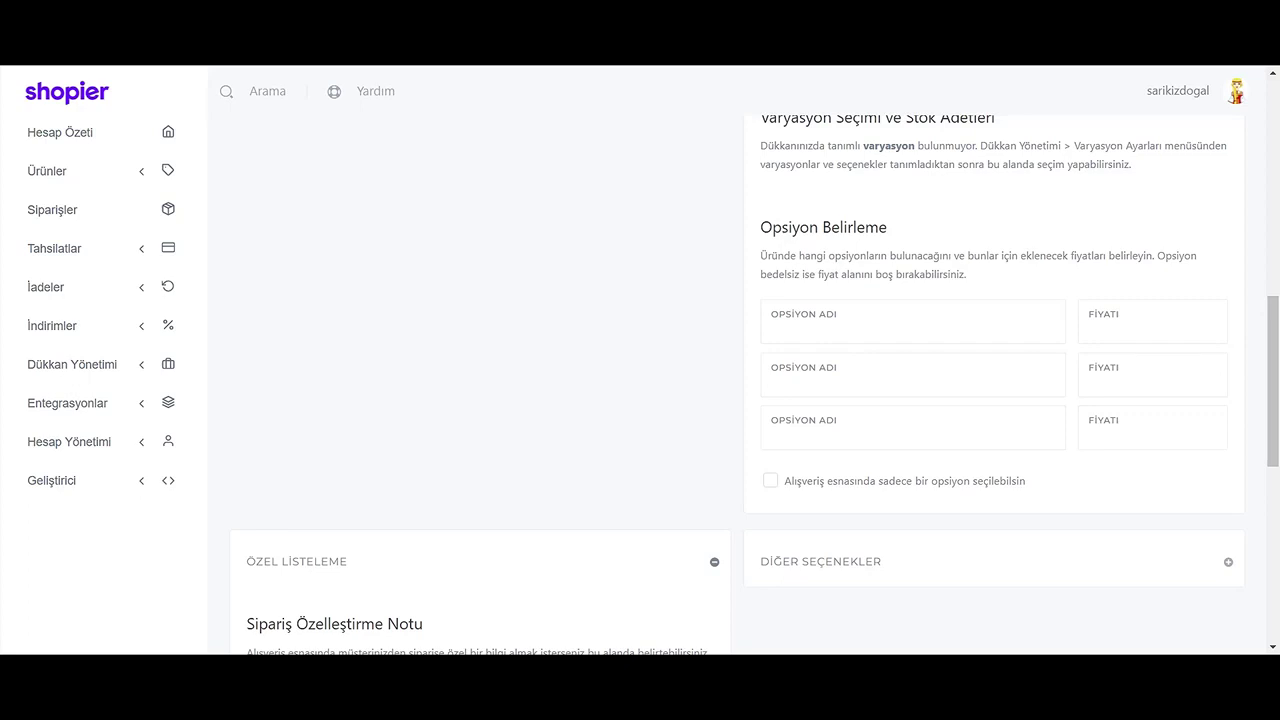
left_click(870, 328)
key("Down")
key("Return")
left_click(870, 381)
key("Down")
key("Return")
left_click(870, 434)
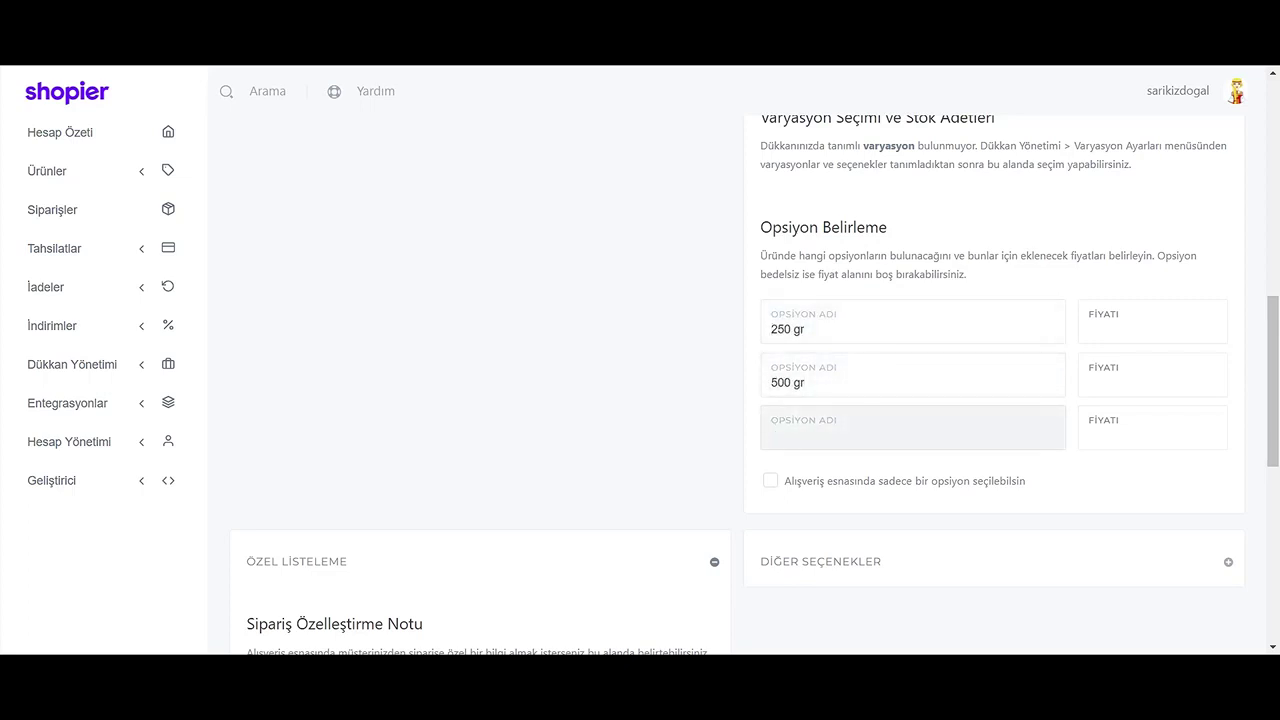
left_click(1090, 329)
left_click(1090, 383)
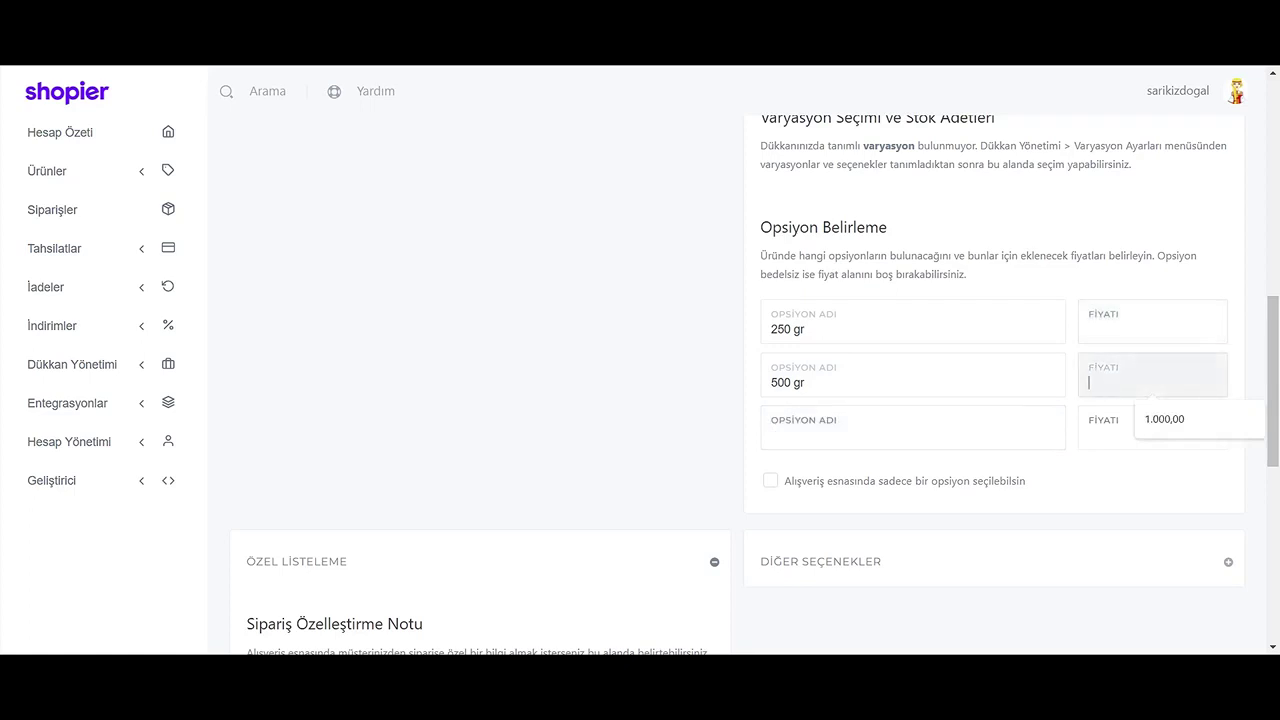
Expand the Diğer Seçenekler section and look over its discounted product and shipping fee settings.
scroll(640, 400, "down", 1)
left_click(820, 477)
scroll(820, 477, "down", 1)
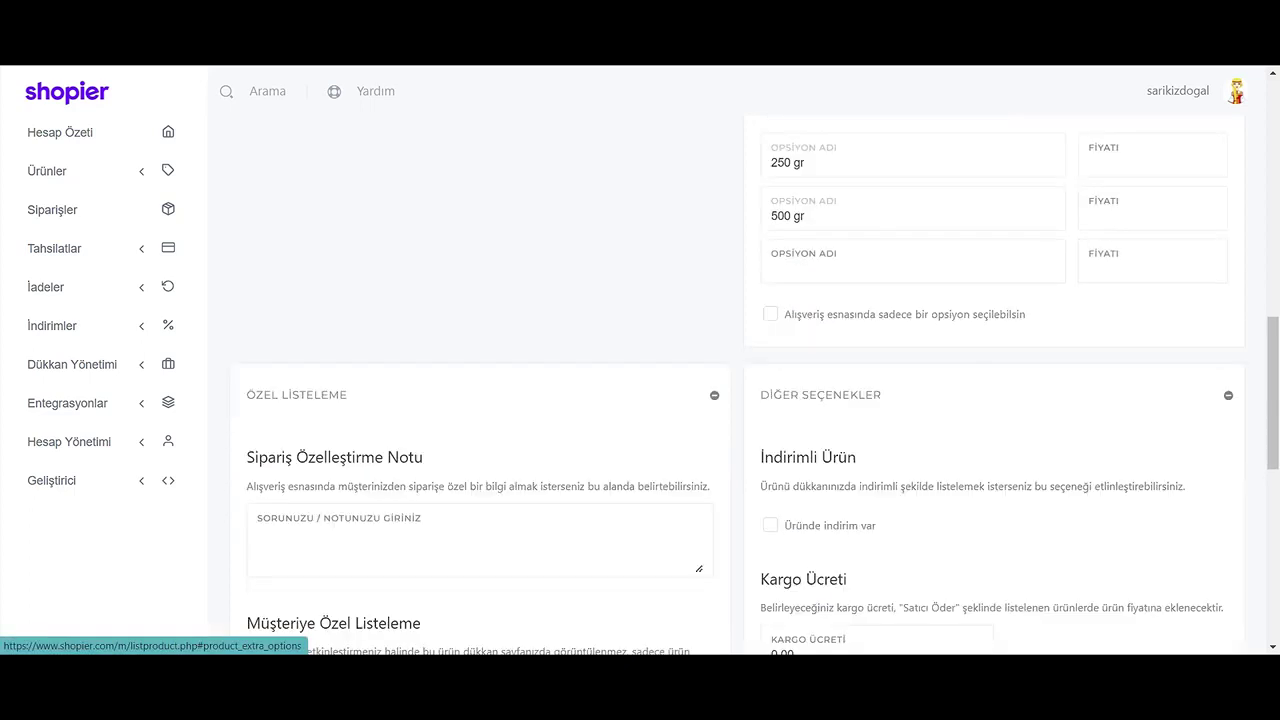
Open Kozalak Macunu - 1 Kg in the storefront, toggle its 1 kg, 500 gr and 250 gr options on and off, and return to the product list.
scroll(640, 400, "down", 1)
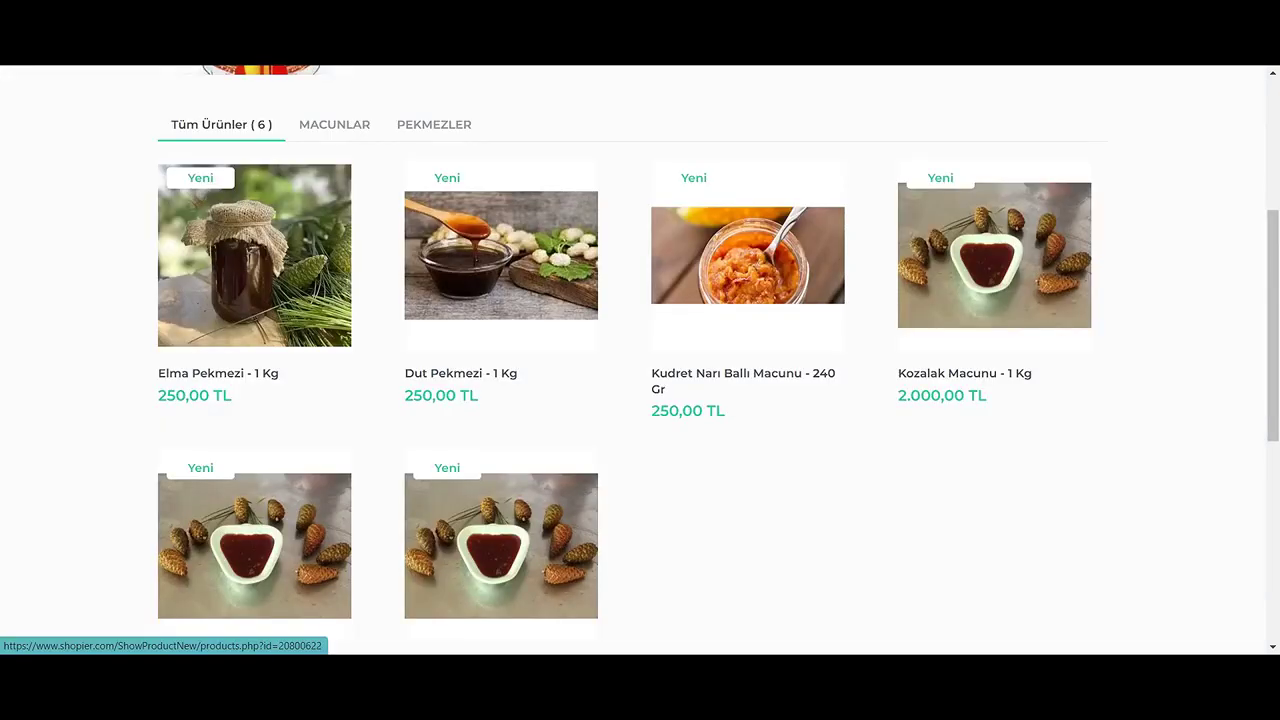
left_click(994, 255)
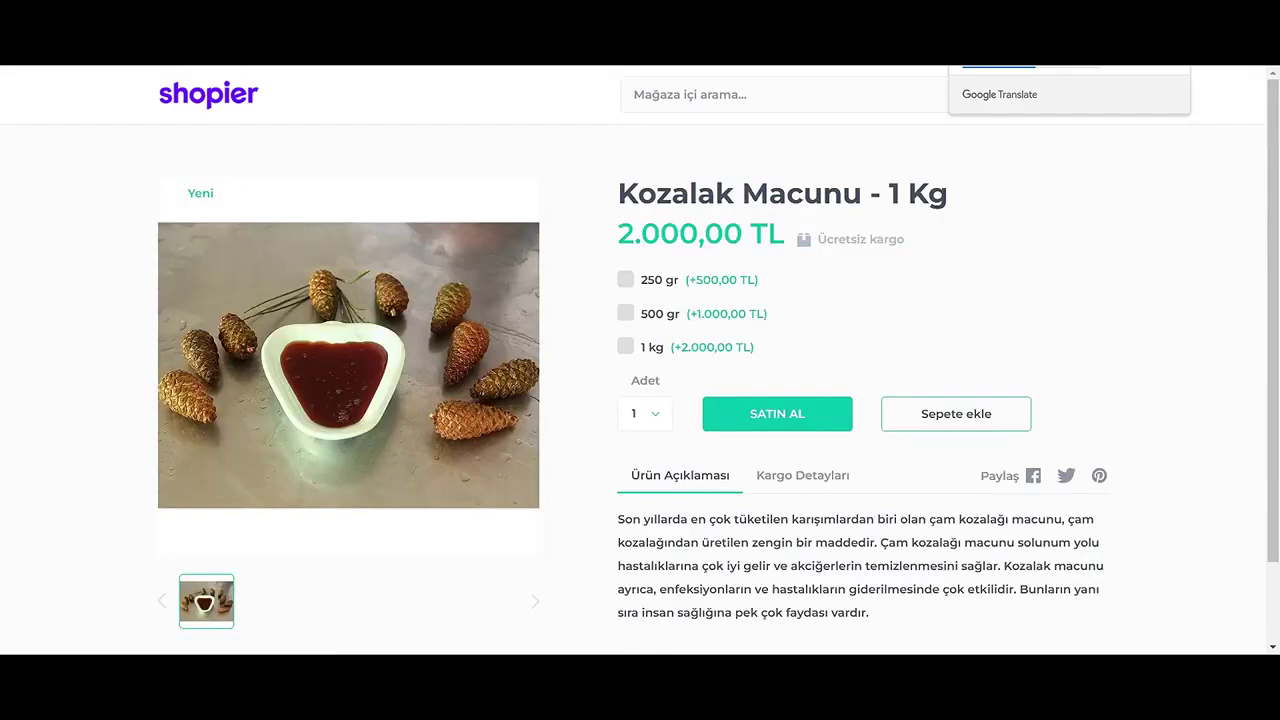
left_click(625, 346)
left_click(625, 346)
left_click(625, 313)
left_click(625, 313)
left_click(625, 279)
left_click(625, 279)
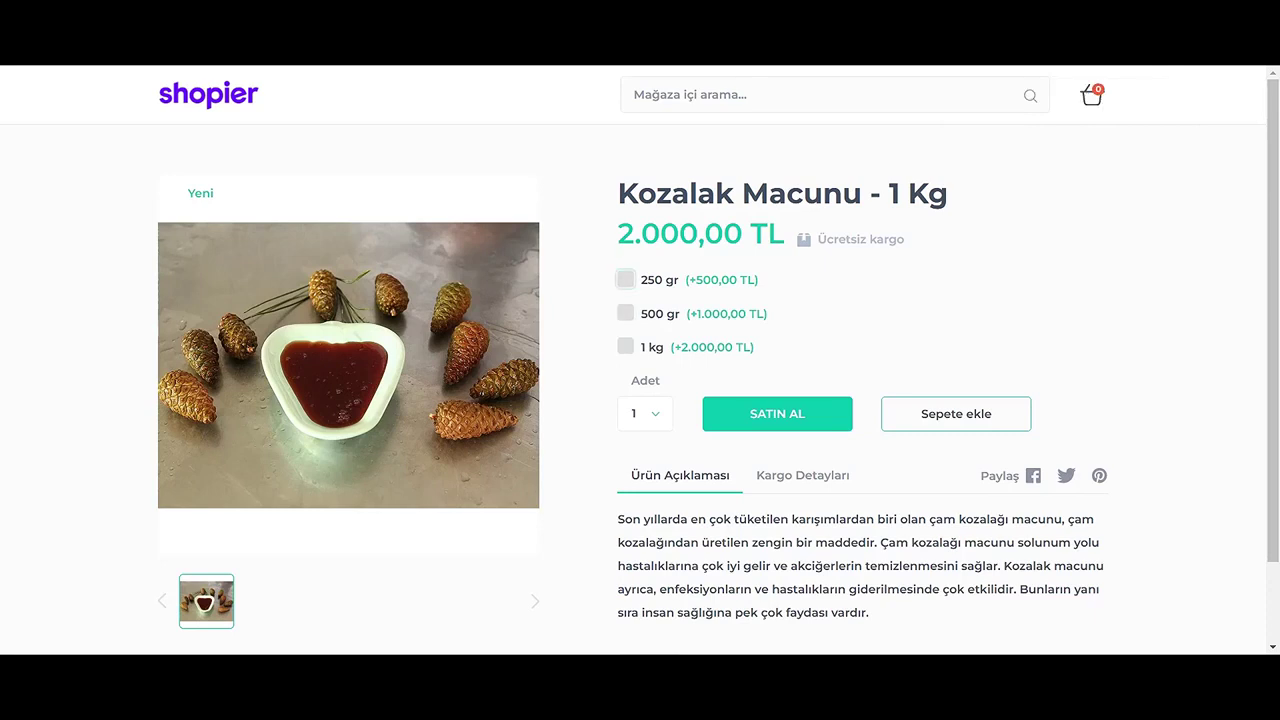
key("alt+Left")
scroll(640, 360, "up", 3)
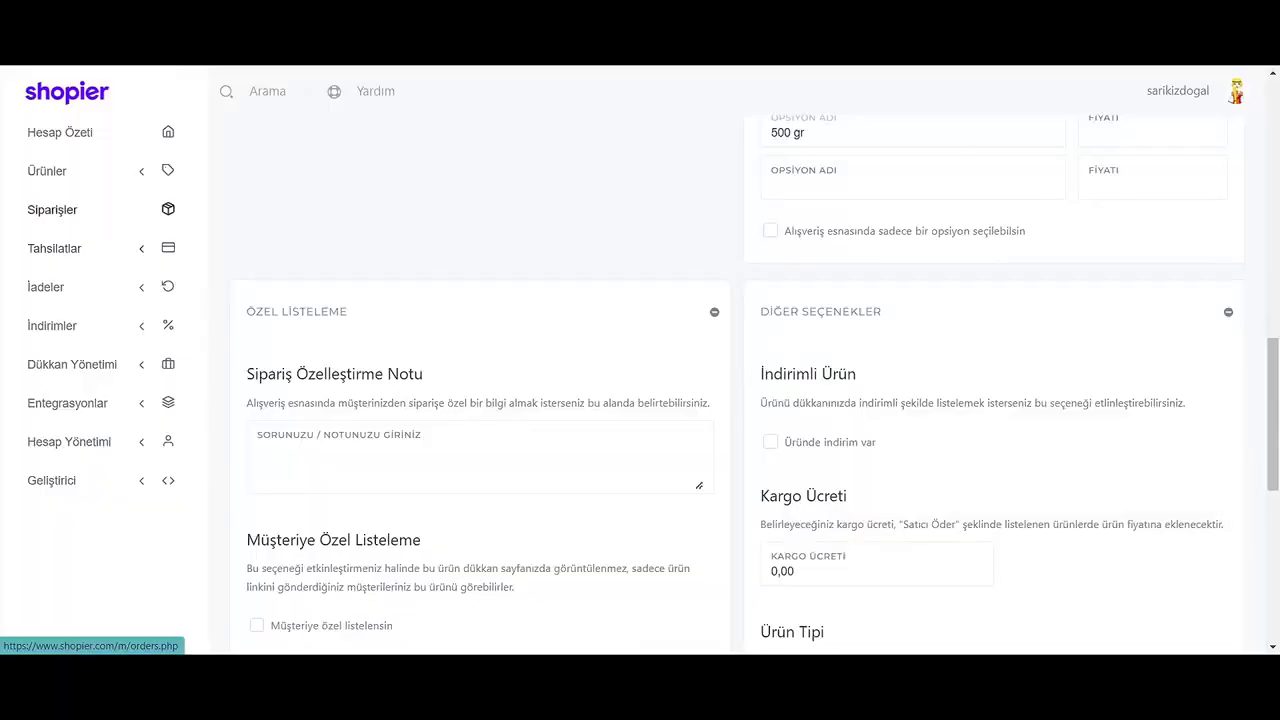
Open Satıştaki Ürünler in the seller account and look through all products on sale.
left_click(47, 171)
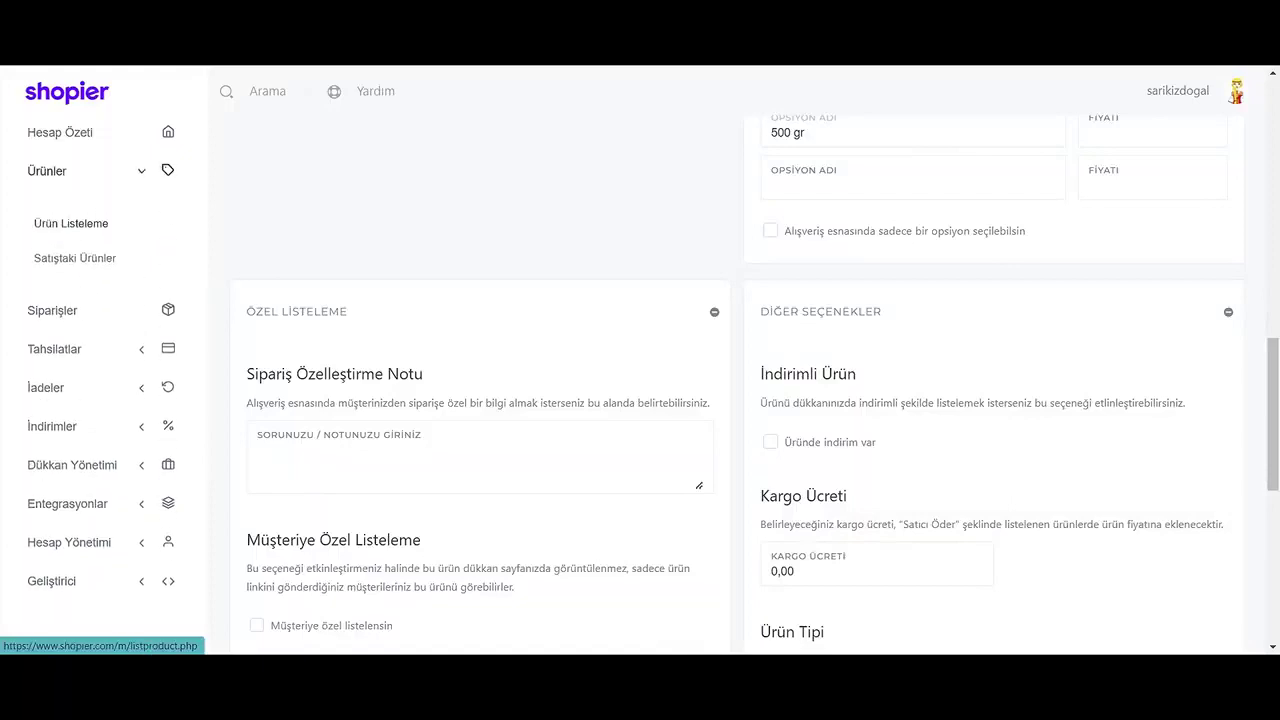
left_click(75, 258)
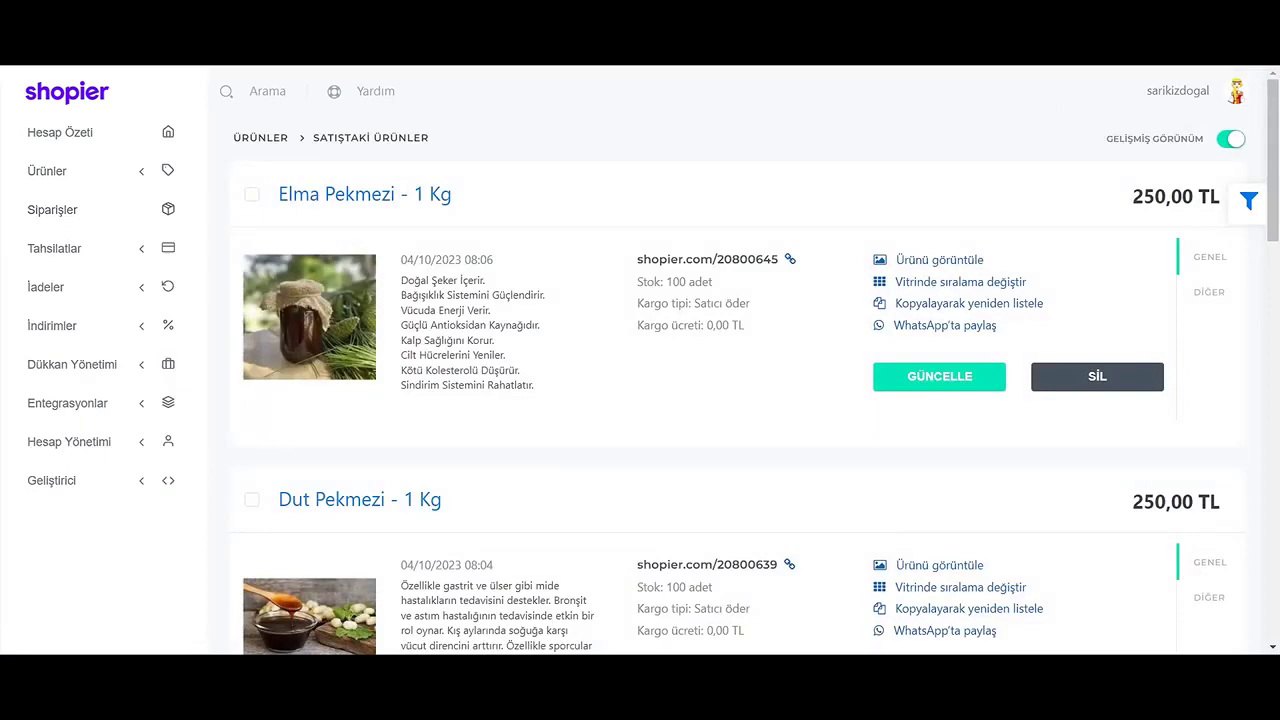
scroll(740, 385, "down", 13)
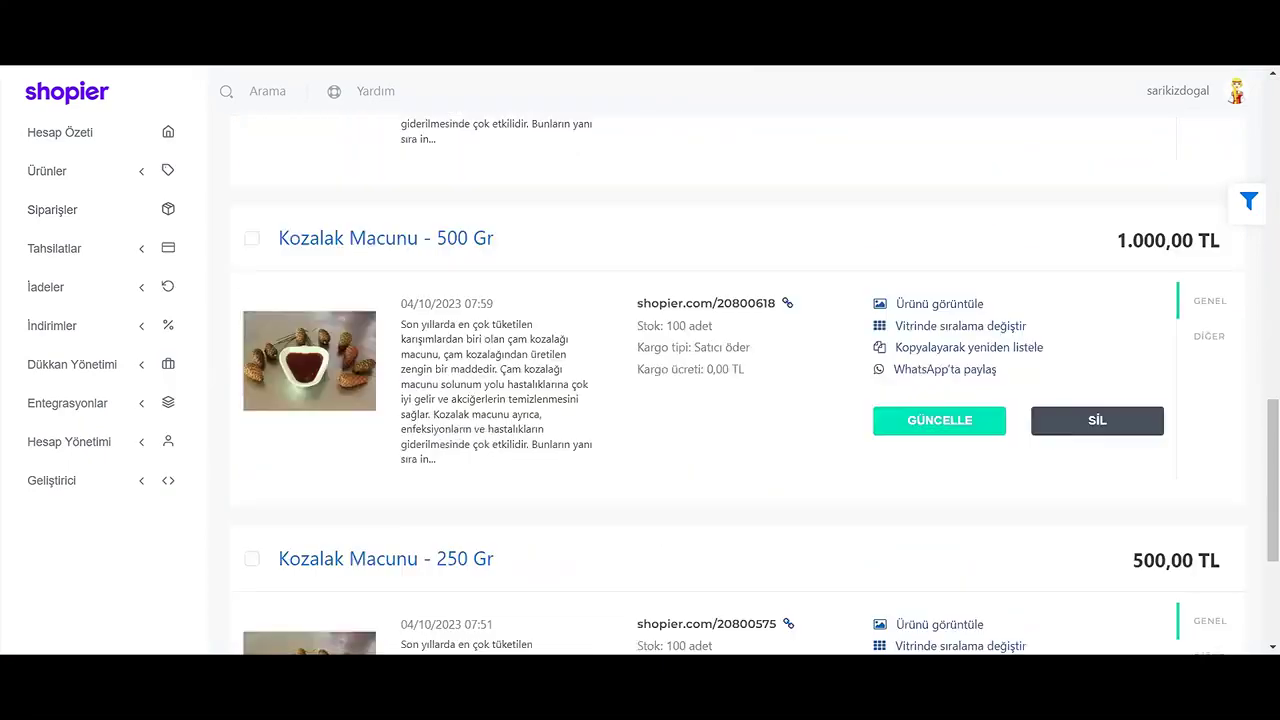
scroll(740, 385, "down", 3)
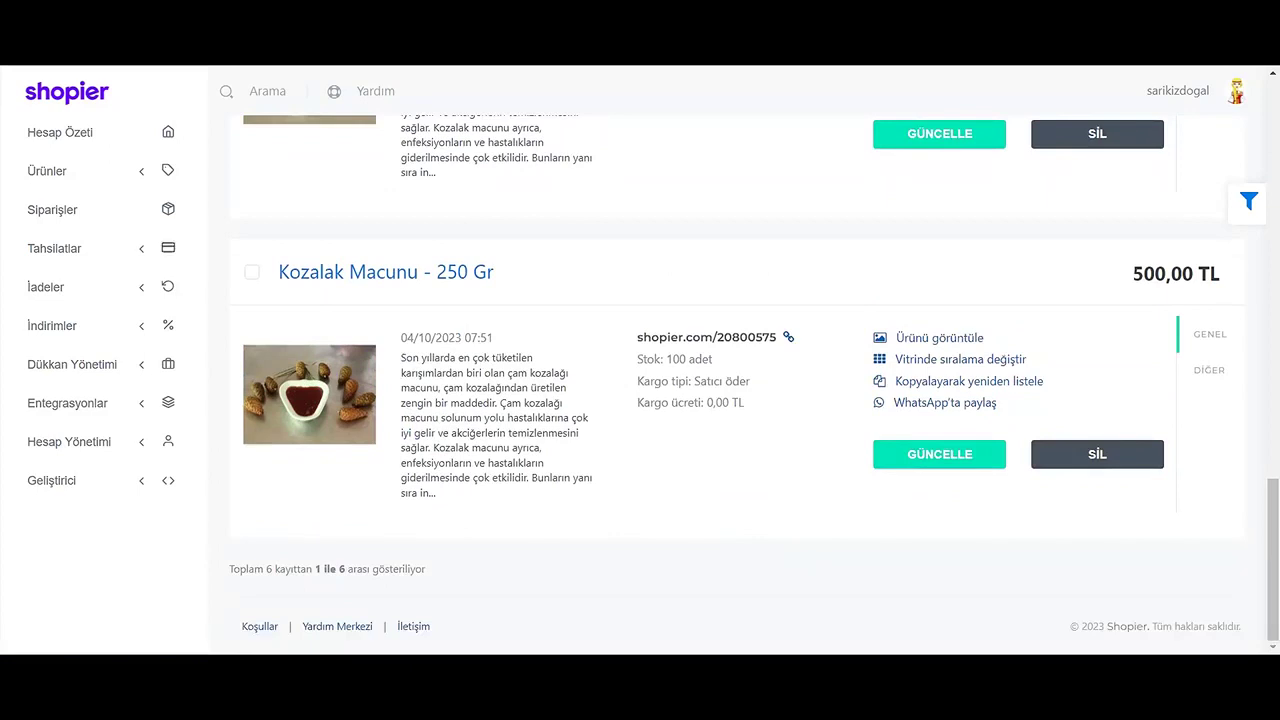
Open Tahsilat Detayları to view the balance details, and reveal the İadeler options.
left_click(54, 248)
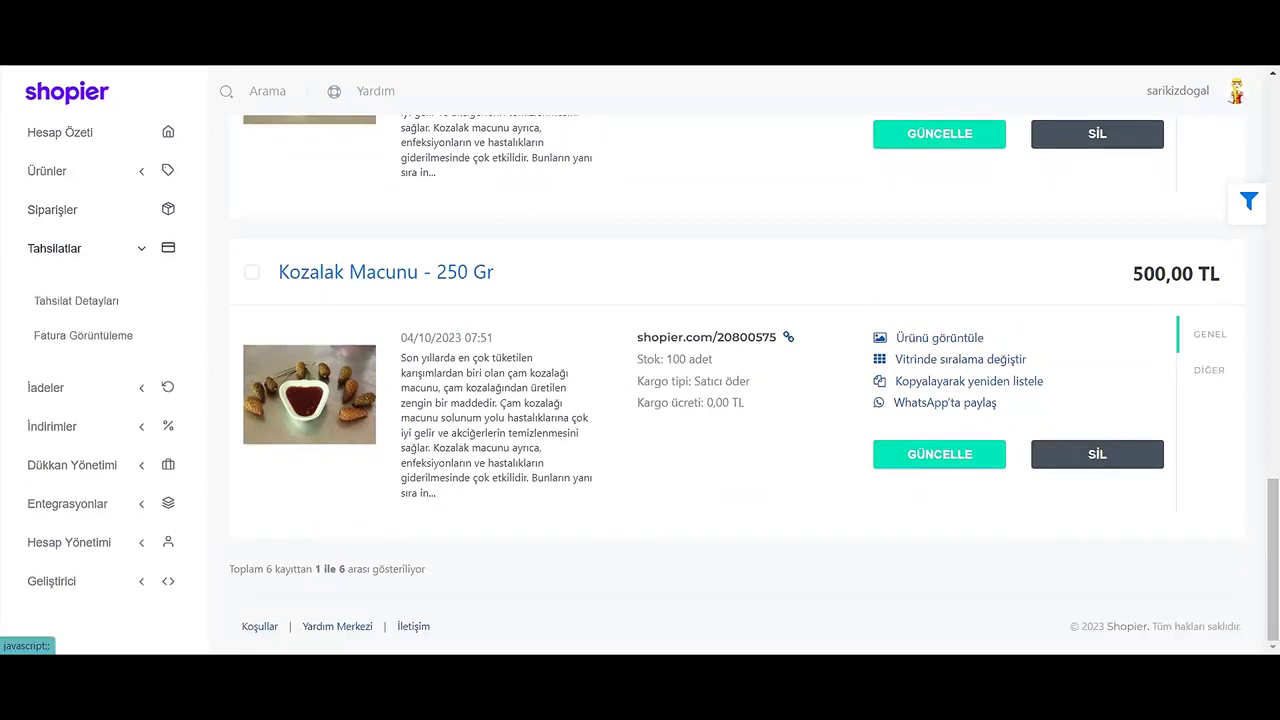
left_click(76, 300)
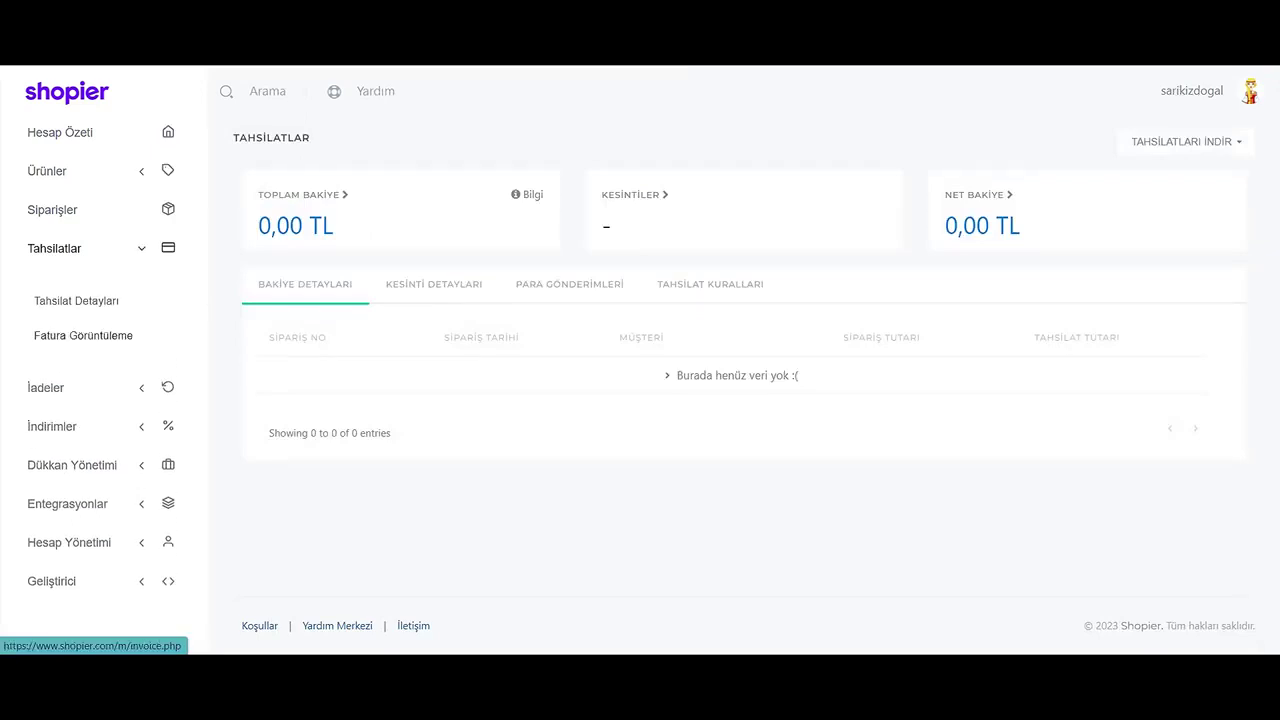
left_click(45, 387)
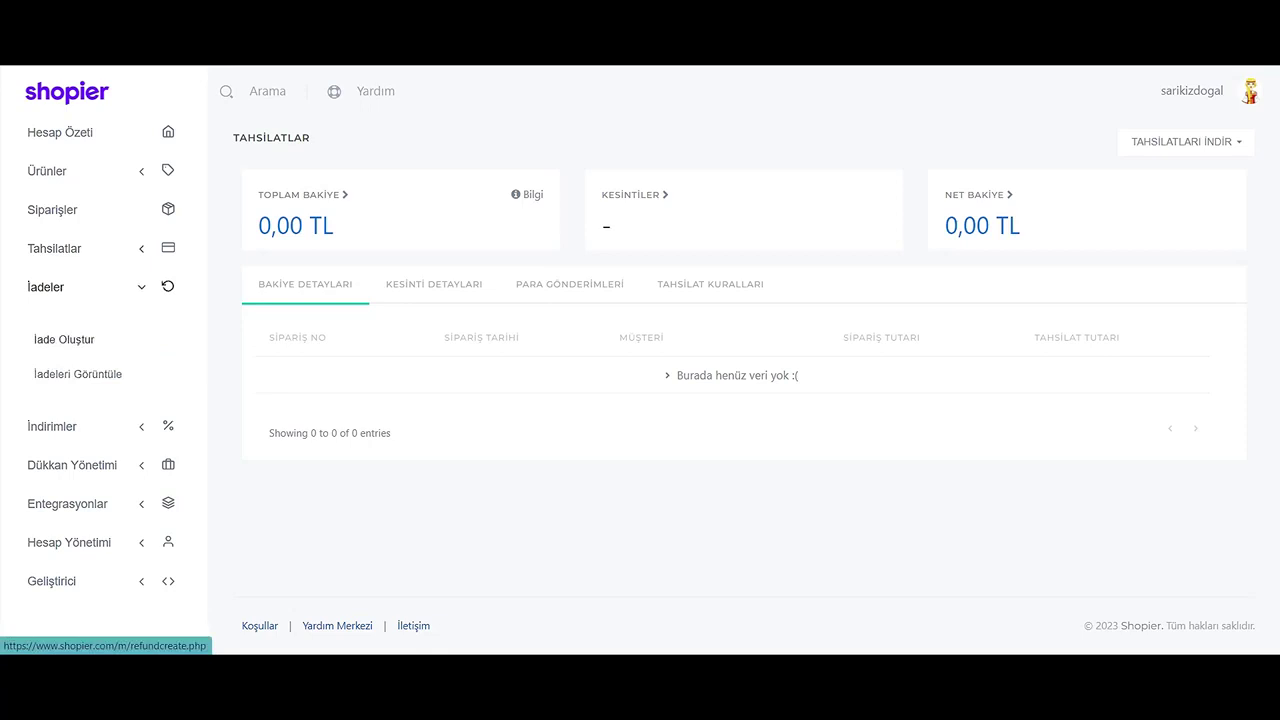
View the Otomatik İndirimler form and the İndirim Kodları form under İndirimler.
left_click(52, 426)
left_click(80, 378)
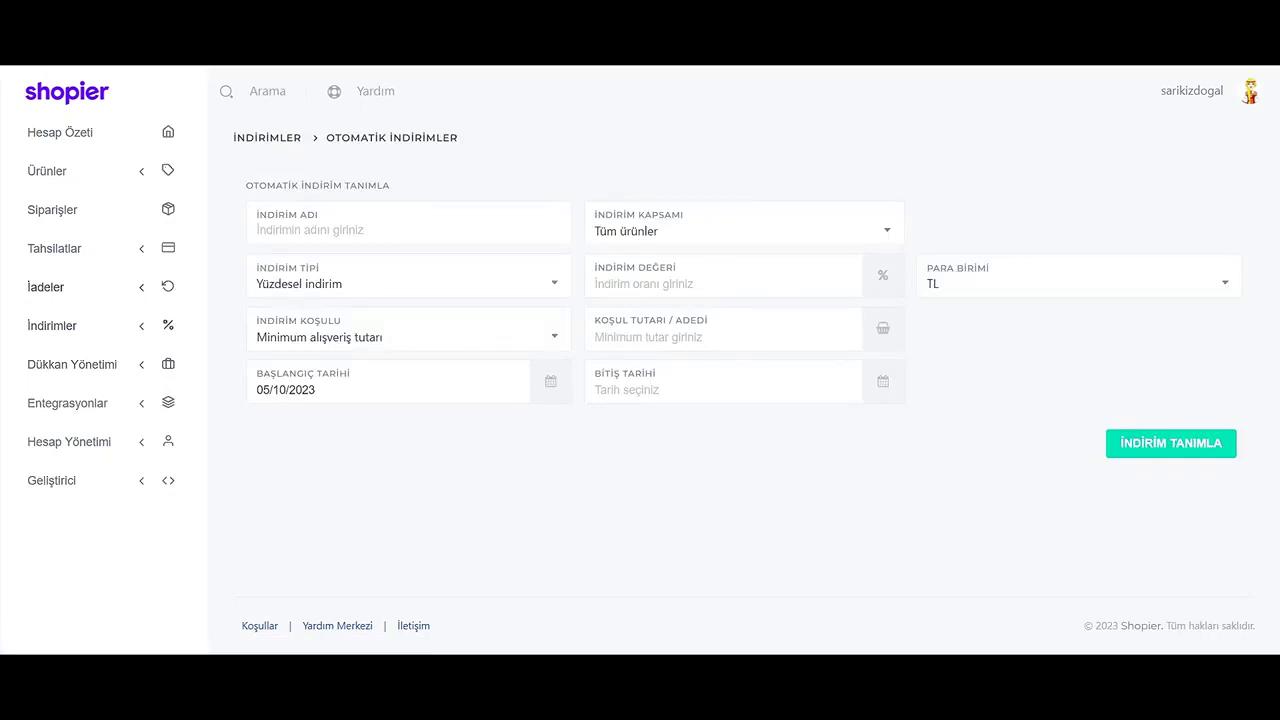
left_click(52, 326)
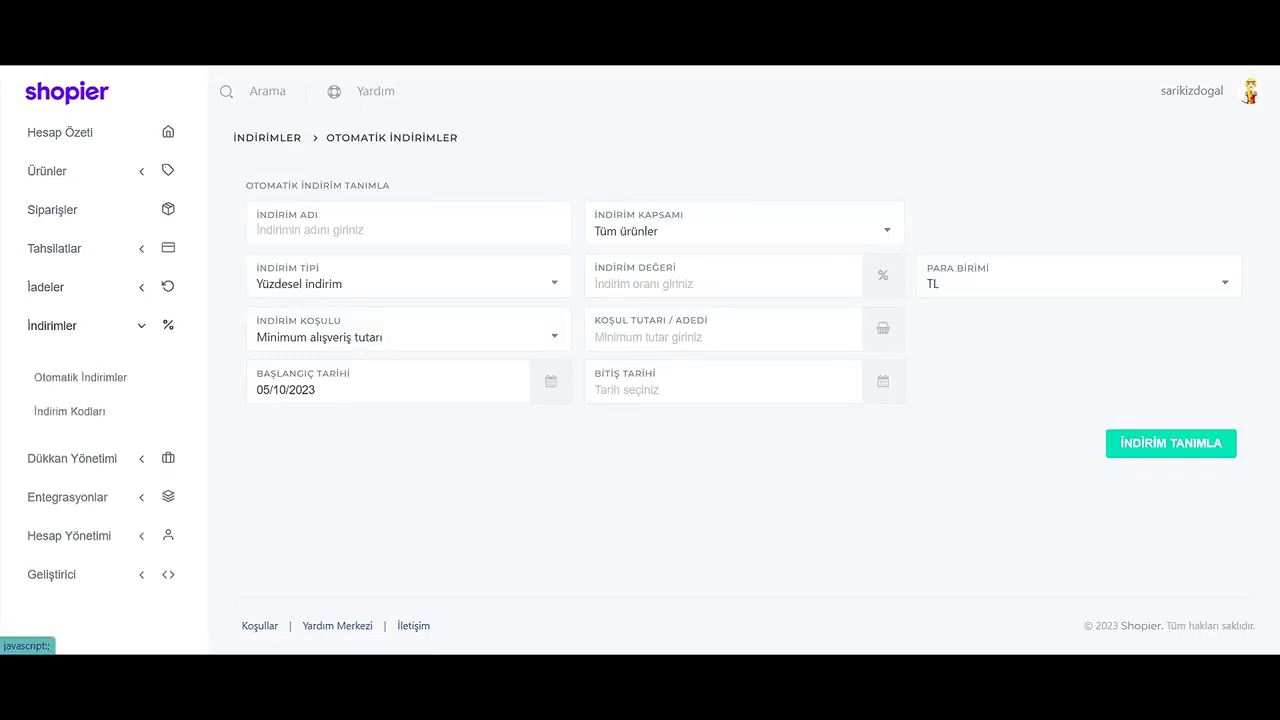
left_click(69, 412)
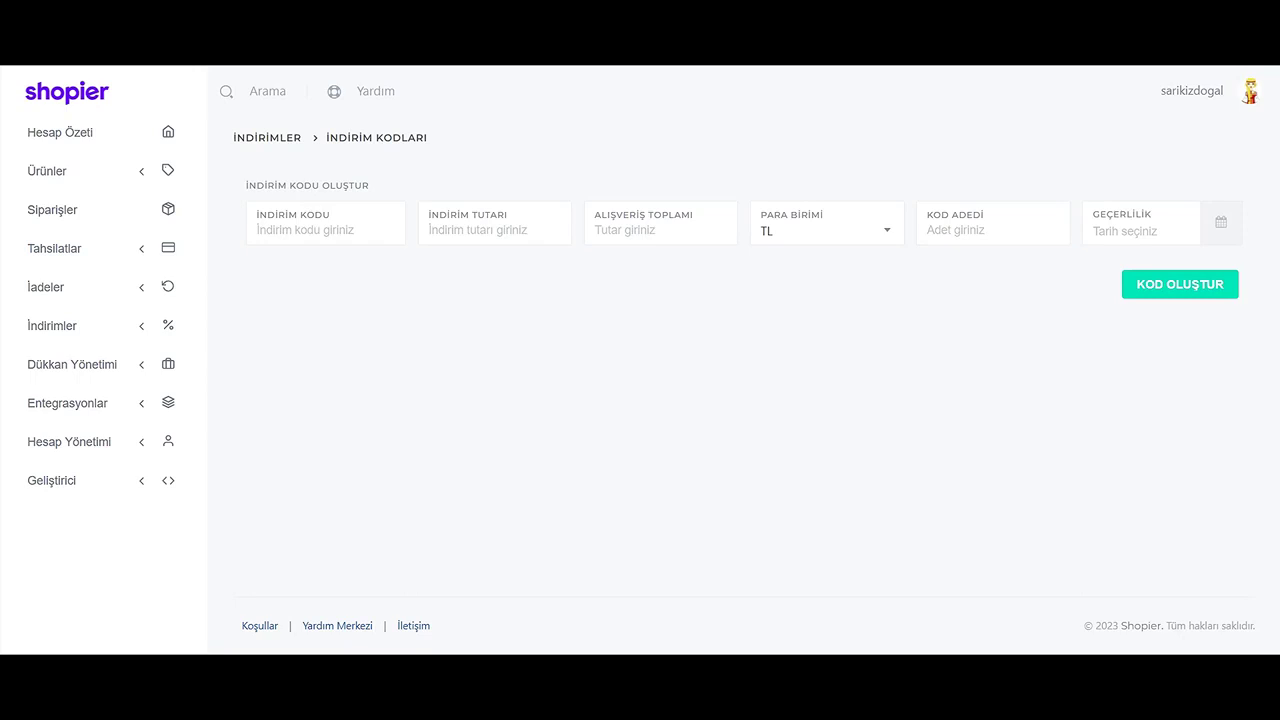
Open Dükkan Seçenekleri and look over the store information, display options and order confirmation message.
left_click(72, 364)
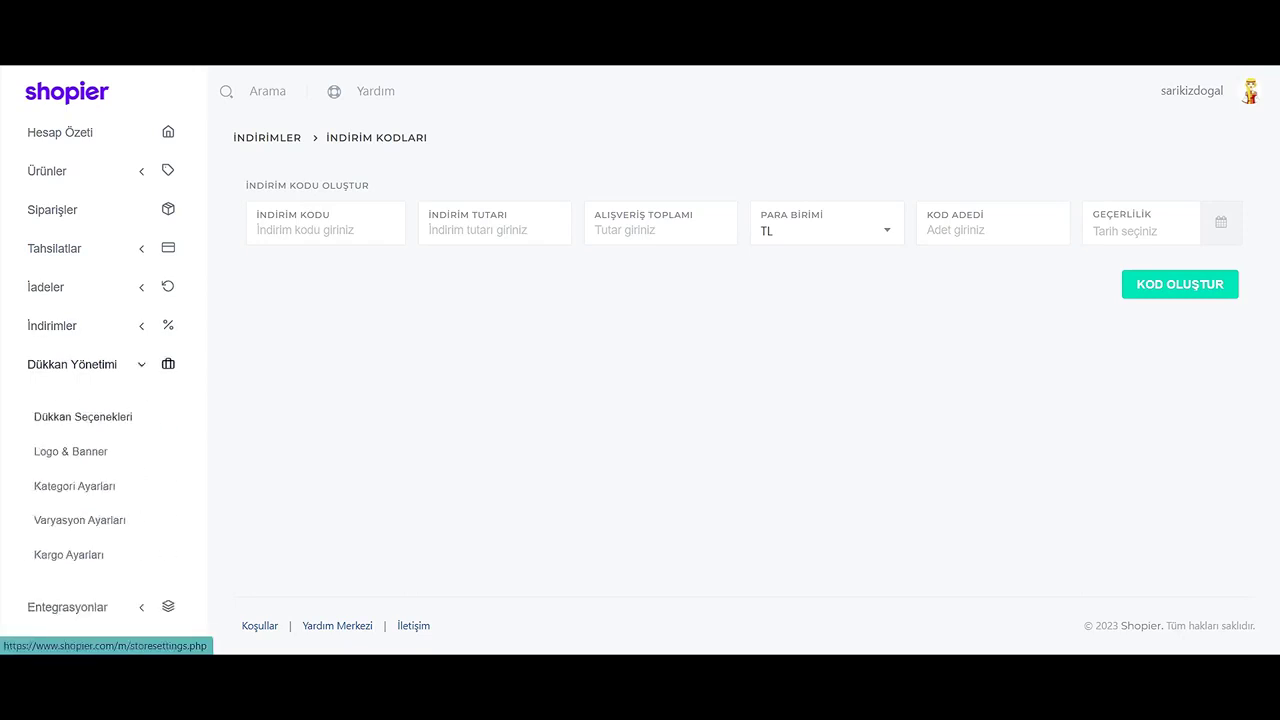
left_click(80, 415)
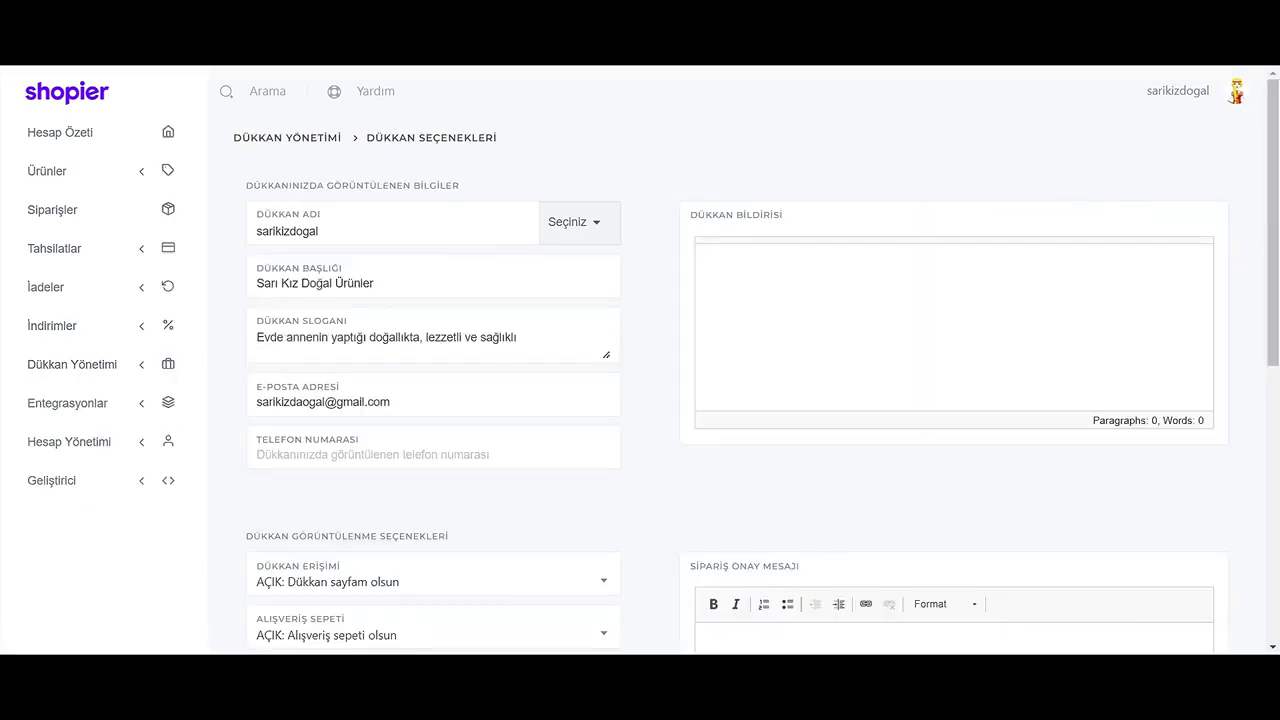
scroll(640, 400, "down", 6)
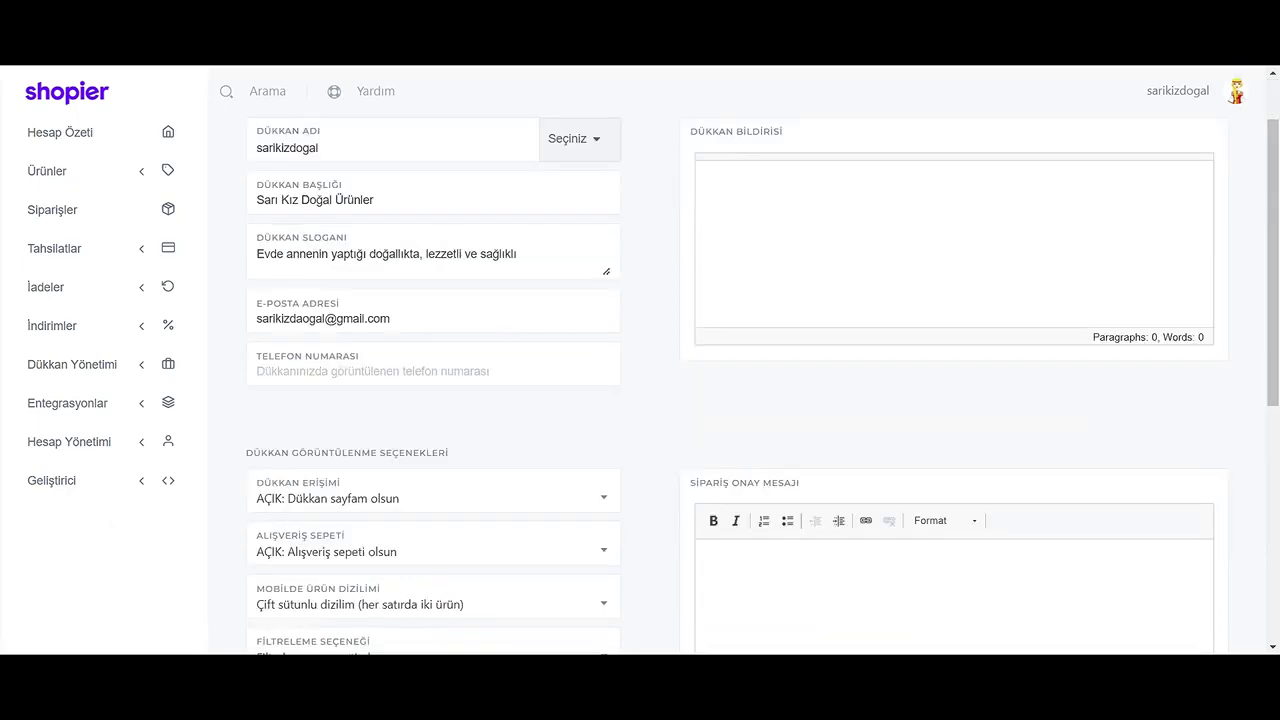
scroll(640, 400, "up", 3)
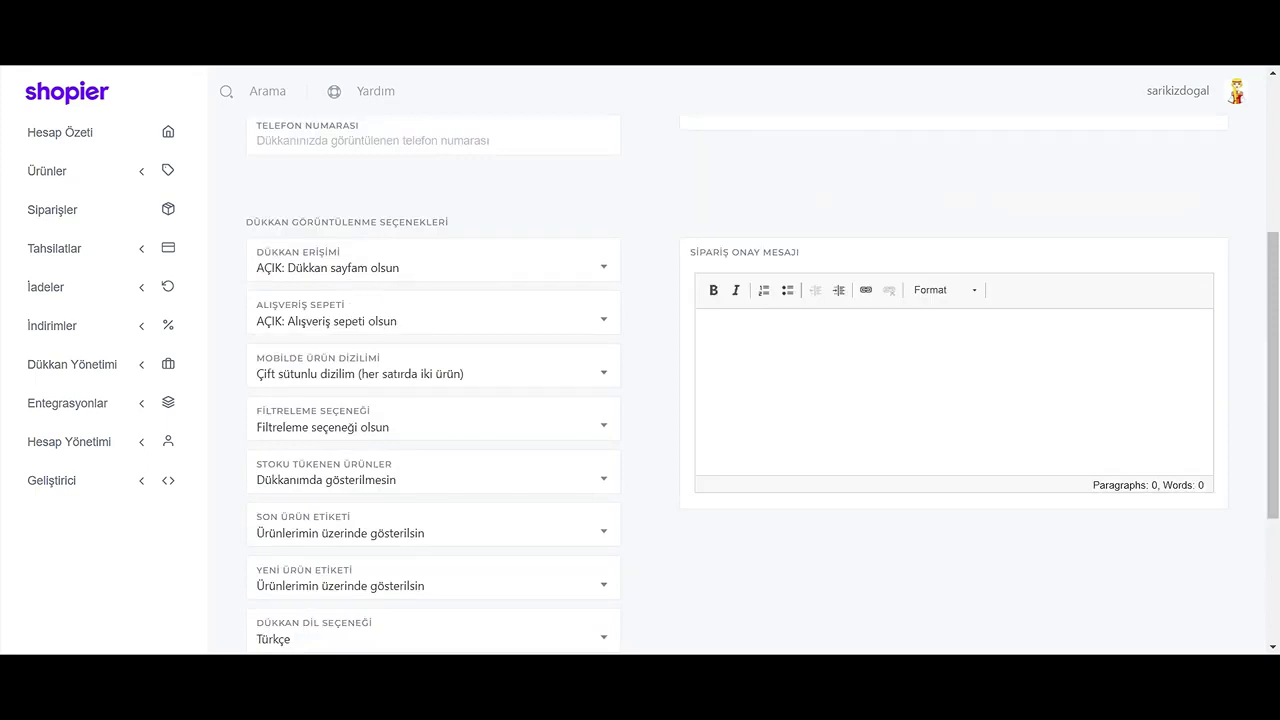
scroll(520, 470, "down", 1)
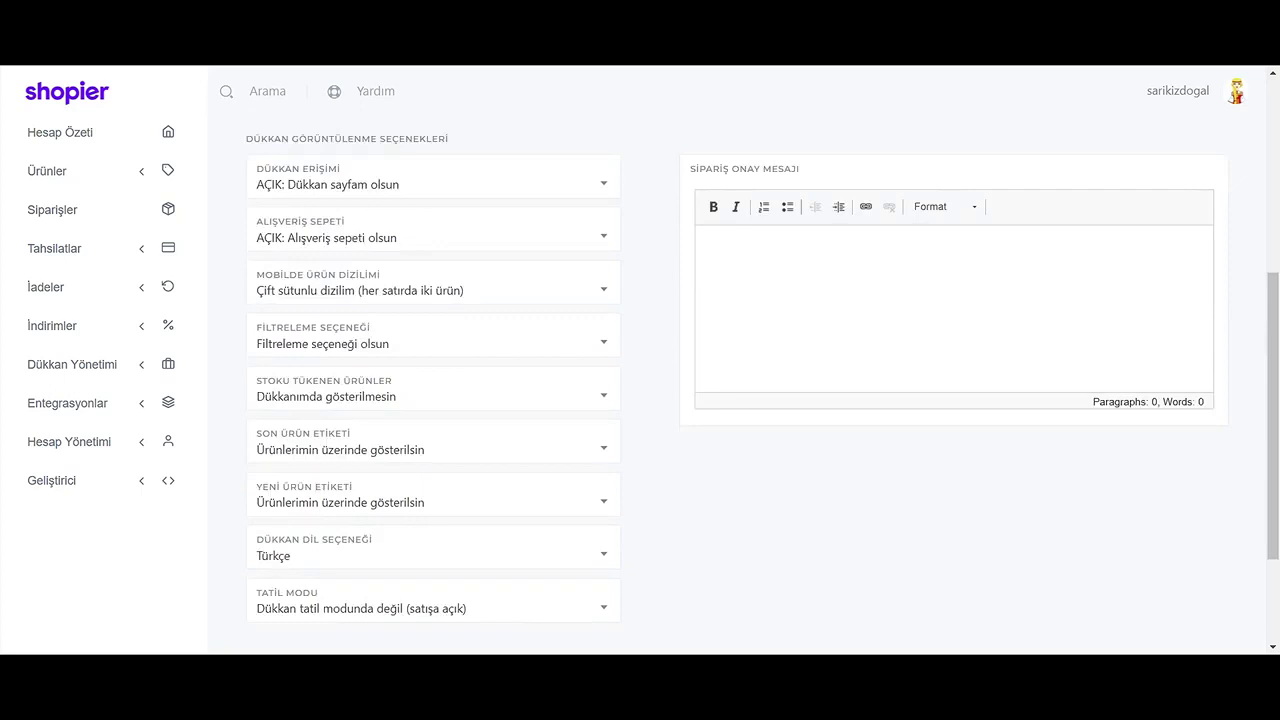
Open Logo & Banner and view the logo, wide-screen banner and mobile banner upload sections.
left_click(72, 364)
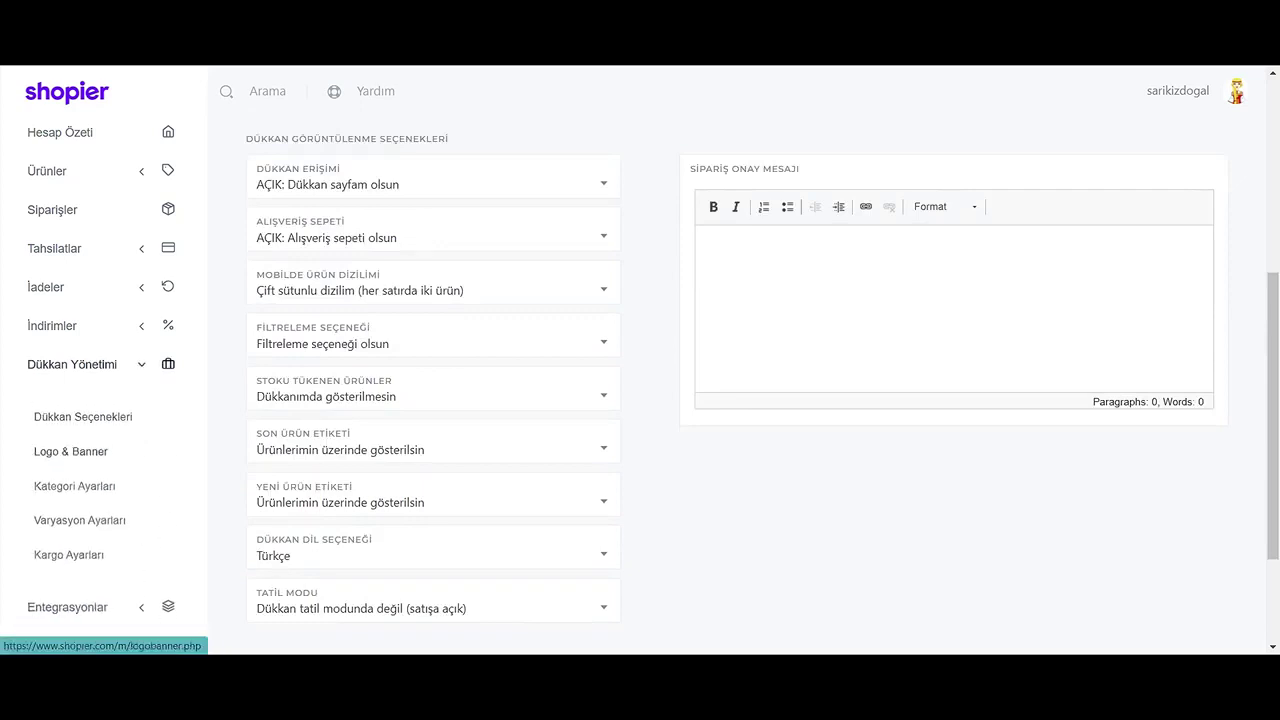
left_click(70, 451)
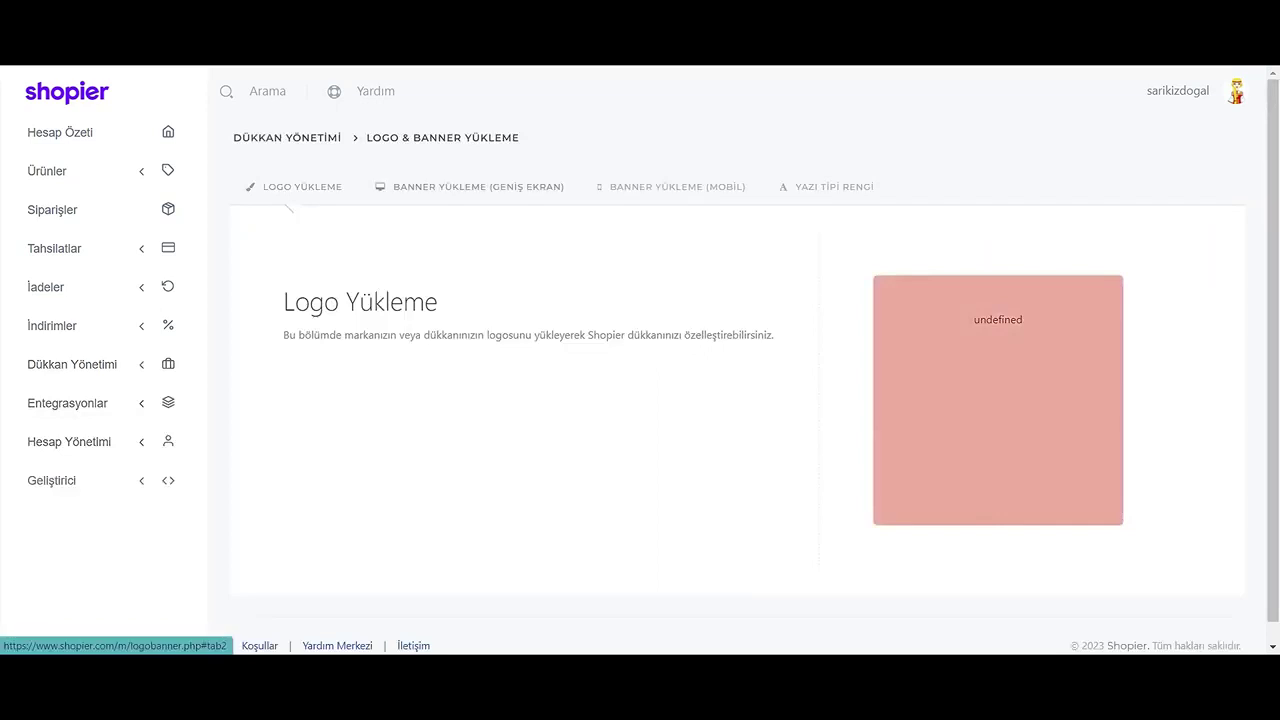
left_click(478, 186)
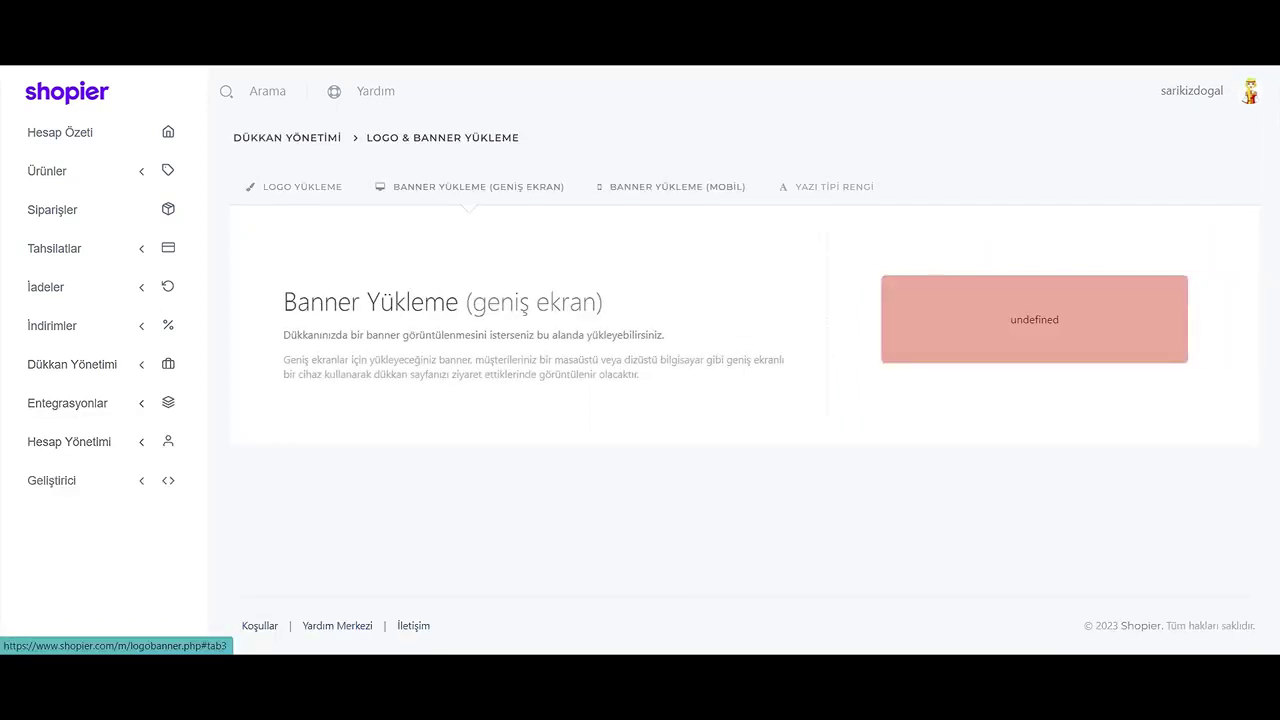
left_click(672, 186)
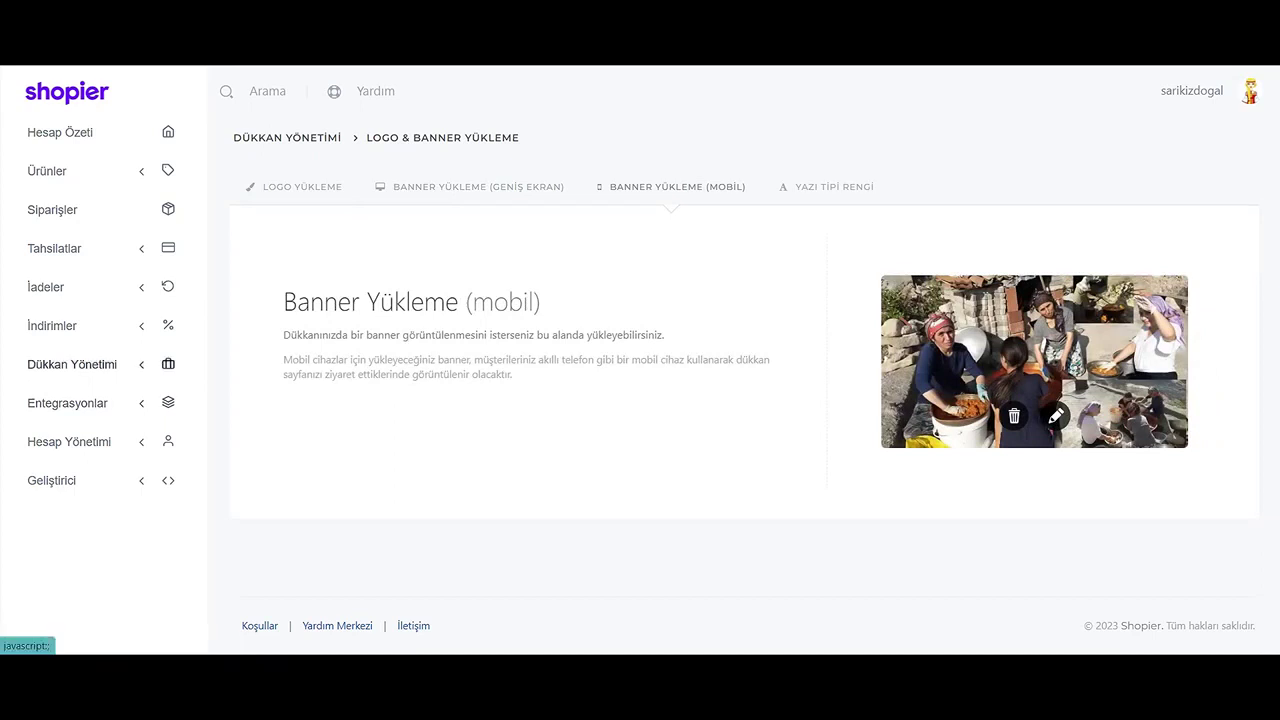
Open Kategori Ayarları, examine the existing categories and return to the Kategori Ekleme section.
left_click(72, 364)
left_click(75, 486)
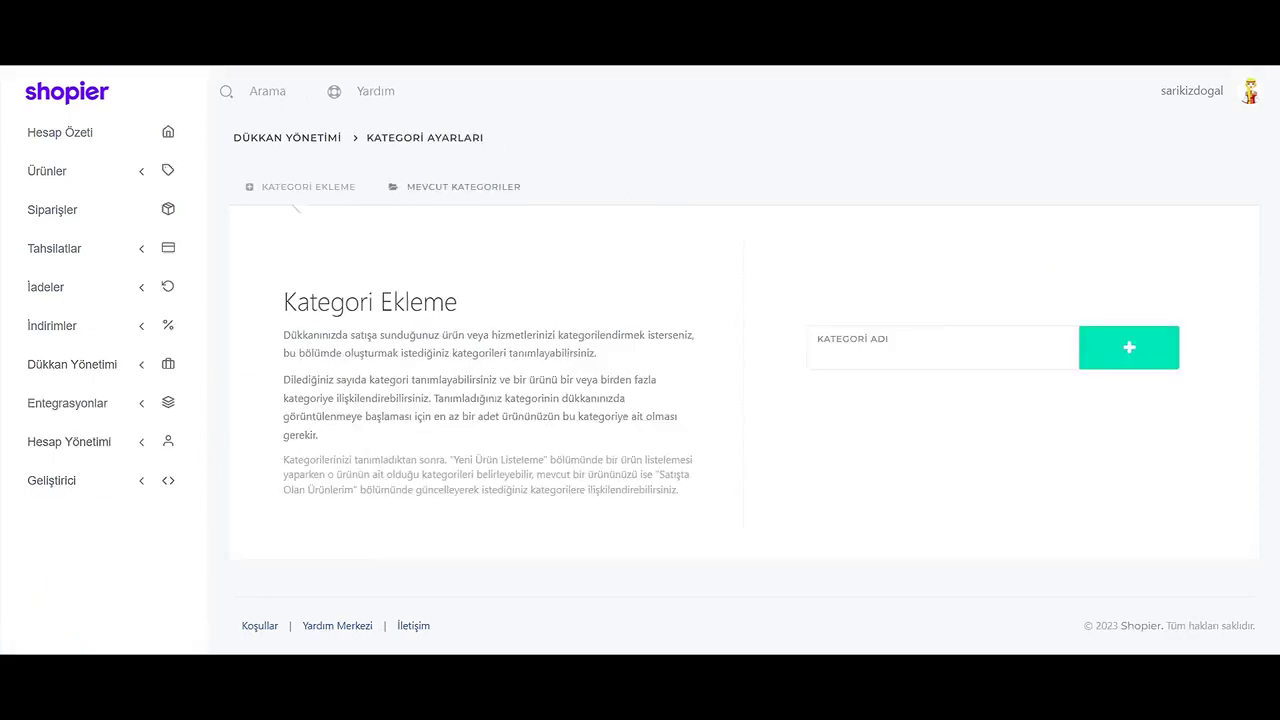
left_click(455, 186)
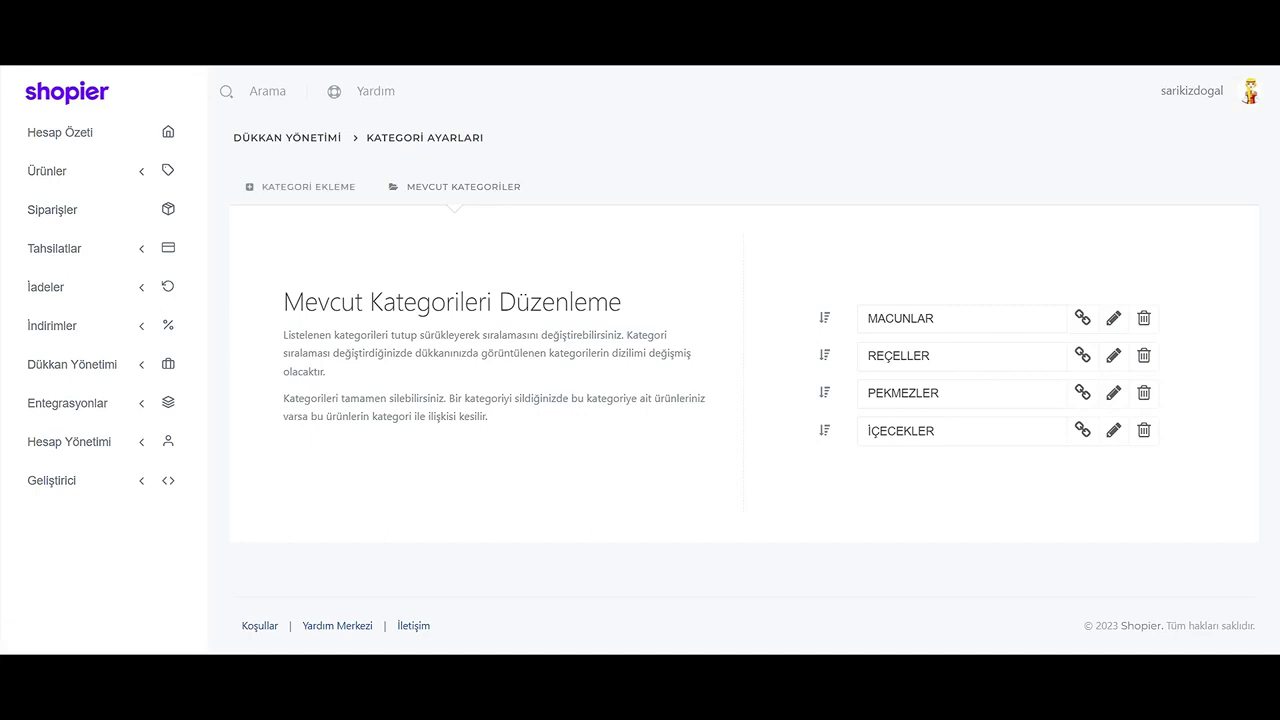
left_click(302, 187)
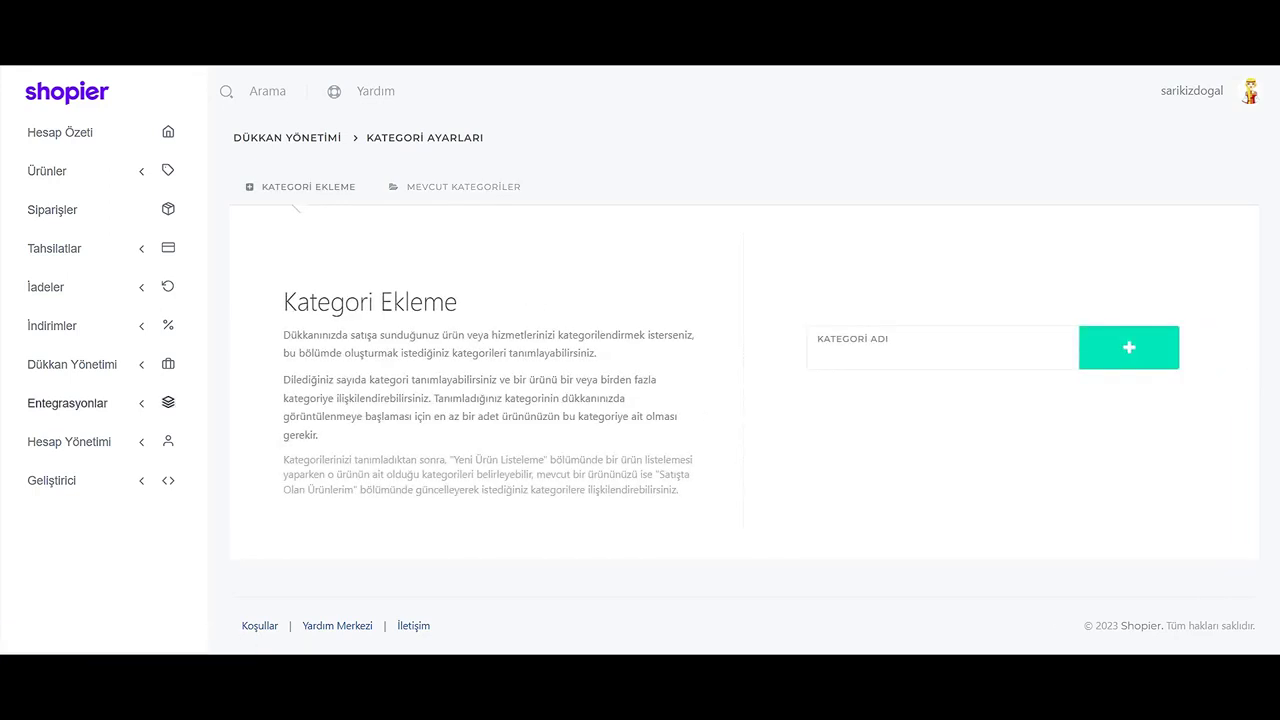
View the store's Varyasyon Ayarları page and its Kargo Ayarları page.
left_click(72, 364)
left_click(79, 520)
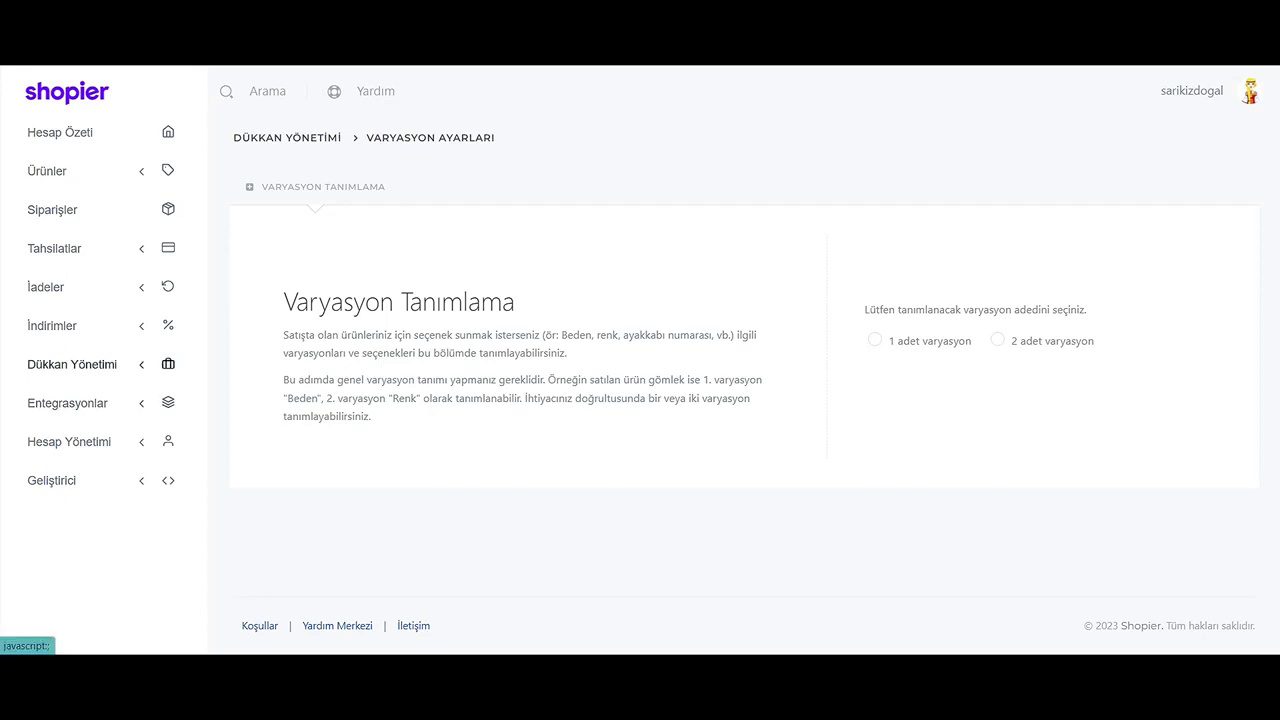
left_click(72, 364)
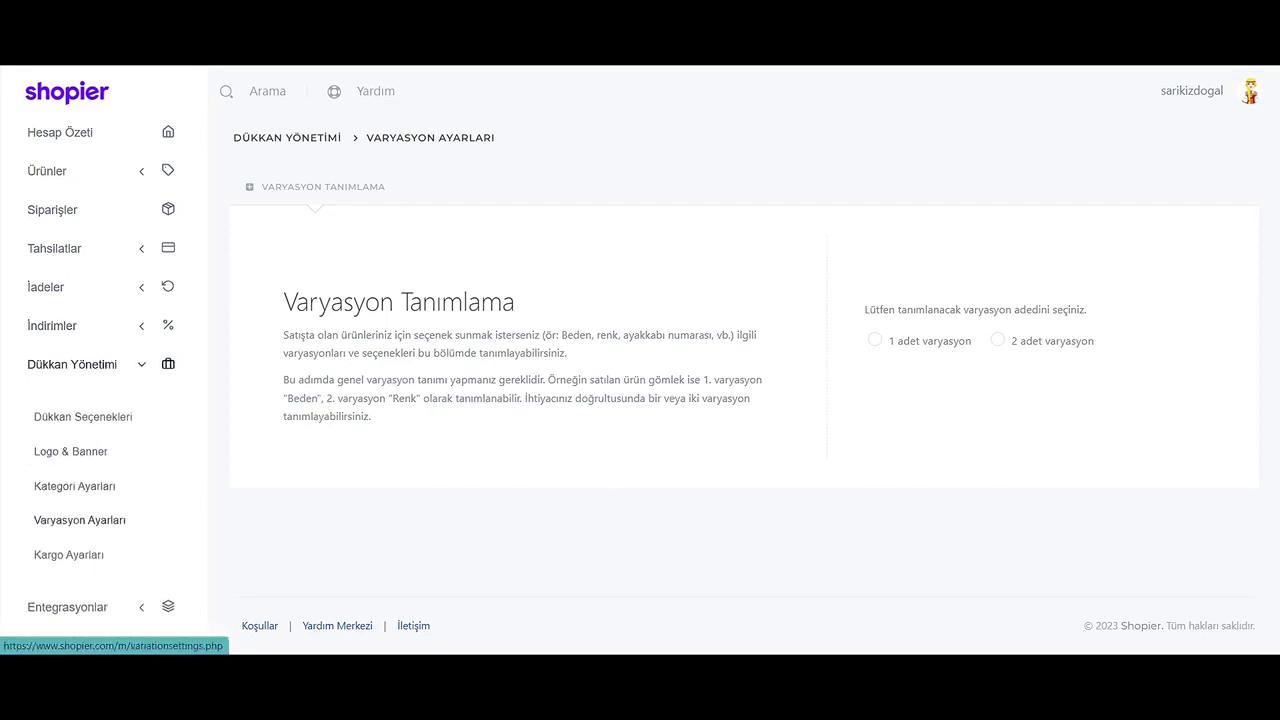
left_click(69, 554)
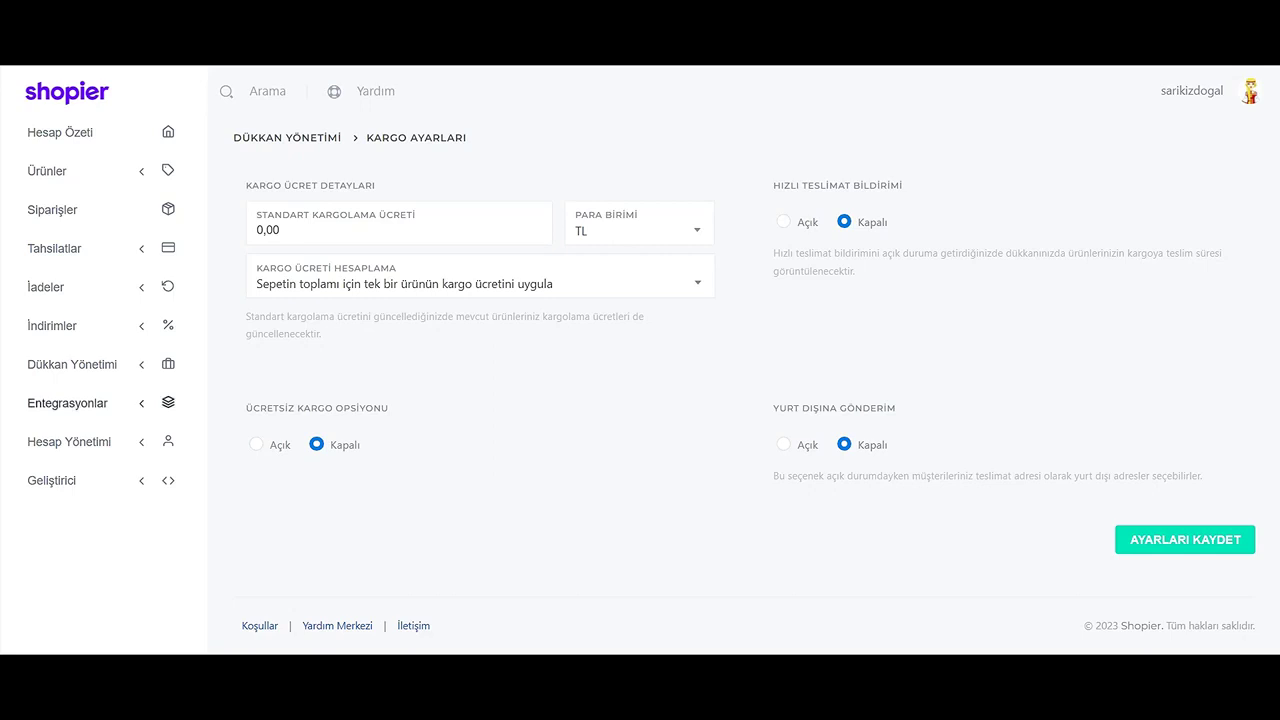
Open Uygulamalar under Entegrasyonlar, go to the Shopier app store for adding applications and browse the featured and trending apps.
left_click(67, 403)
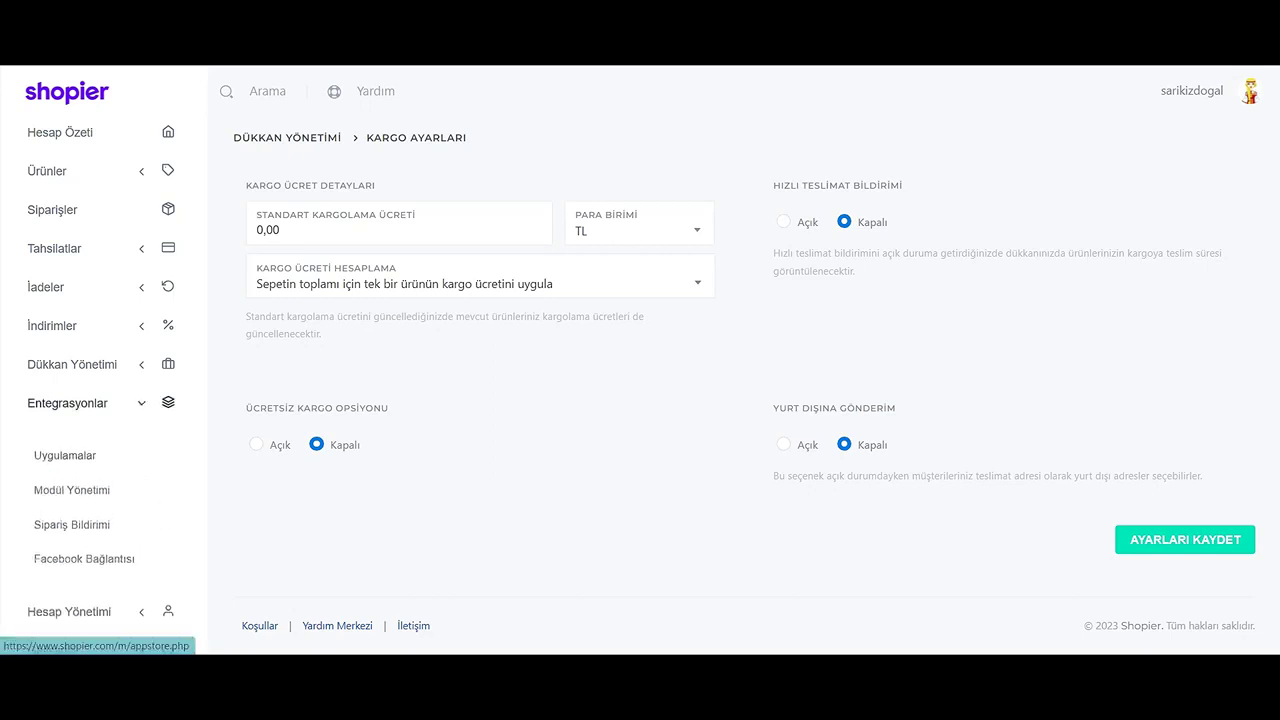
left_click(65, 455)
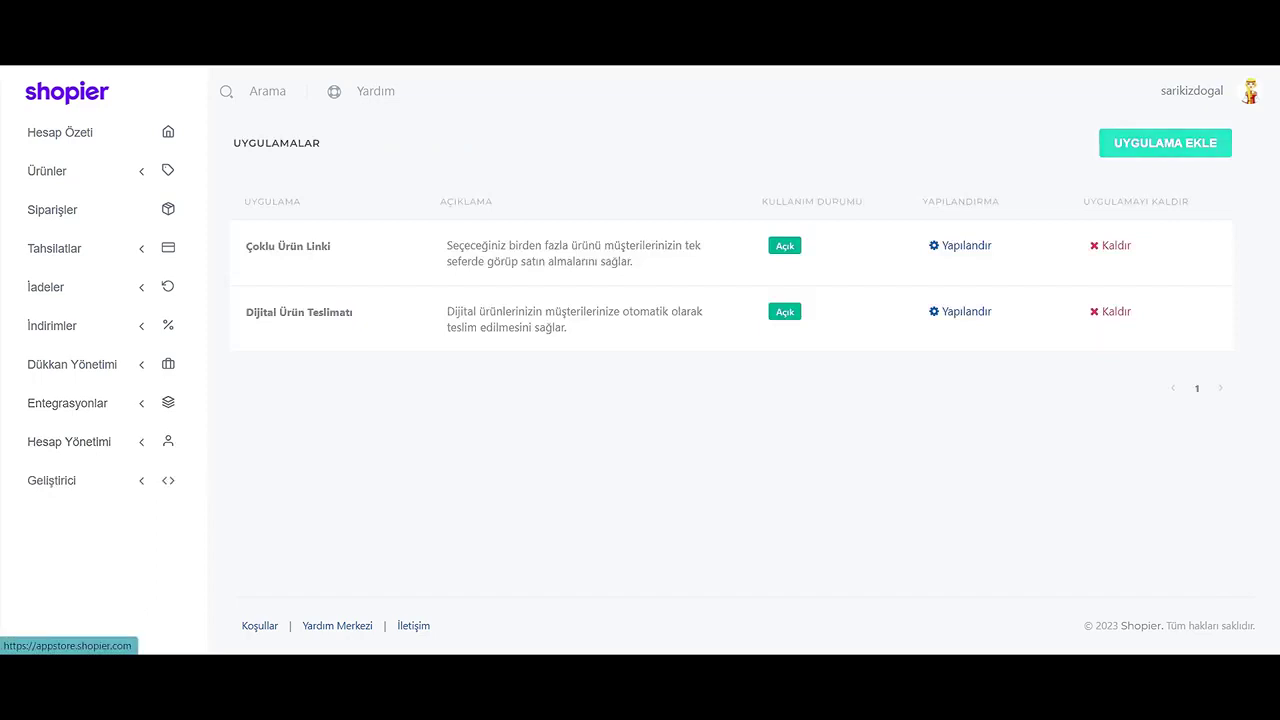
left_click(1165, 143)
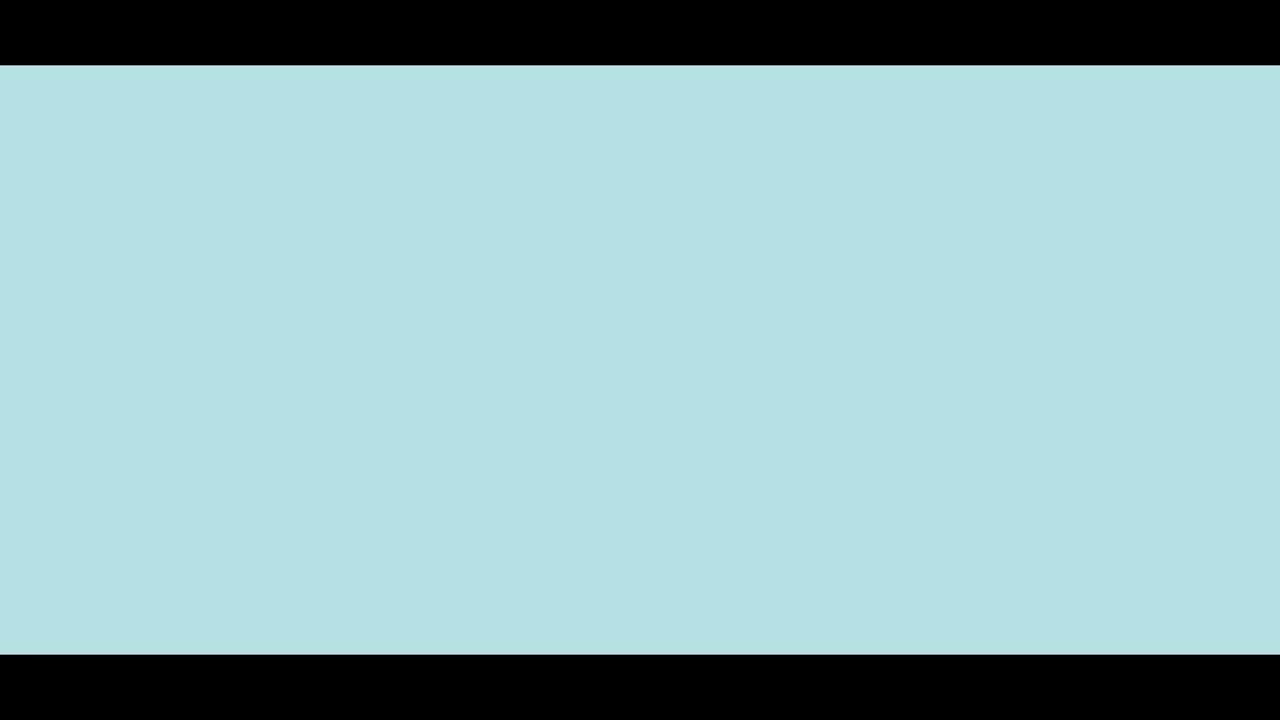
scroll(640, 360, "down", 6)
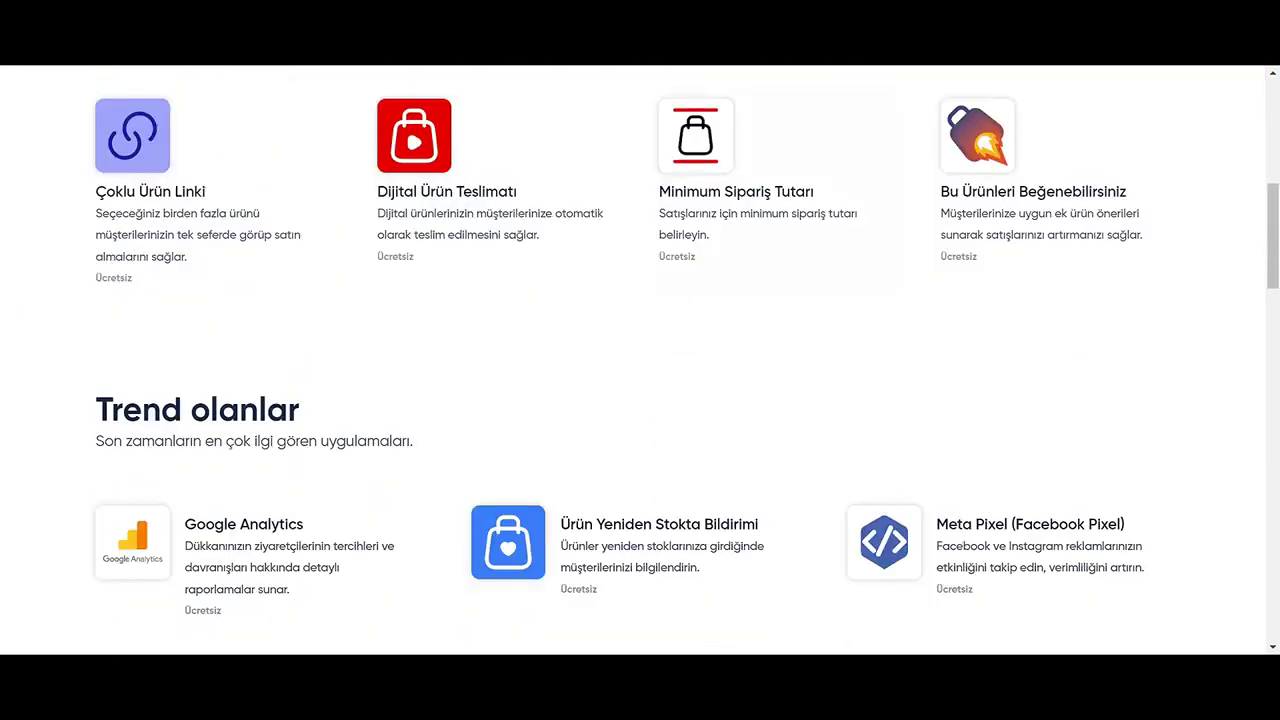
scroll(880, 300, "down", 4)
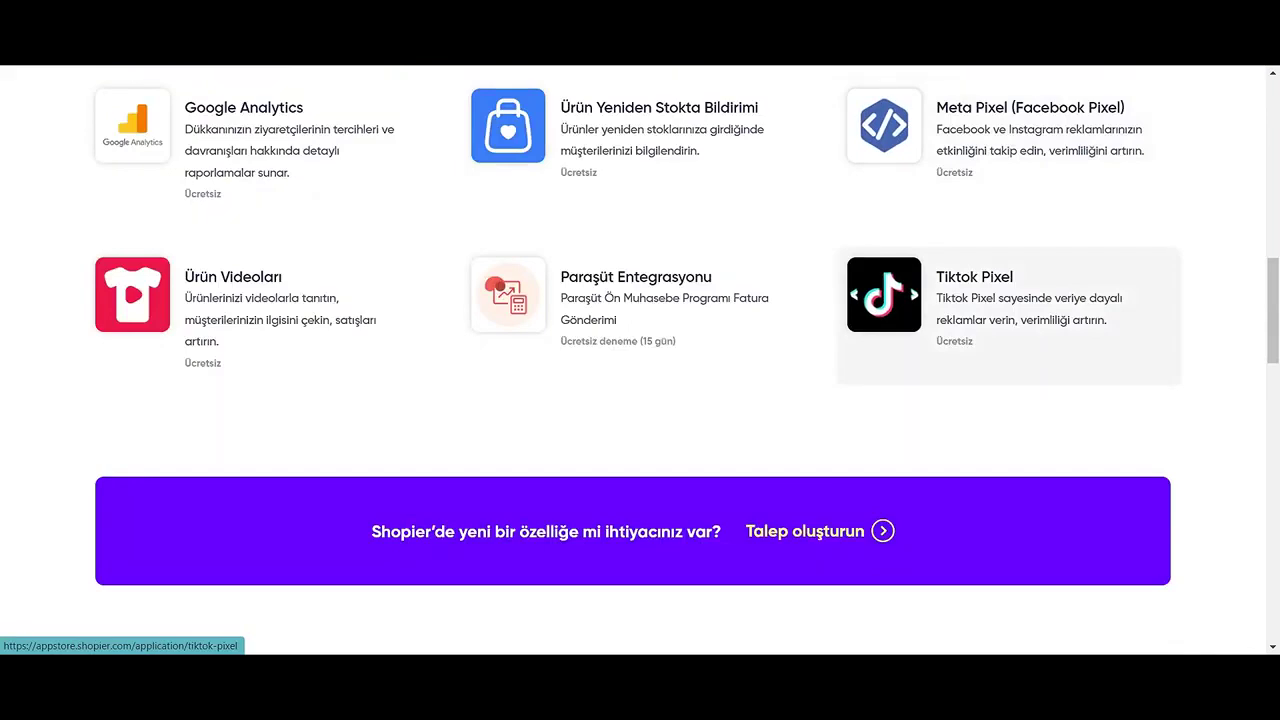
scroll(1000, 320, "up", 9)
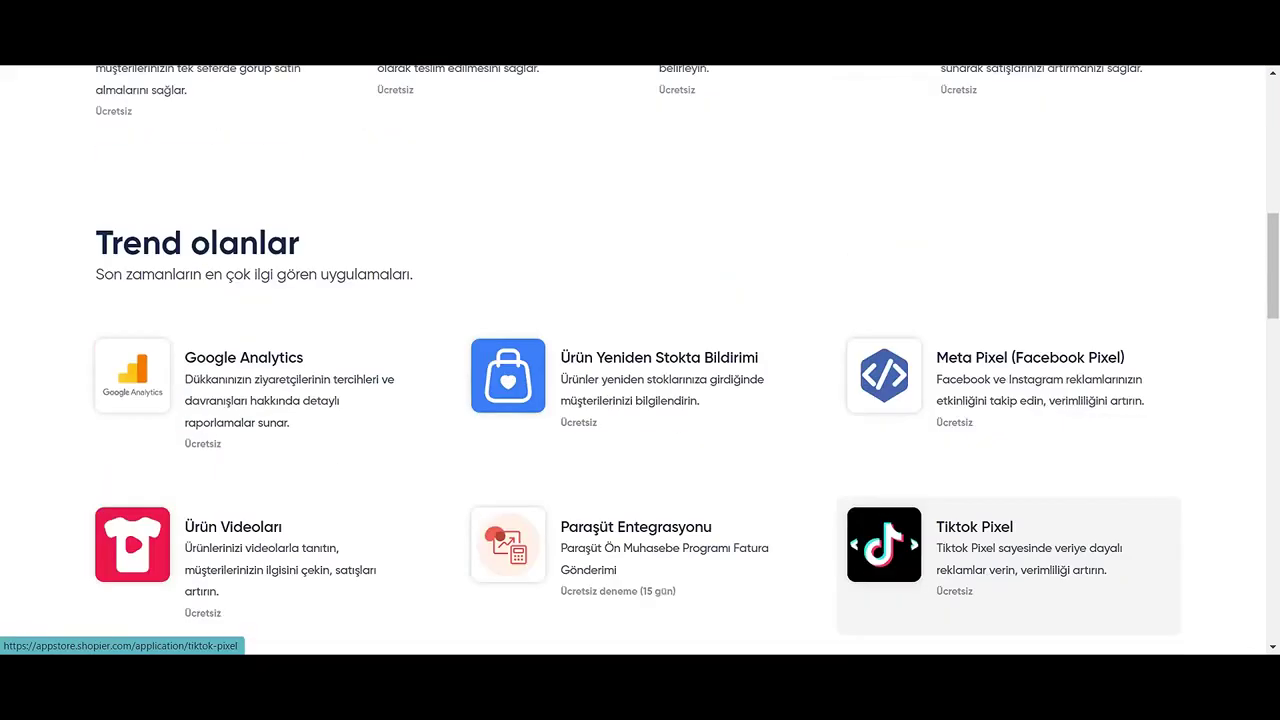
Leave the app store, open the configuration page of the installed Dijital Ürün Teslimatı app and read its usage and supported file type sections.
scroll(770, 300, "down", 3)
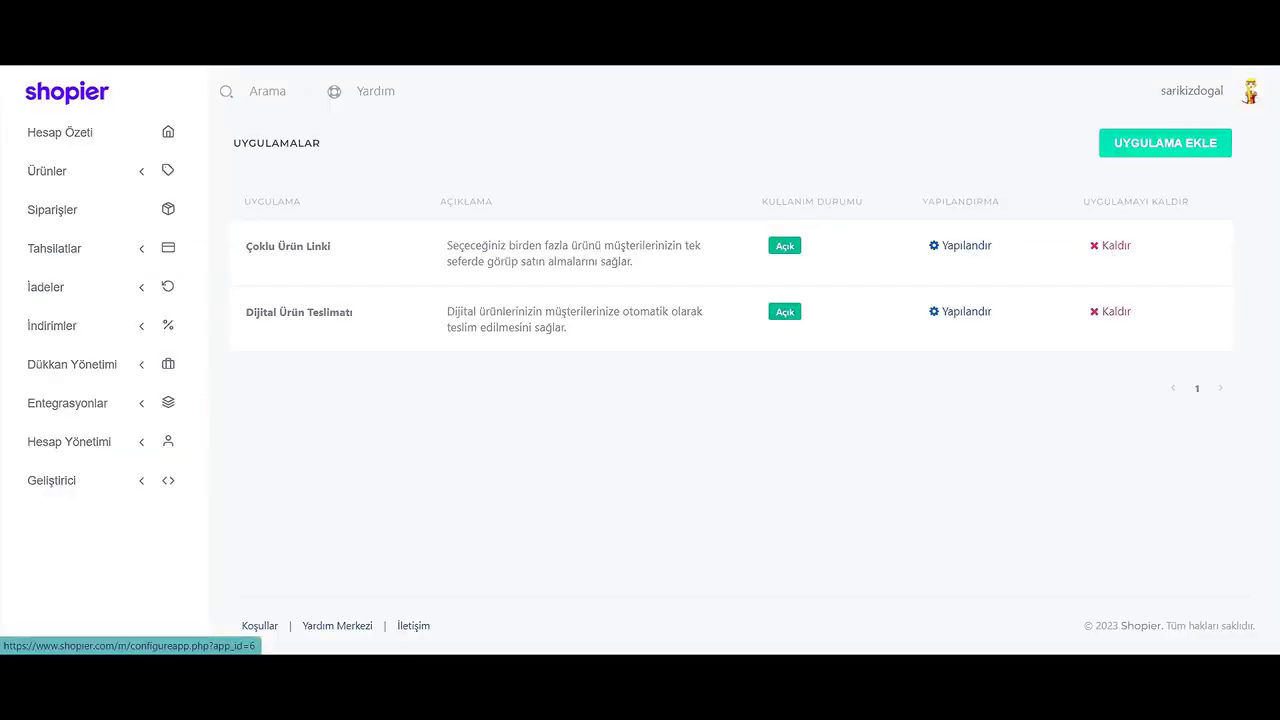
left_click(960, 311)
scroll(740, 350, "down", 6)
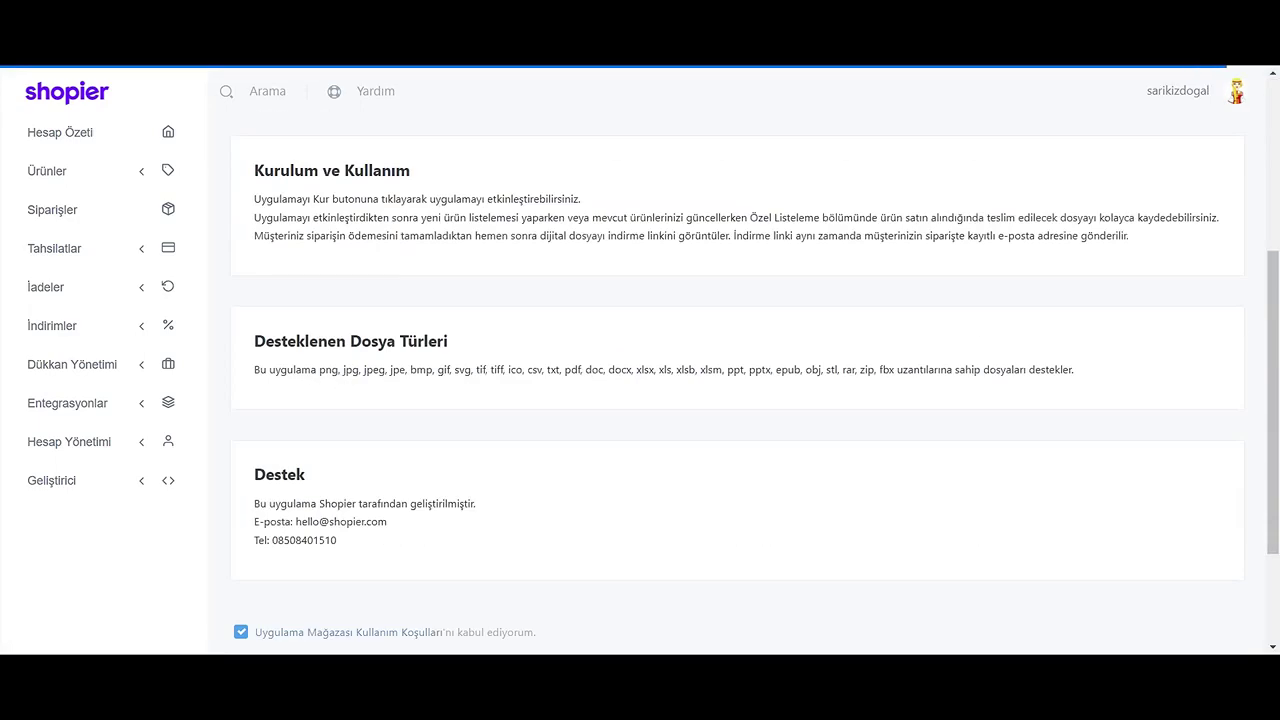
scroll(737, 360, "up", 6)
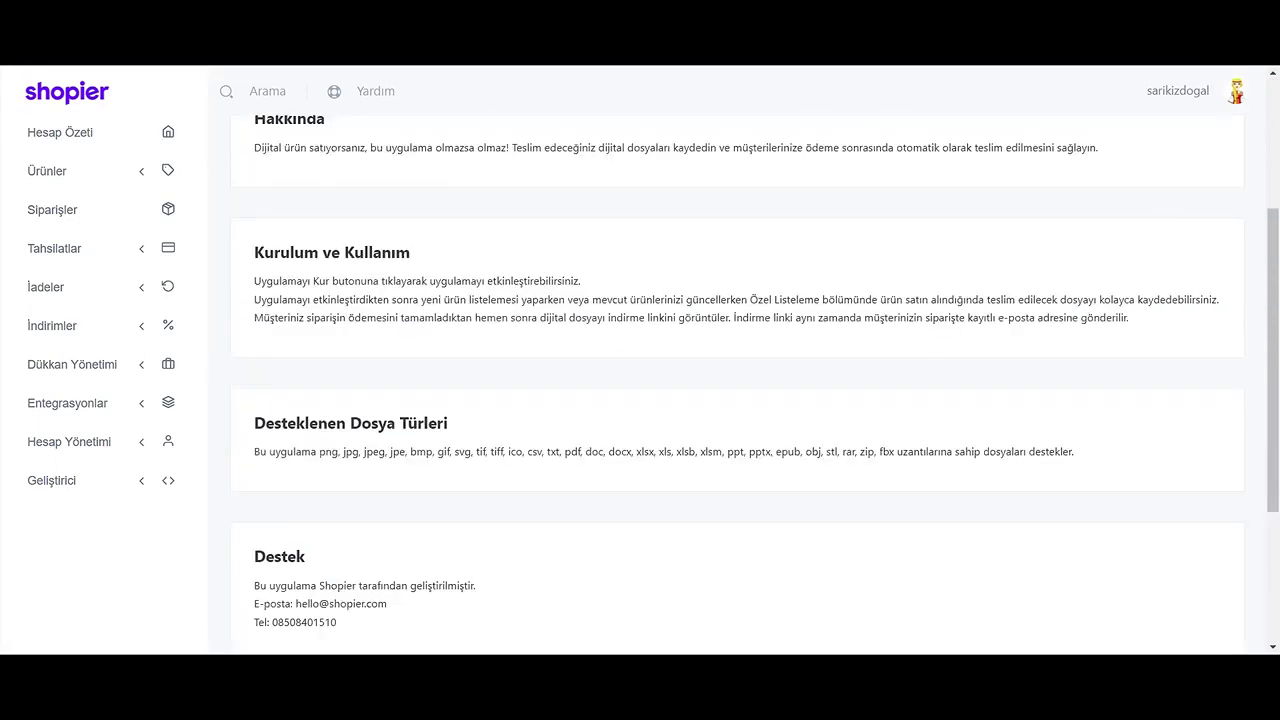
scroll(737, 380, "down", 3)
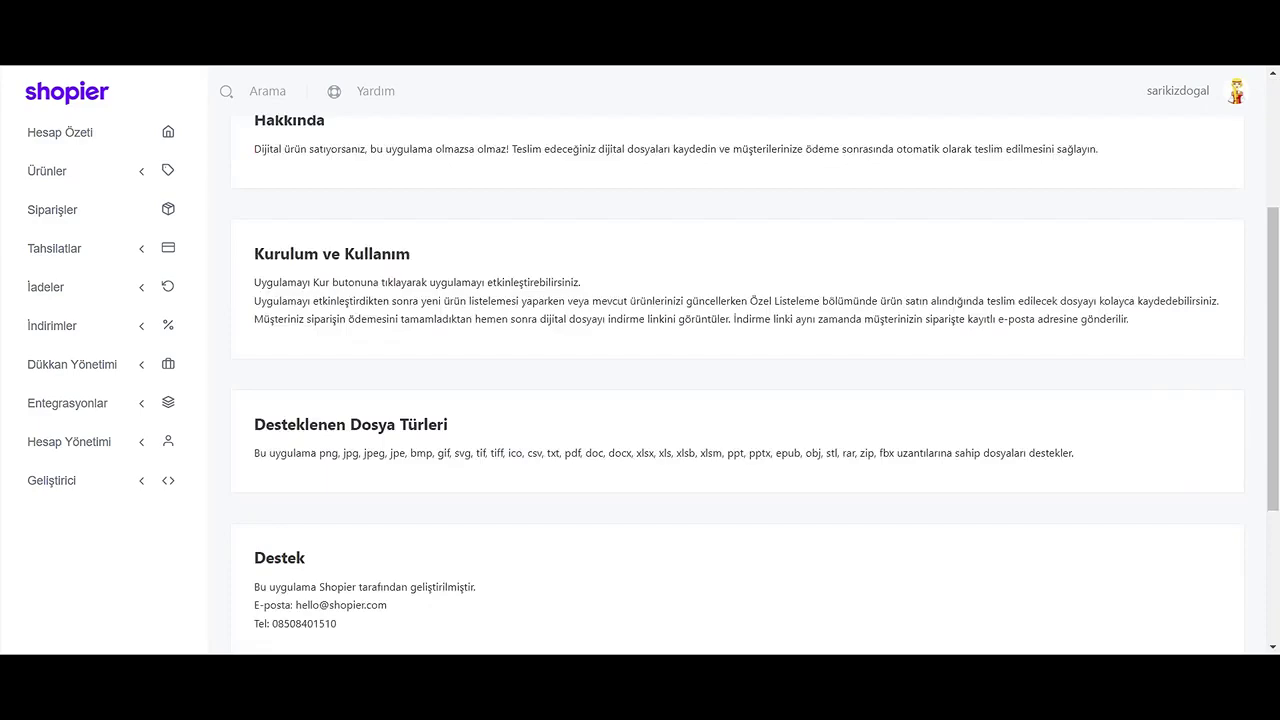
scroll(737, 380, "up", 3)
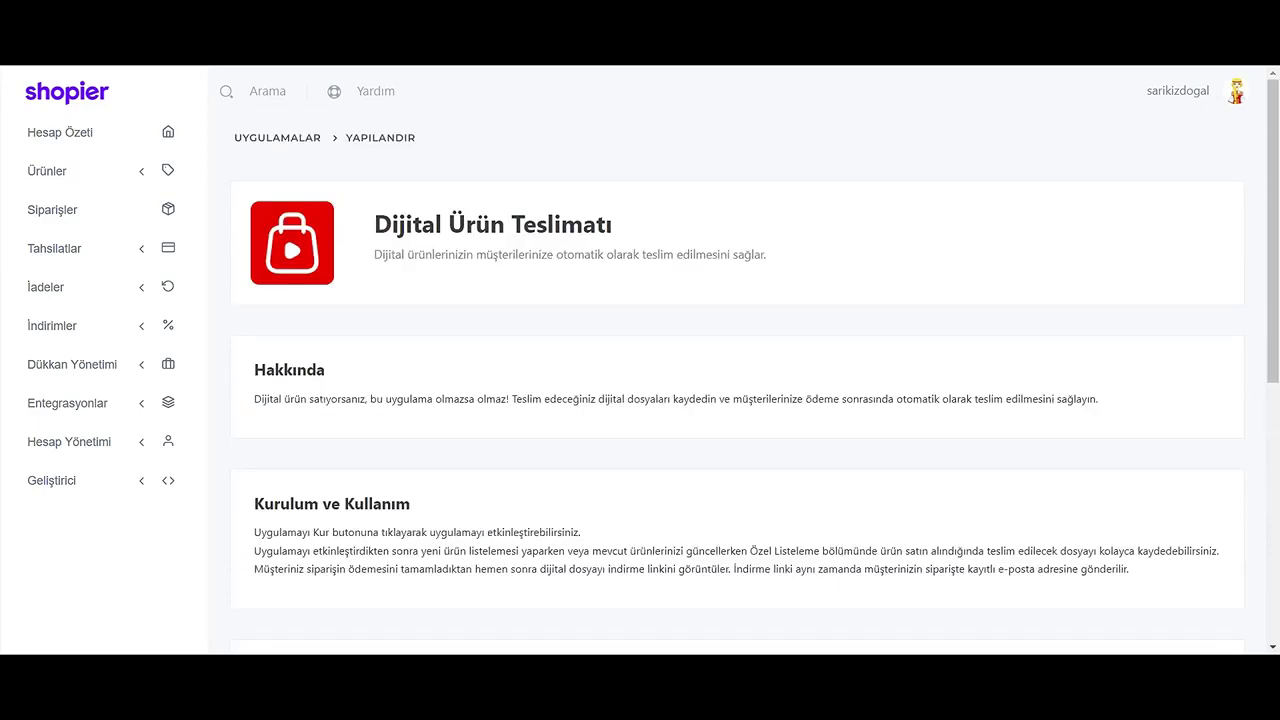
View the Modül Yönetimi page and the Sipariş Bildirimi page with its OSB instructions under Entegrasyonlar.
left_click(67, 403)
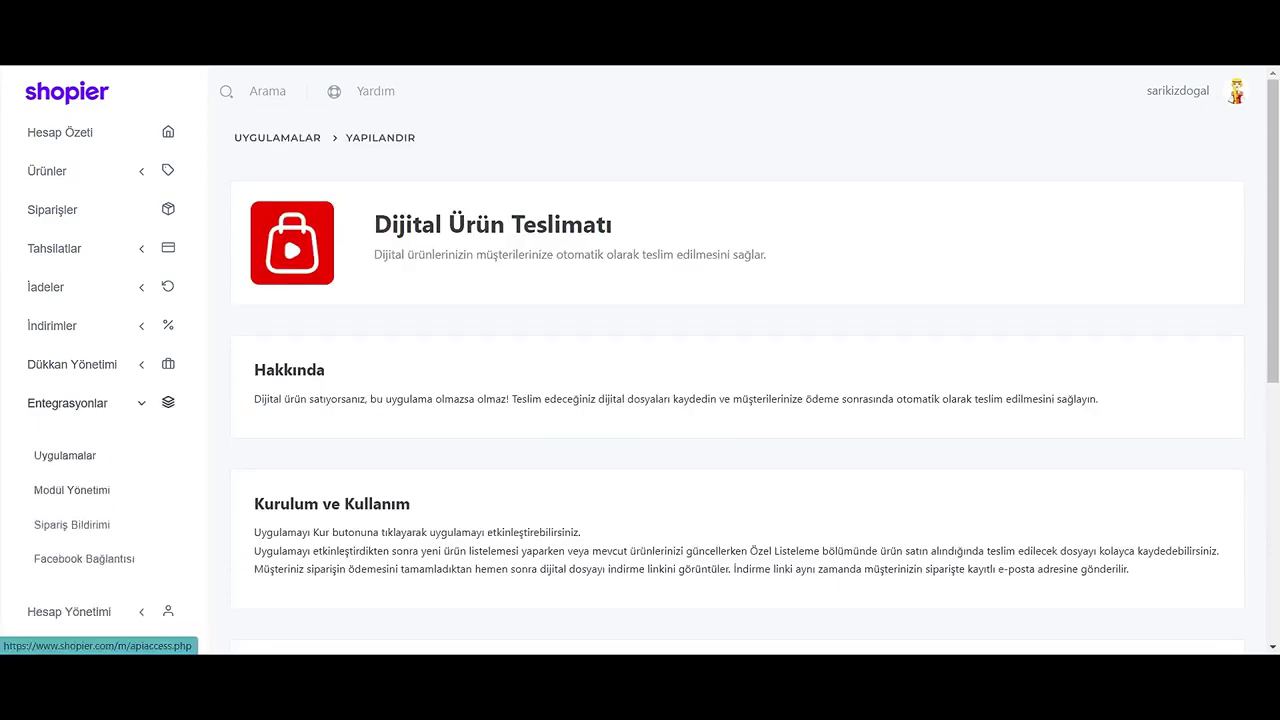
left_click(72, 490)
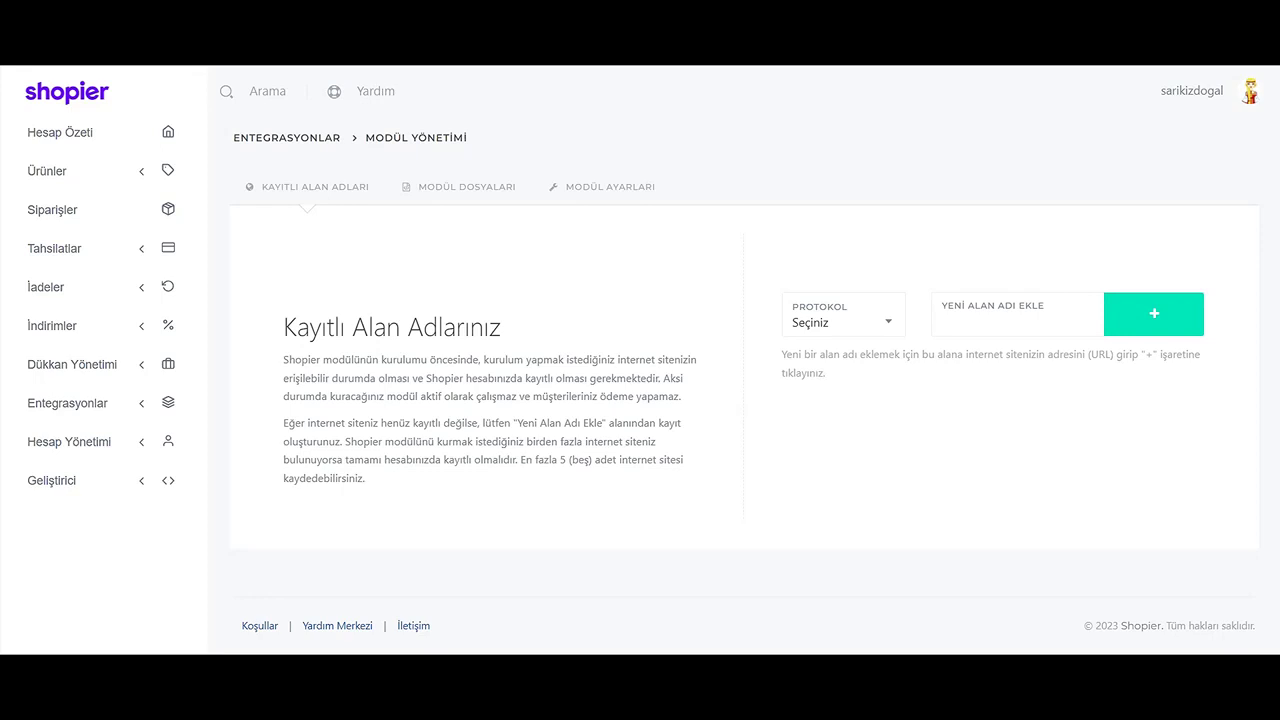
left_click(67, 403)
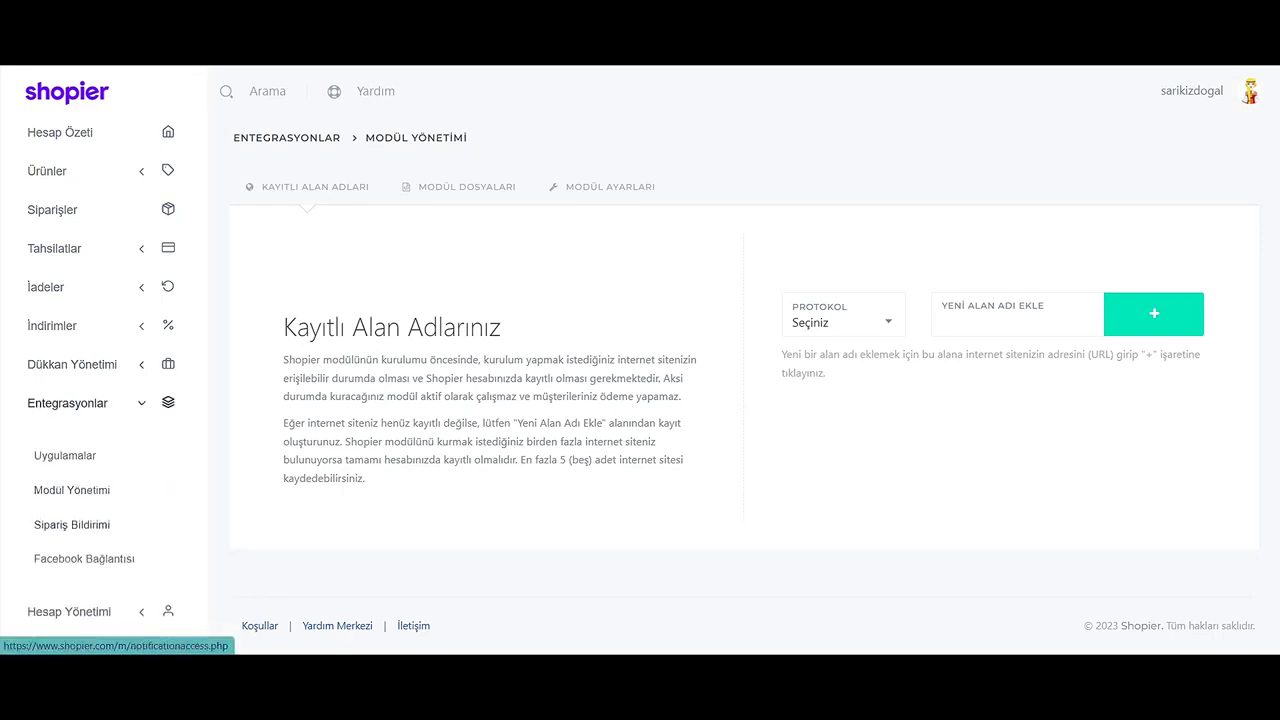
left_click(71, 524)
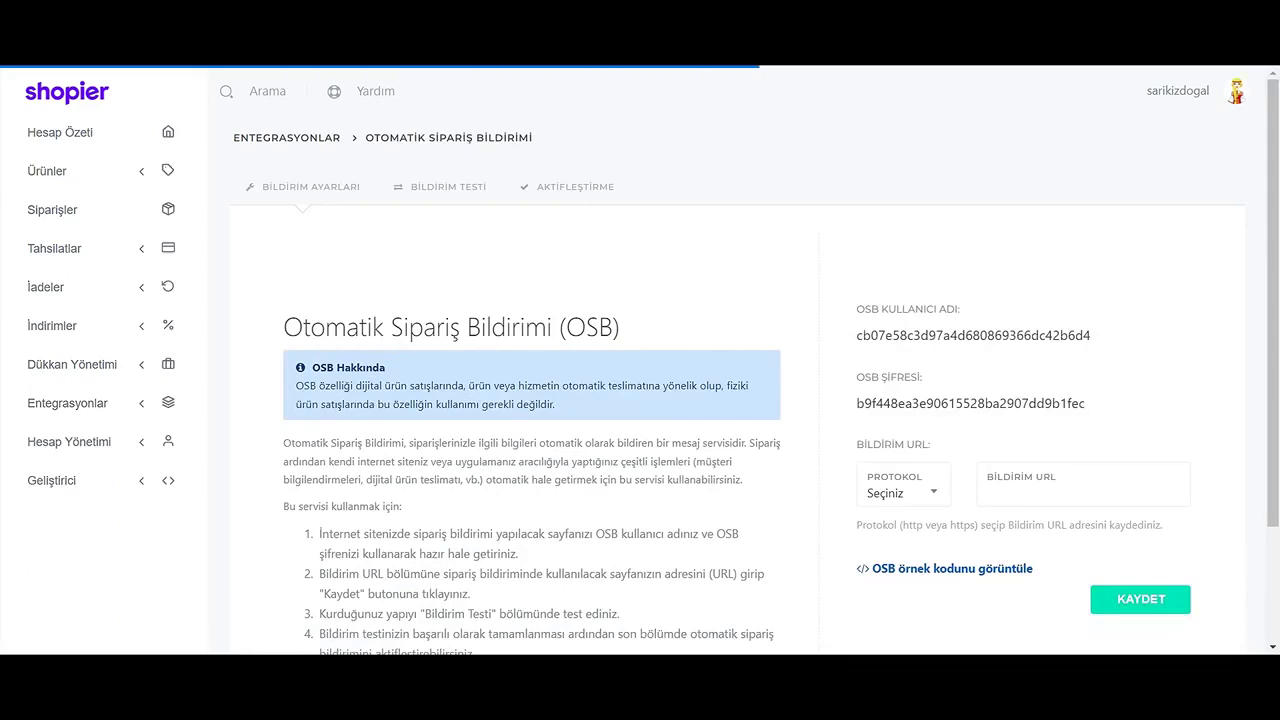
scroll(640, 400, "down", 1)
scroll(640, 400, "down", 1)
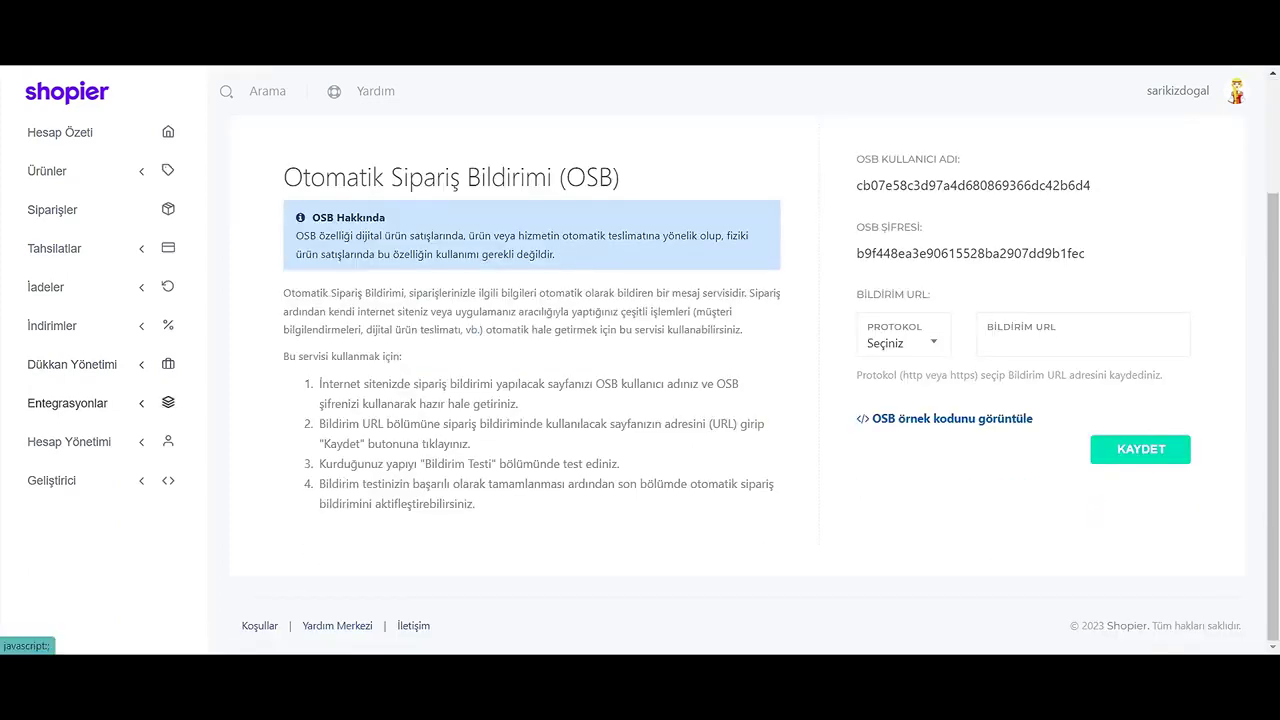
View the Facebook Bağlantısı page under Entegrasyonlar and the Hesap Güvenliği page under Hesap Yönetimi.
left_click(67, 403)
left_click(84, 558)
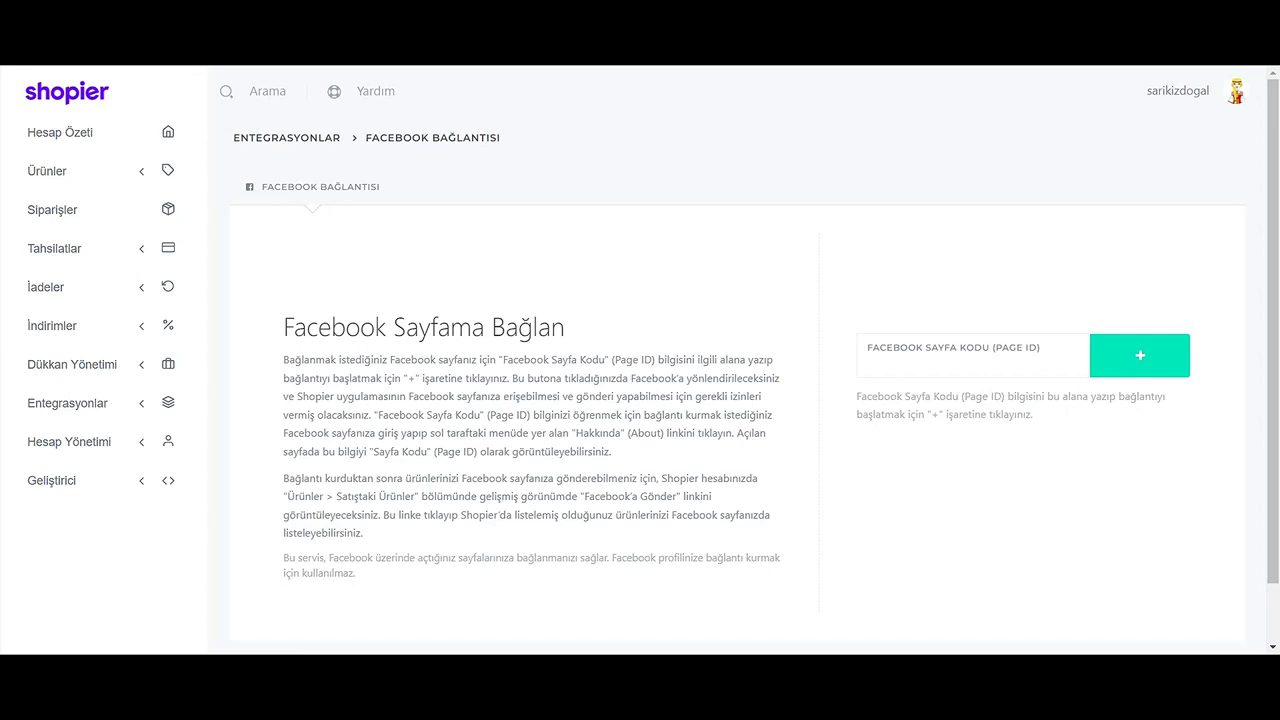
left_click(69, 441)
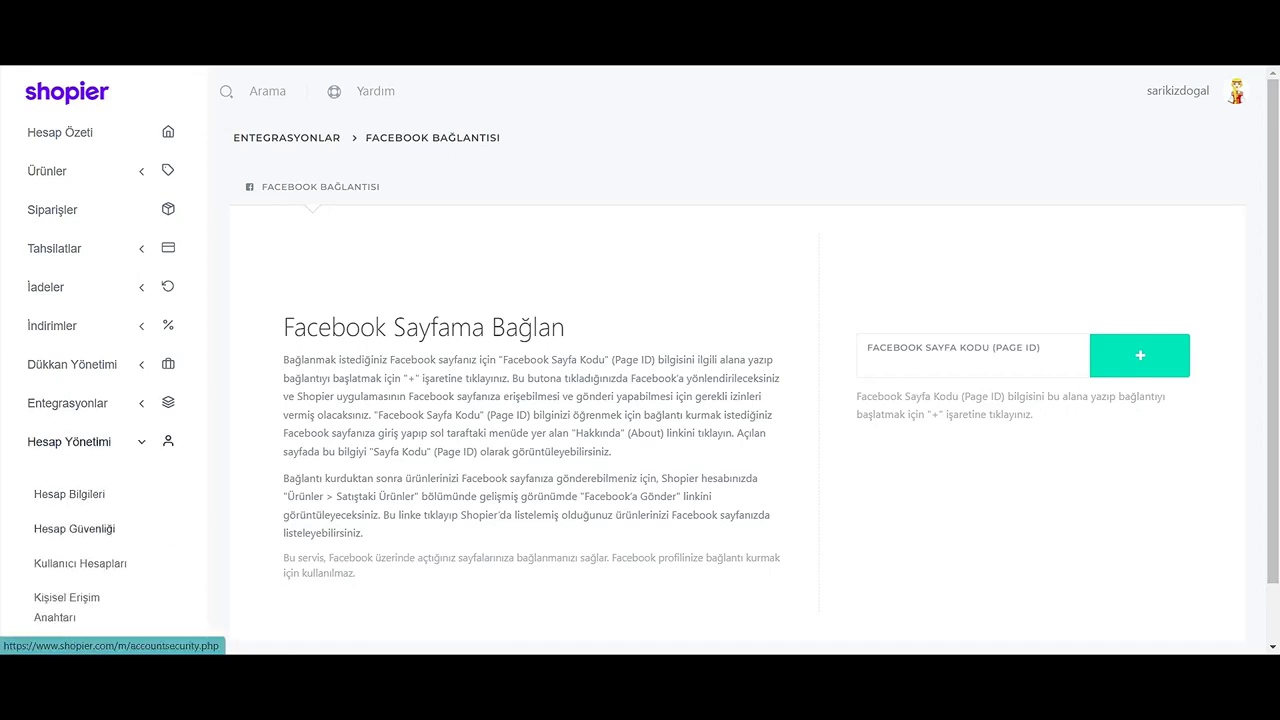
left_click(74, 528)
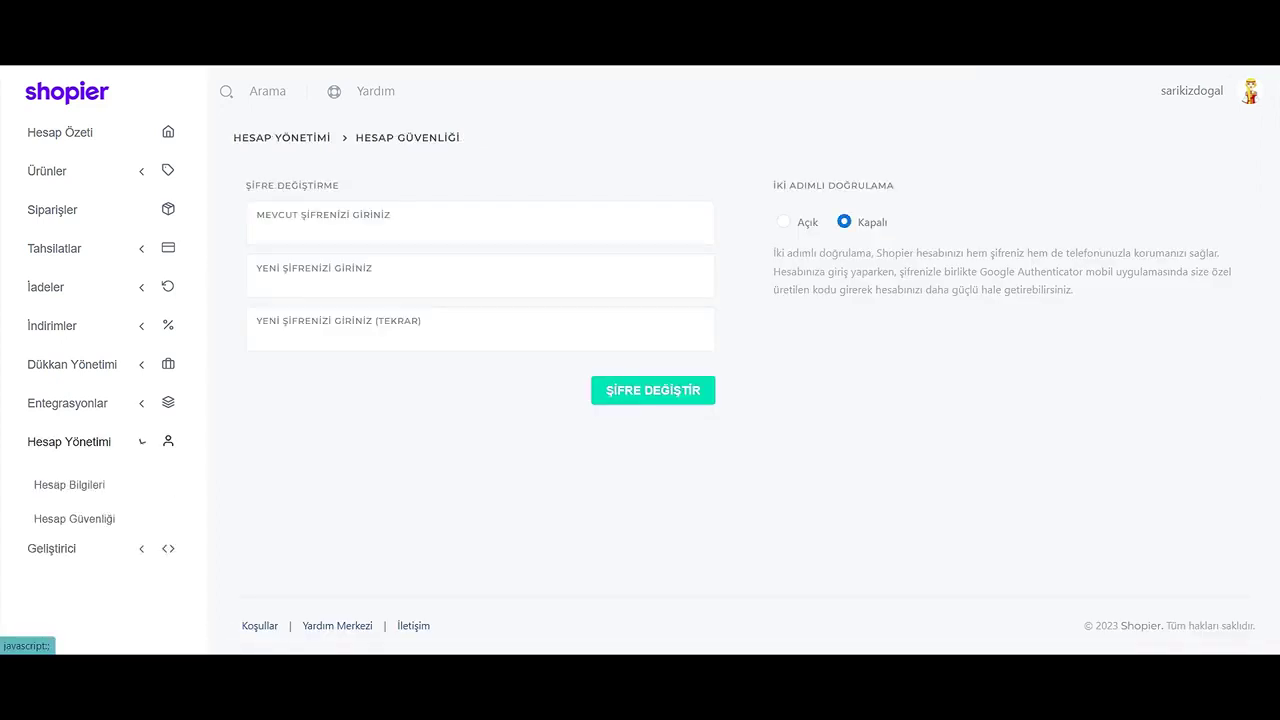
View the Kullanıcı Hesapları page and the Kişisel Erişim Anahtarı page under Hesap Yönetimi.
left_click(69, 441)
left_click(80, 563)
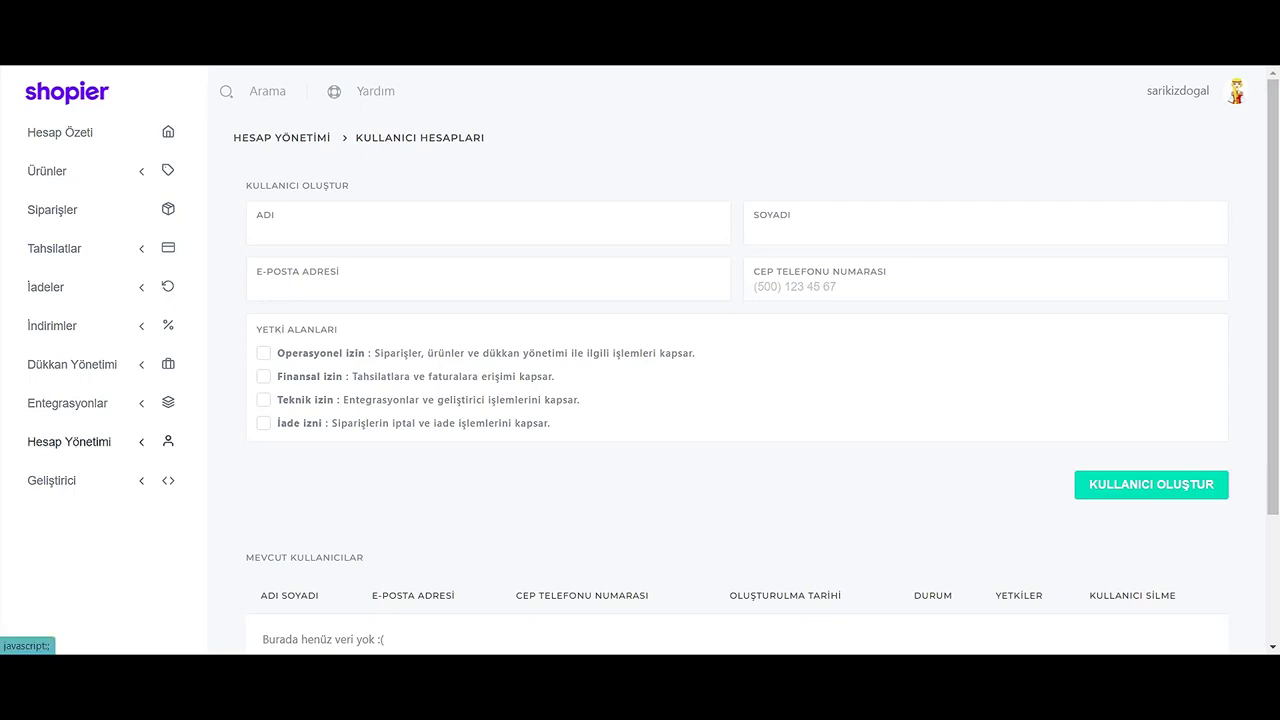
left_click(69, 441)
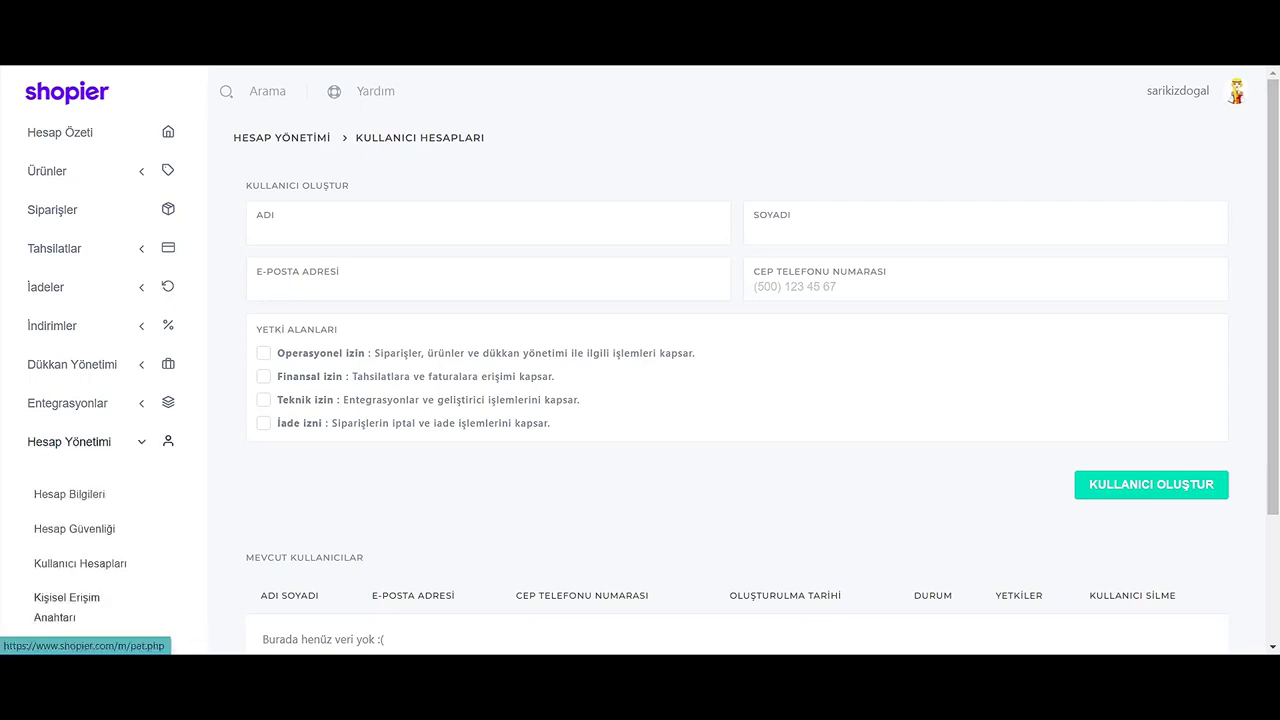
scroll(100, 560, "down", 1)
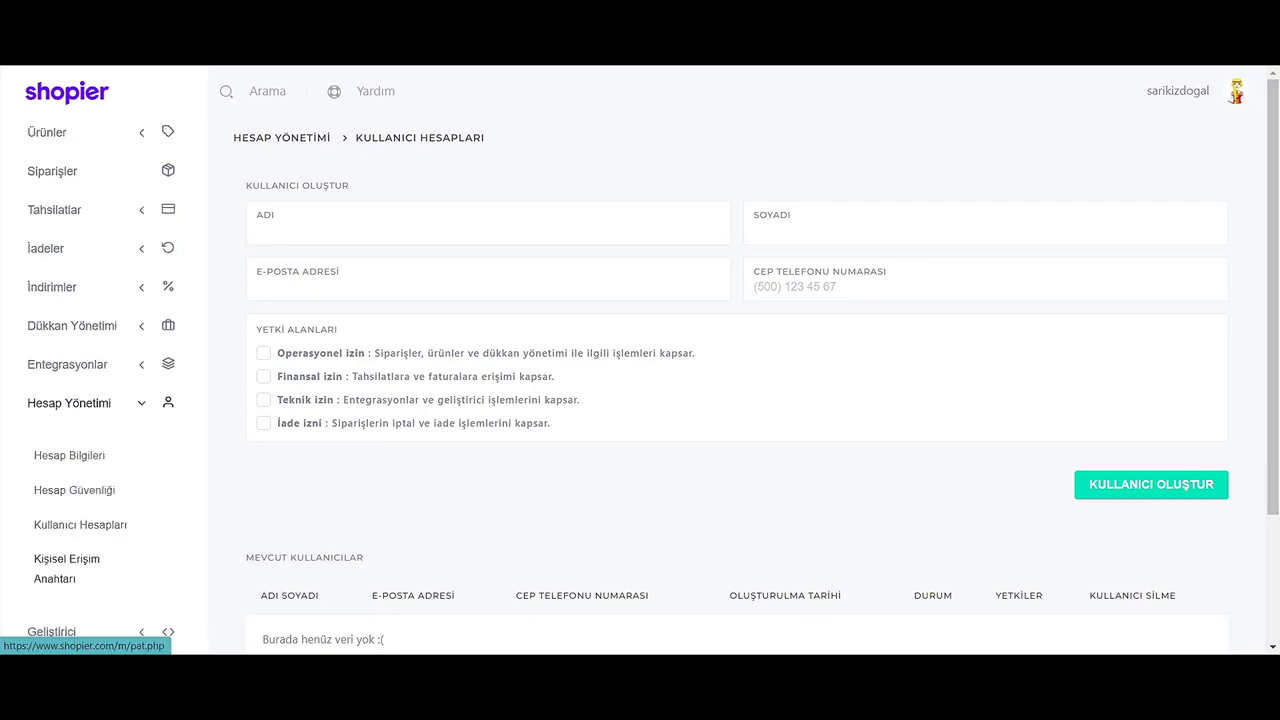
left_click(66, 568)
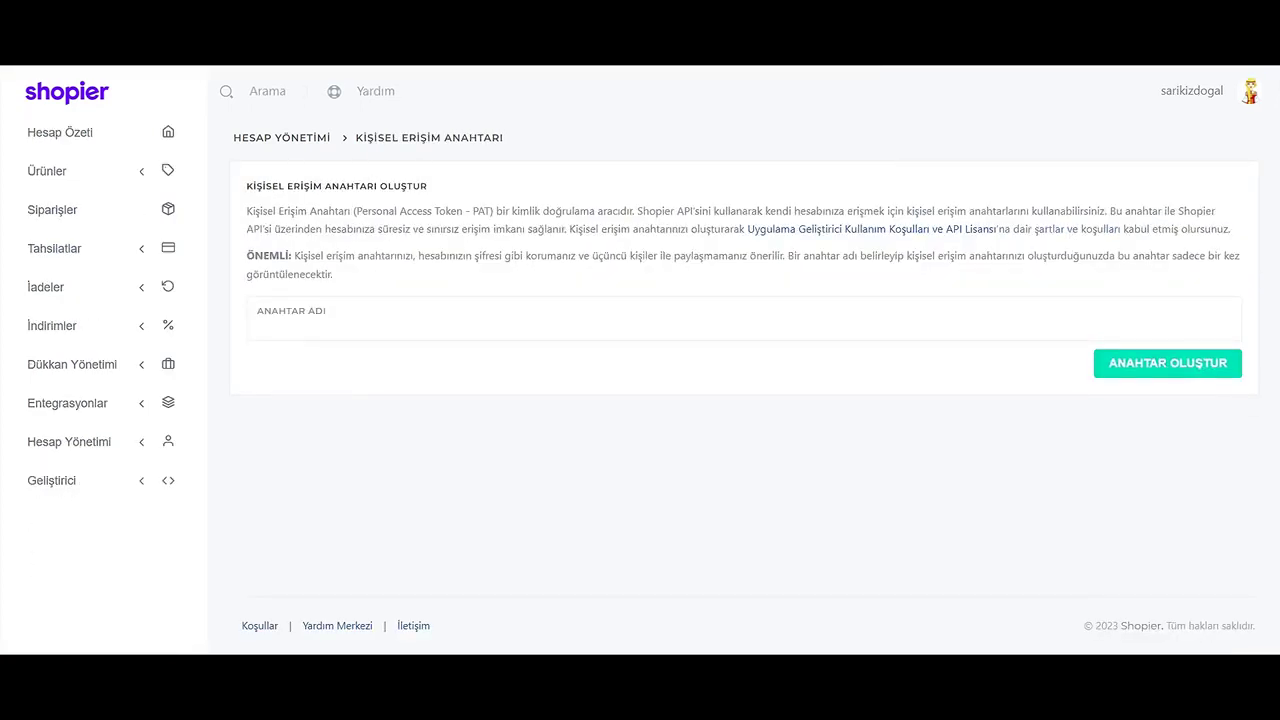
Open Hesap Bilgileri and look through the account details down to the developer mode and account closing options.
left_click(69, 441)
scroll(69, 441, "down", 1)
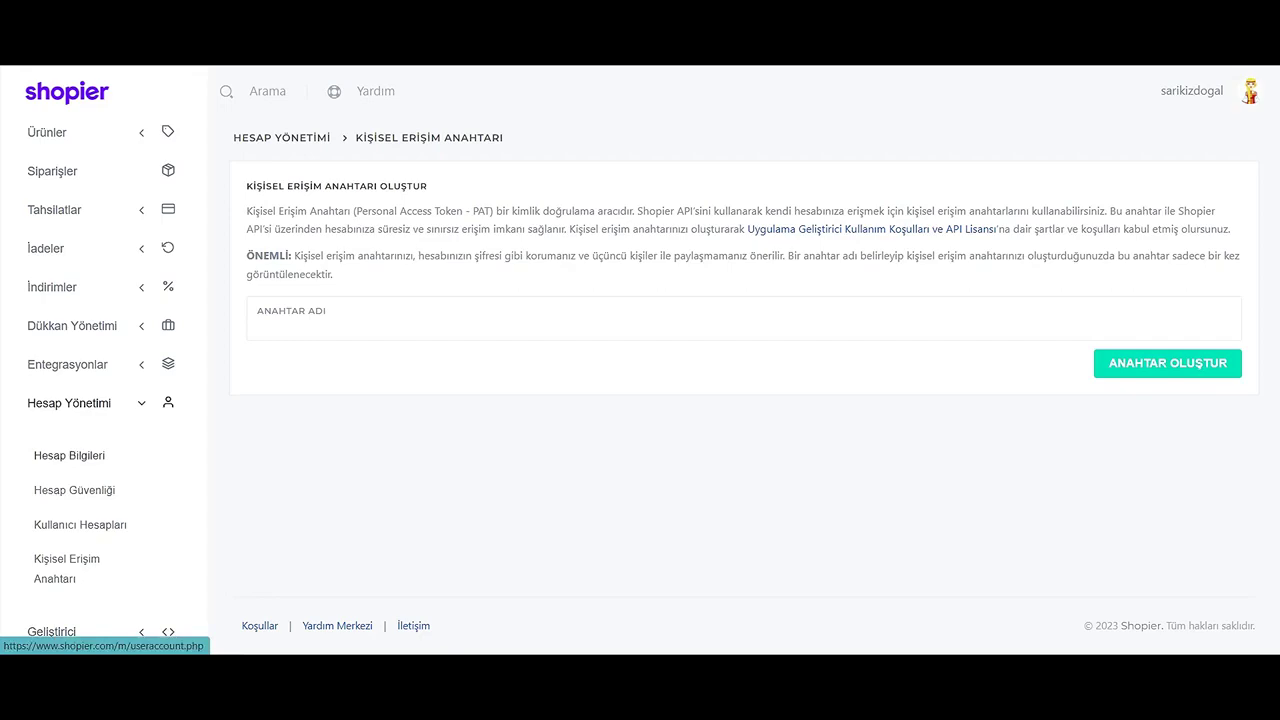
left_click(69, 455)
scroll(740, 400, "down", 10)
scroll(740, 400, "down", 1)
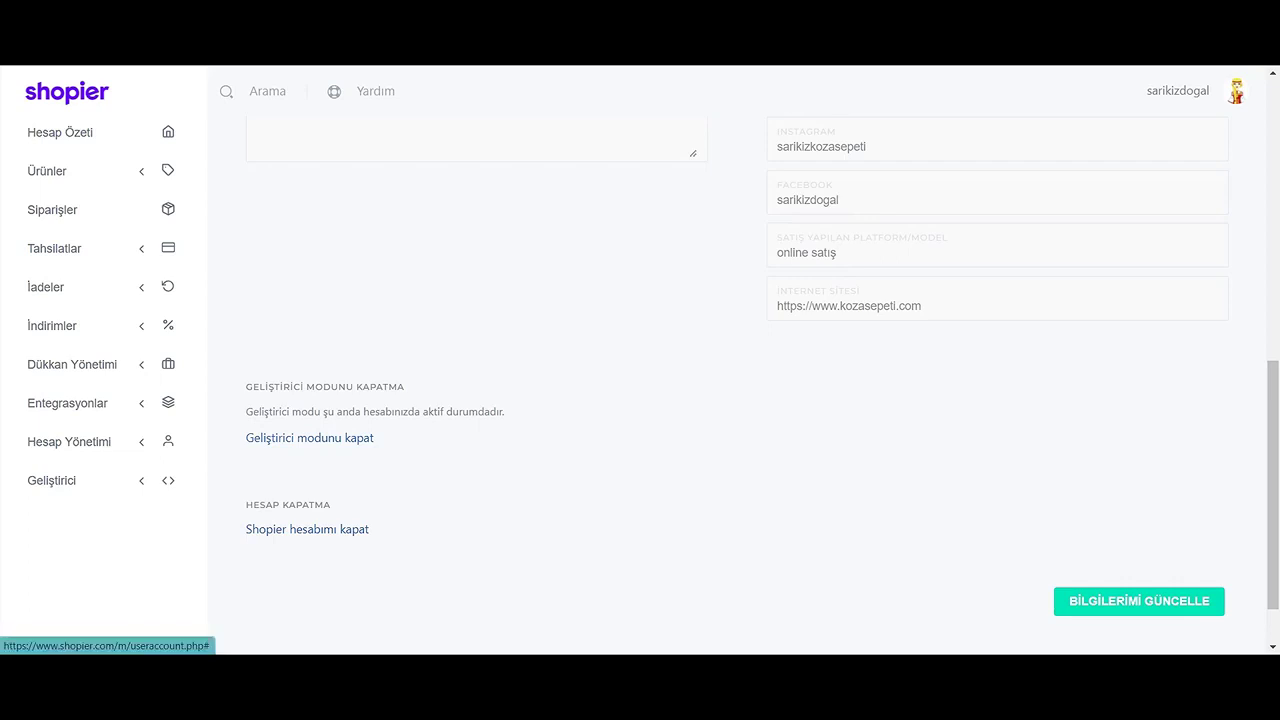
Open Uygulama Oluştur under Geliştirici and examine the whole form, from the app icon to the permission scope and contact details.
left_click(51, 480)
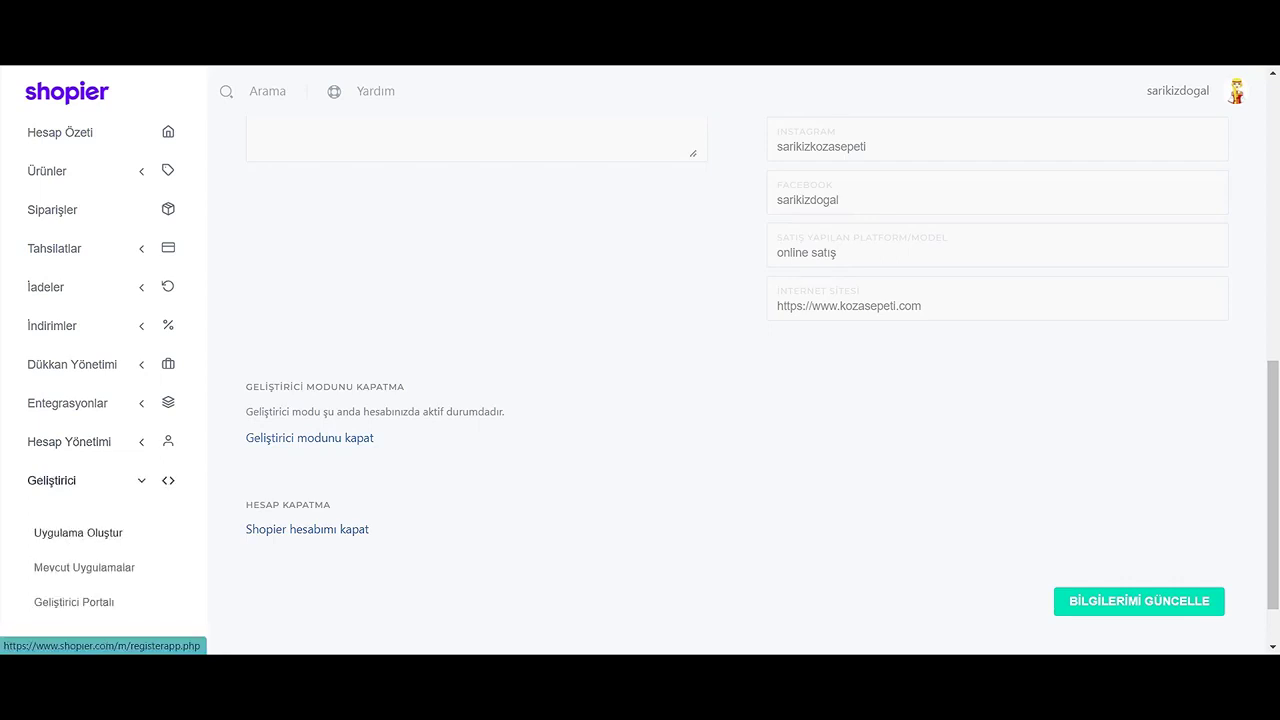
left_click(78, 532)
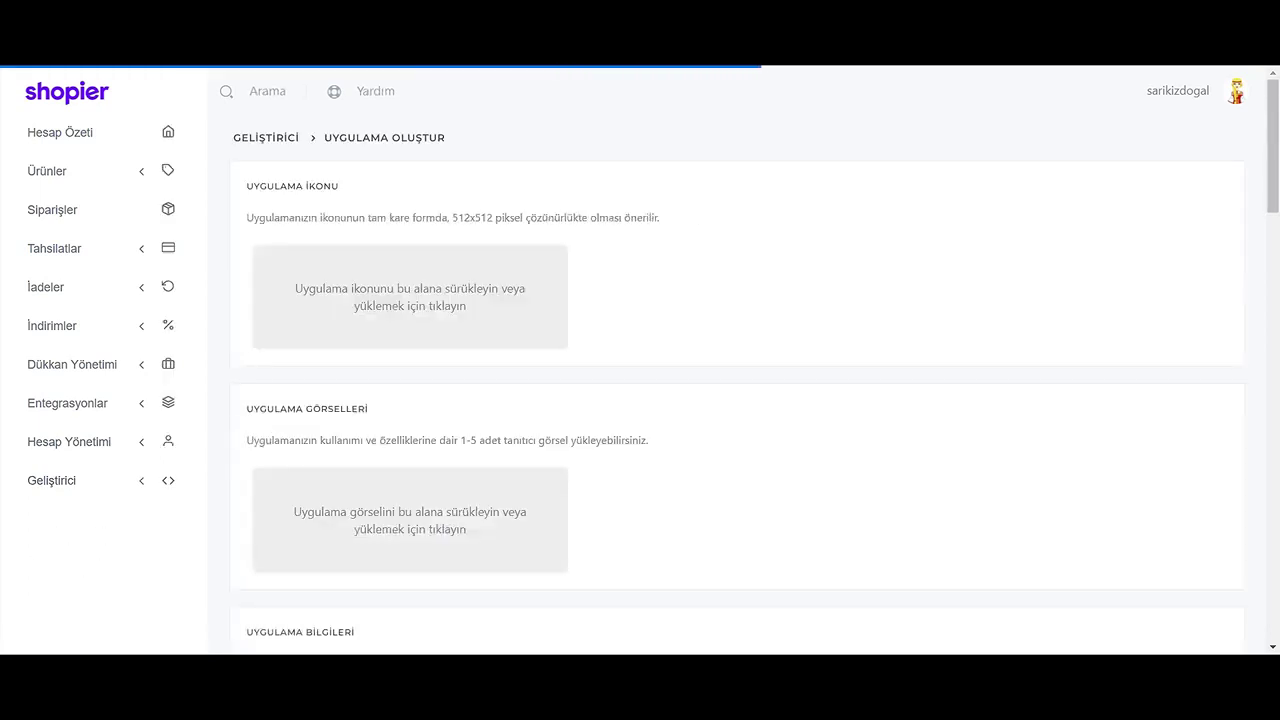
scroll(737, 400, "down", 4)
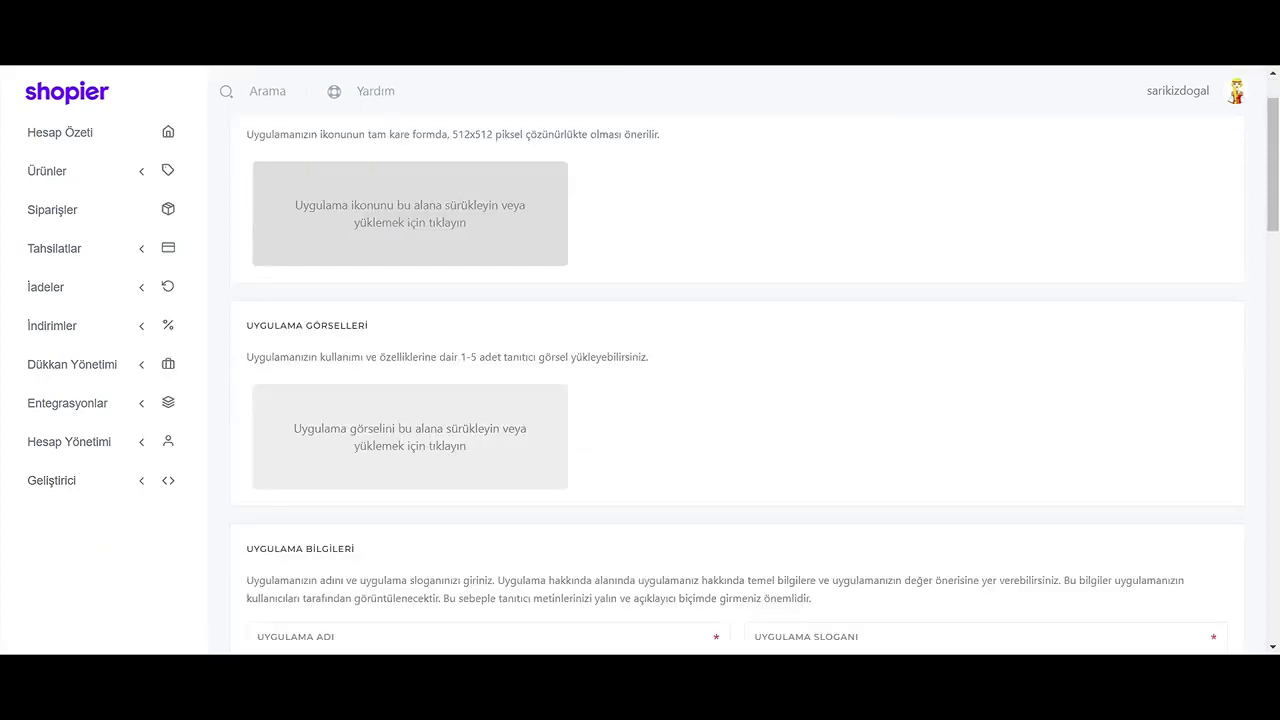
scroll(737, 400, "down", 1)
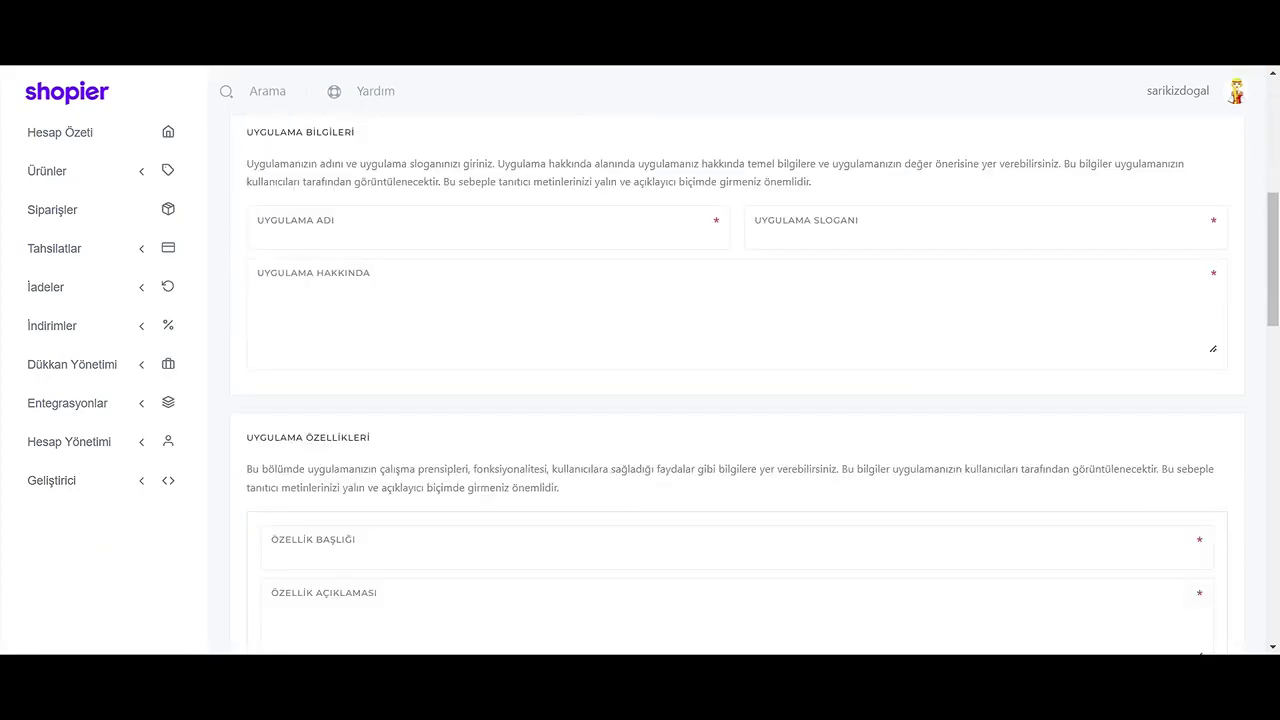
scroll(737, 400, "down", 5)
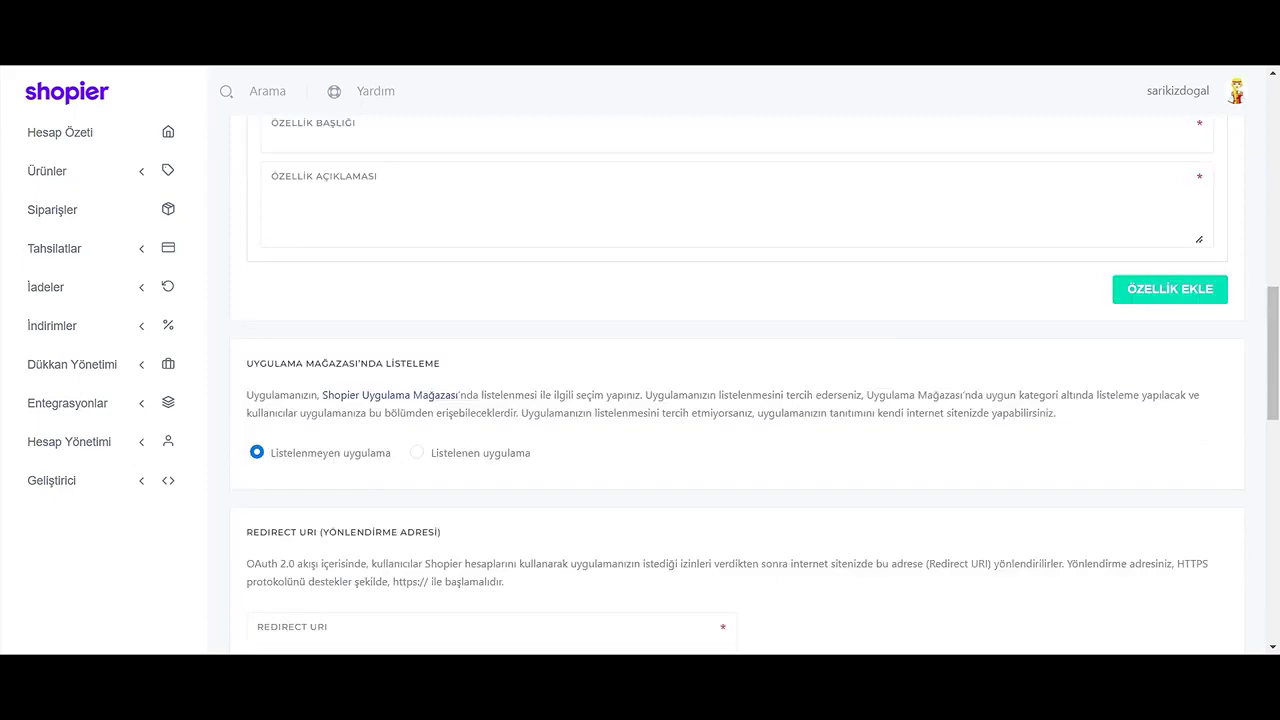
scroll(737, 400, "down", 2)
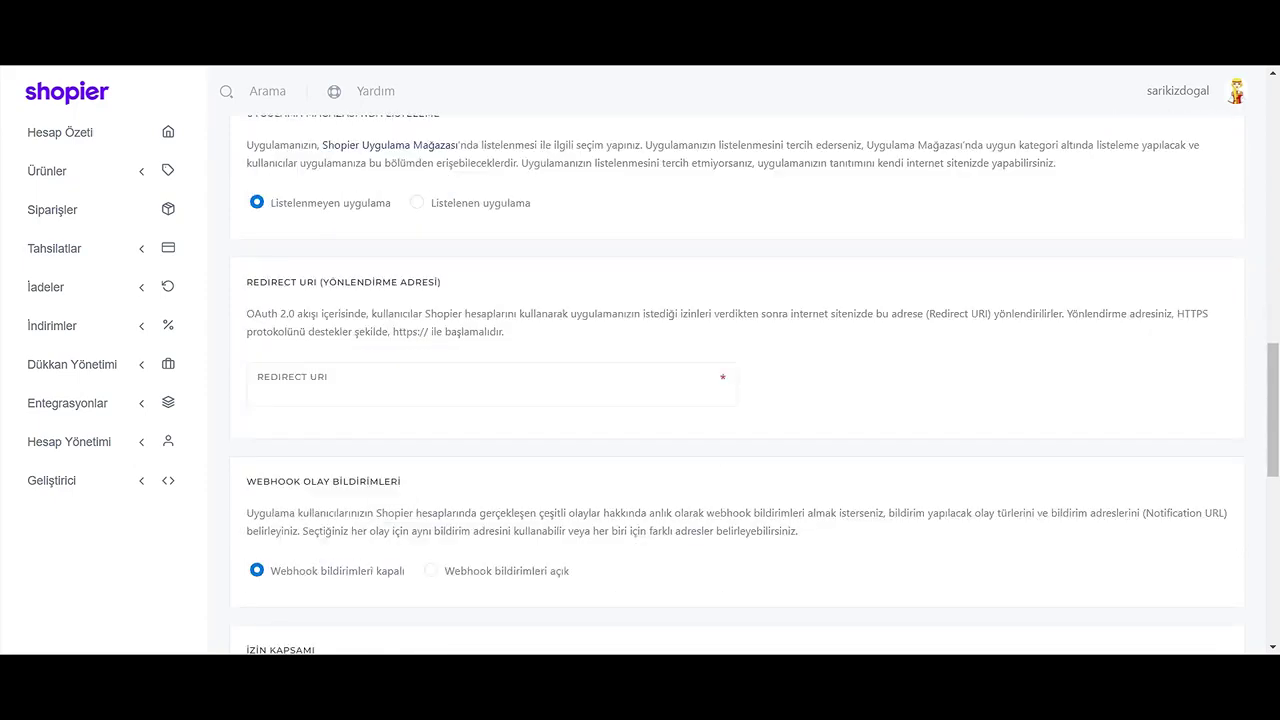
scroll(737, 400, "down", 5)
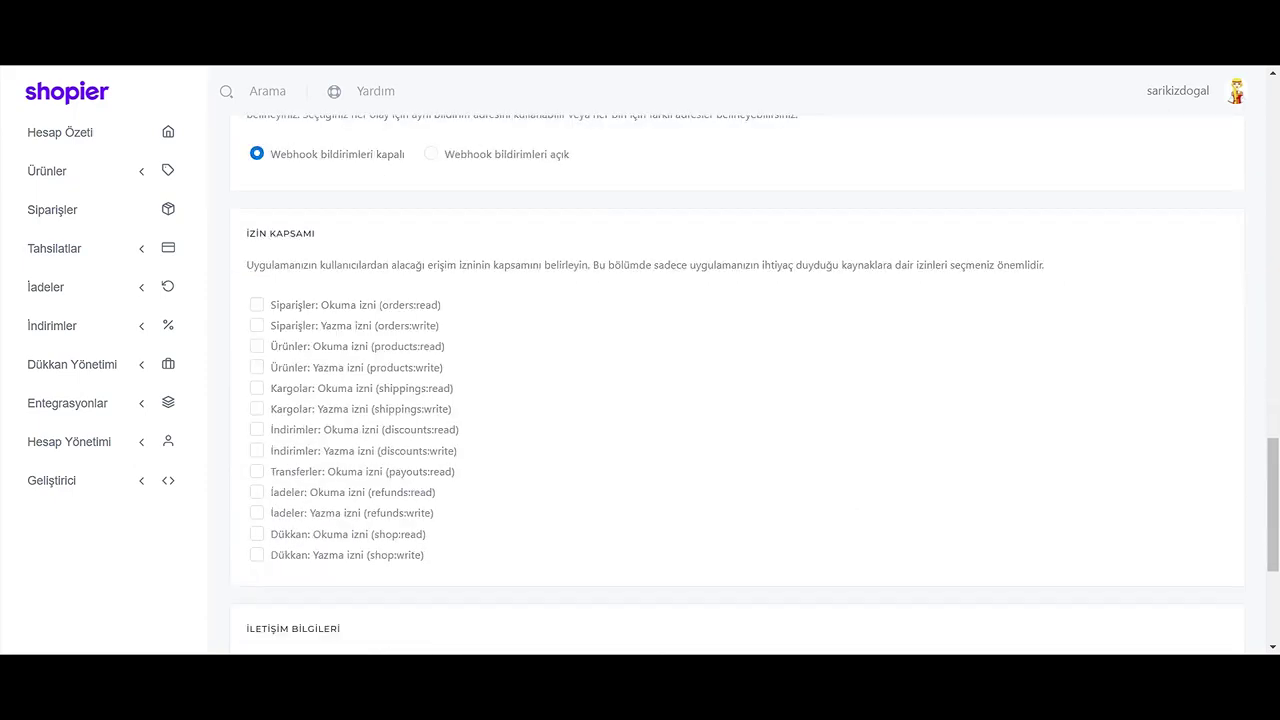
scroll(737, 400, "down", 3)
scroll(737, 400, "down", 1)
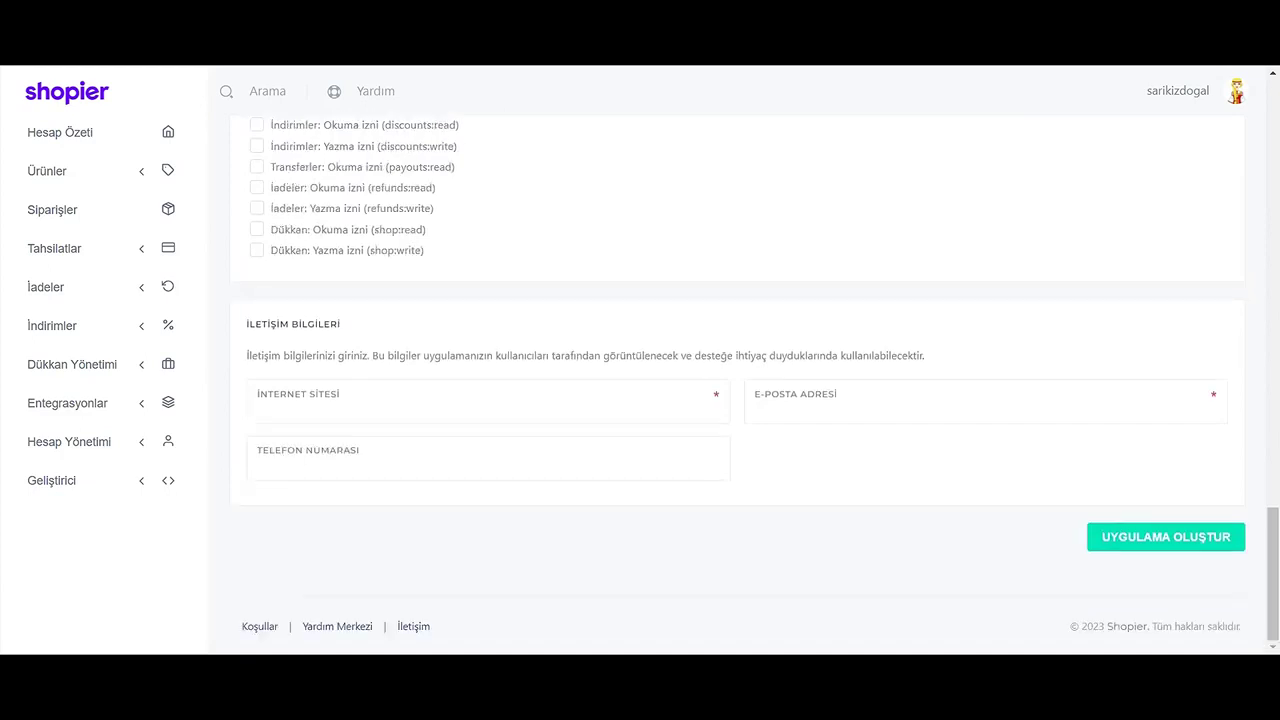
View the Mevcut Uygulamalar page under Geliştirici and go to the Geliştirici Portalı.
left_click(51, 480)
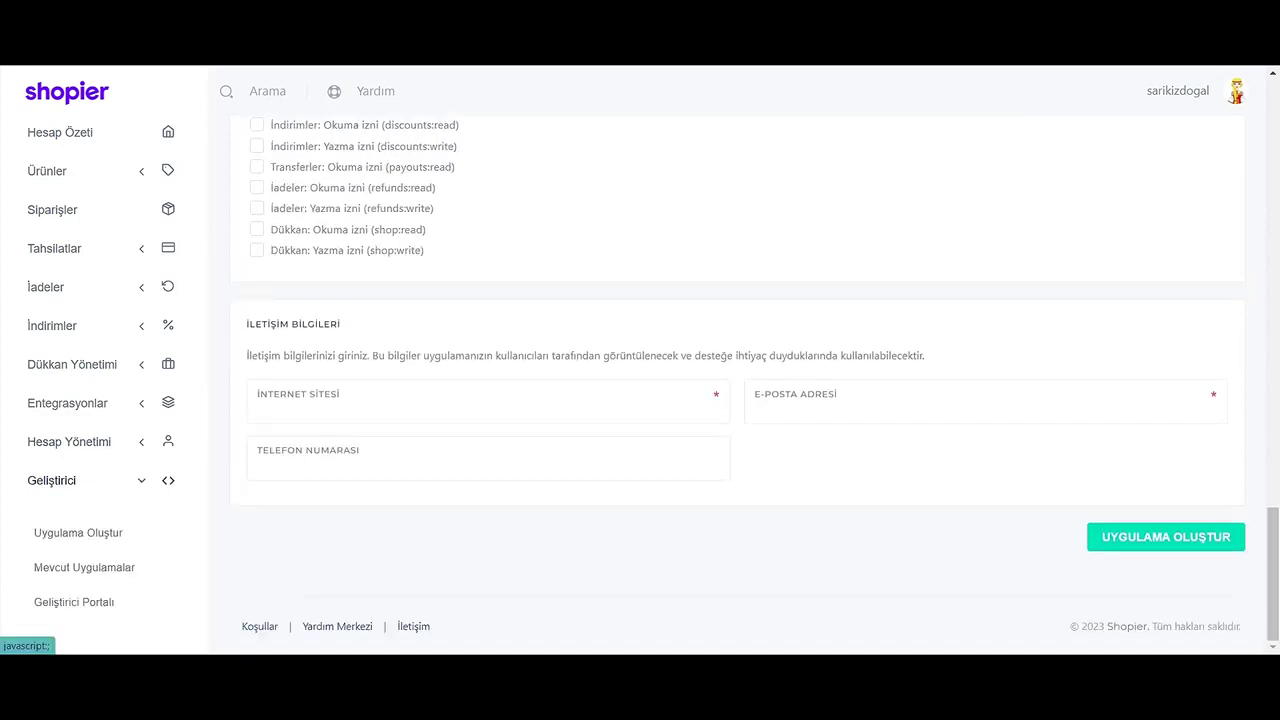
left_click(84, 567)
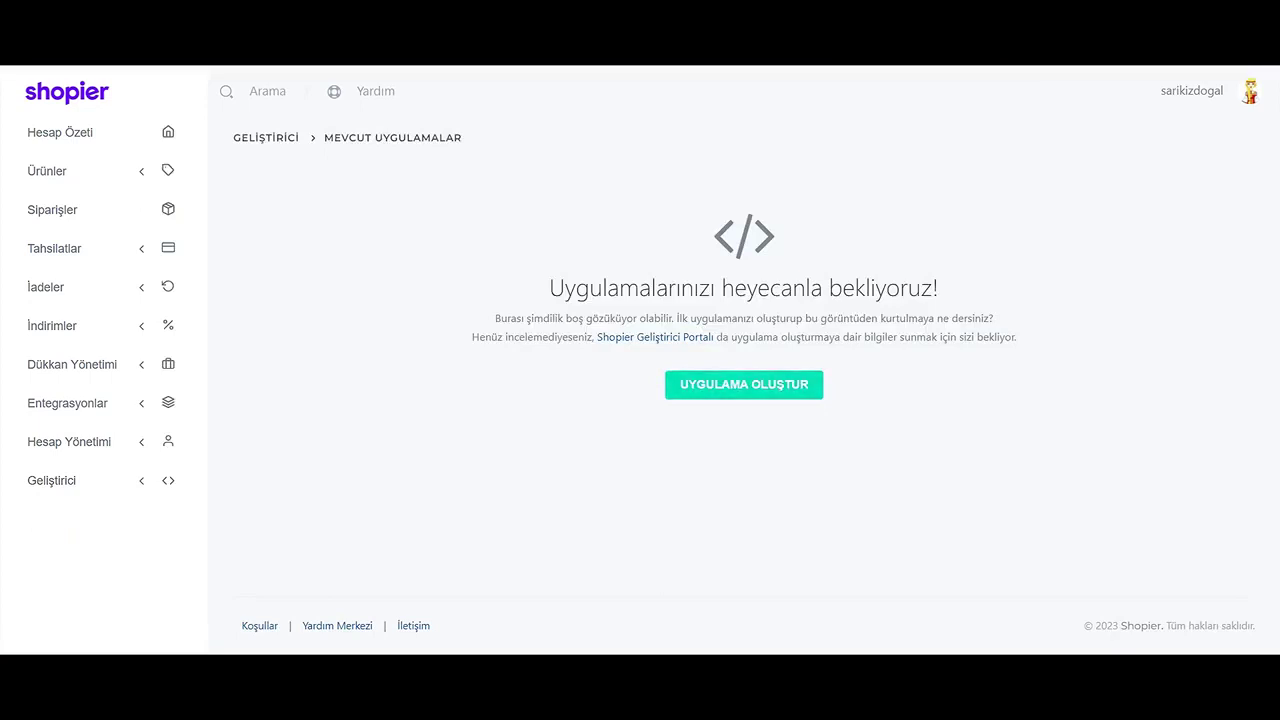
left_click(51, 480)
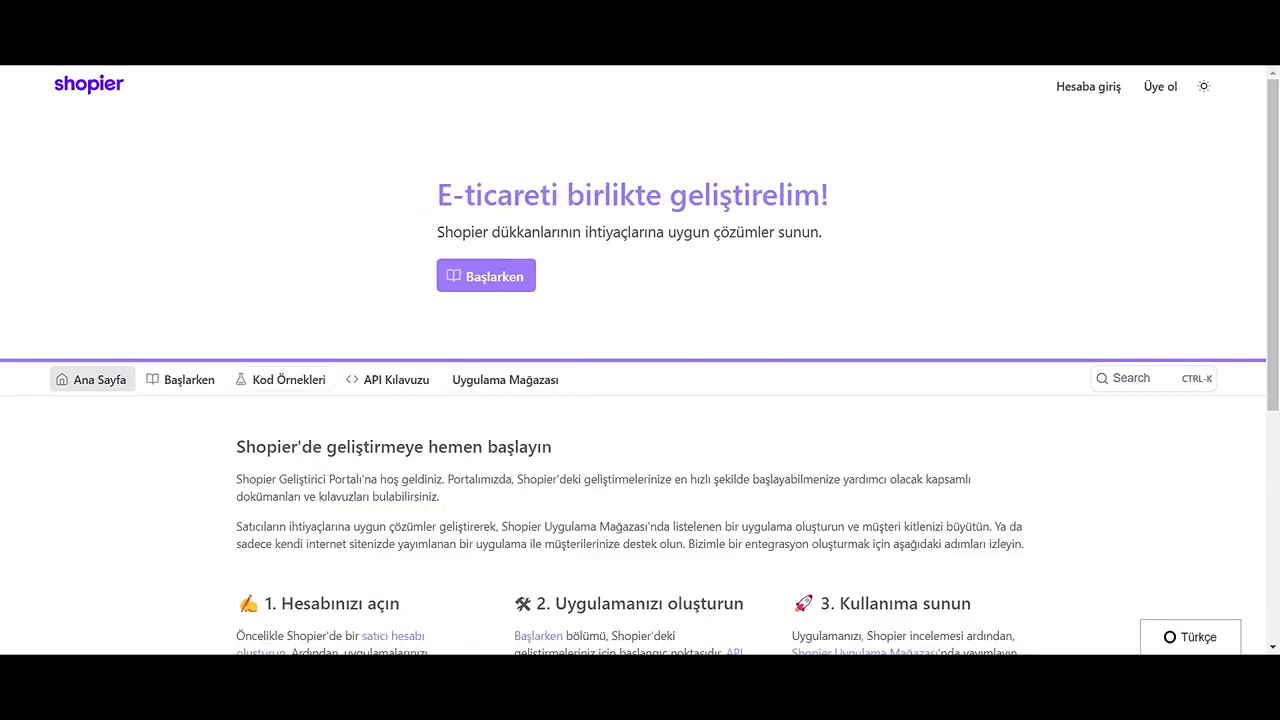
Open Kod Örnekleri in the developer portal and browse the OAuth 2.0 code samples.
left_click(288, 379)
scroll(640, 400, "down", 3)
scroll(323, 367, "down", 6)
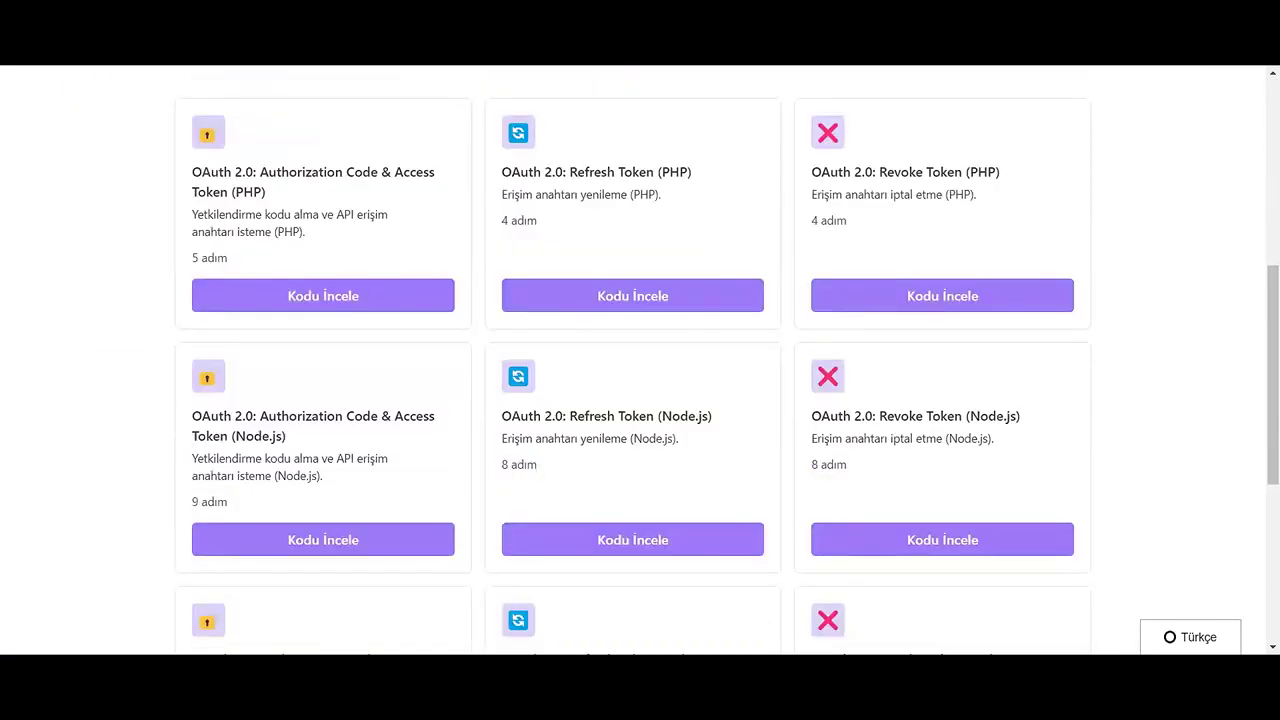
left_click(323, 367)
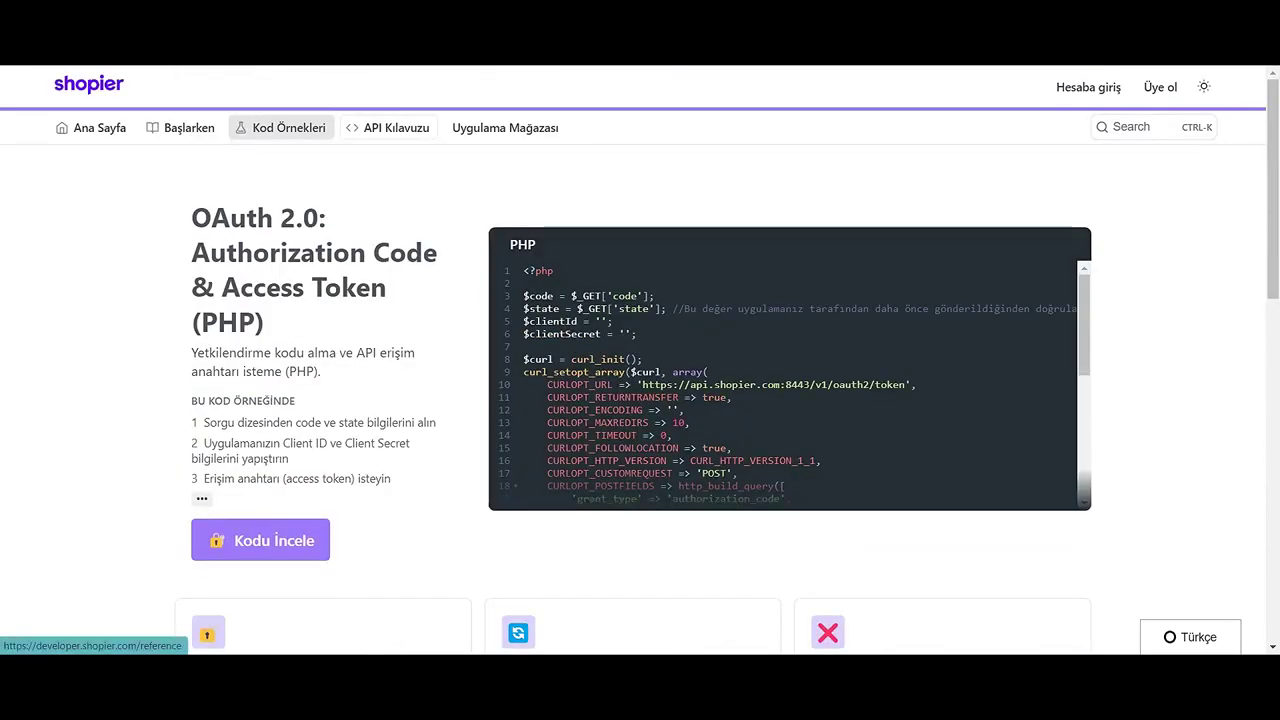
Visit Uygulama Mağazası from the developer portal, then return to the portal's home page and look it over.
left_click(505, 127)
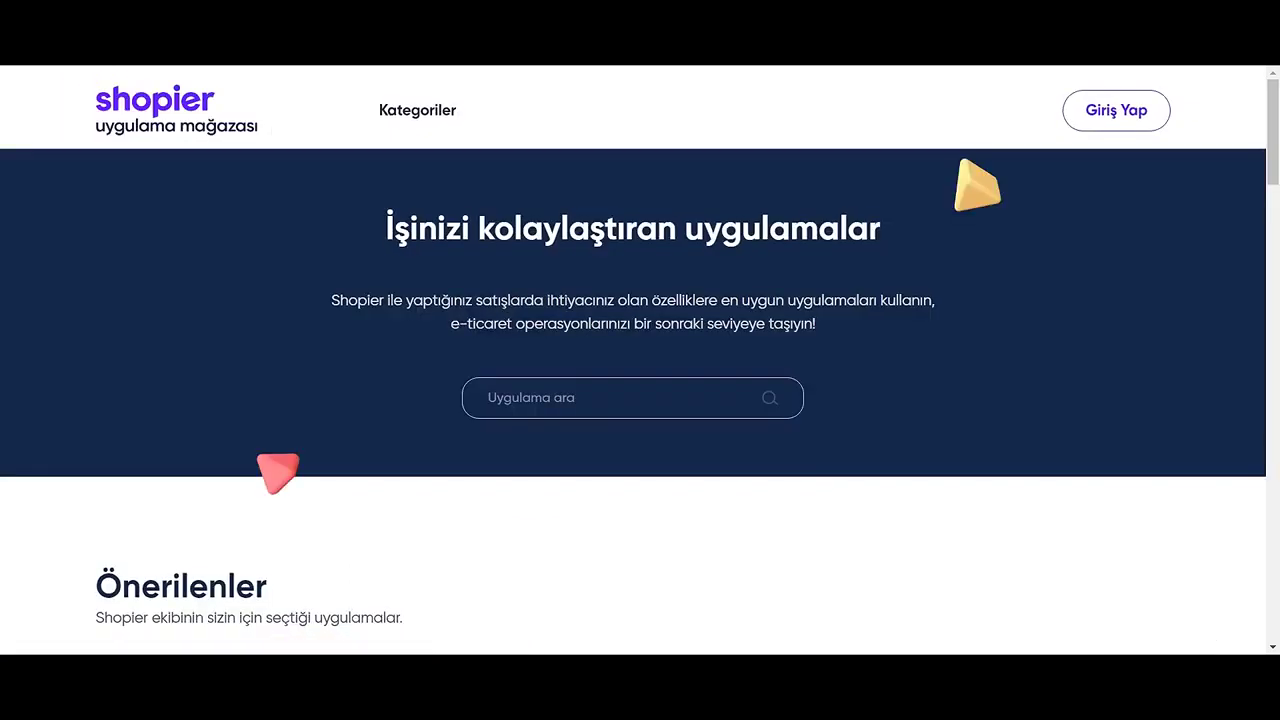
key("alt+Left")
left_click(90, 126)
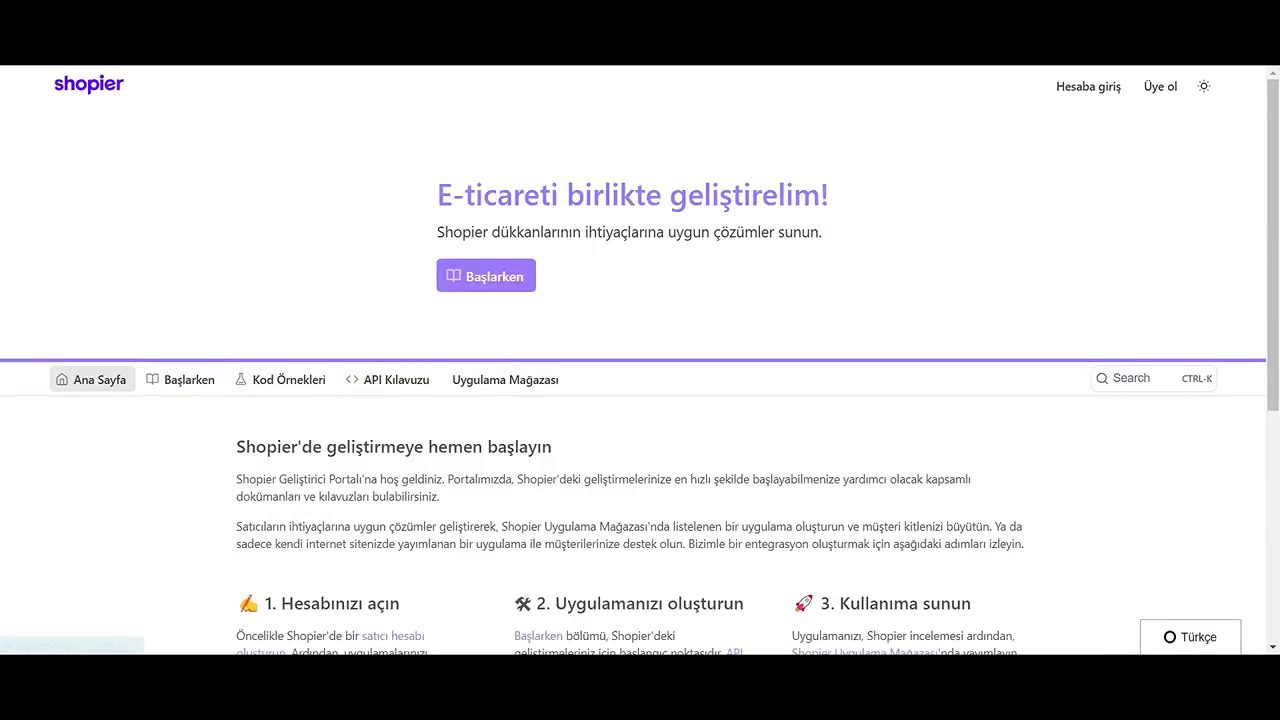
scroll(640, 450, "down", 3)
scroll(640, 450, "up", 4)
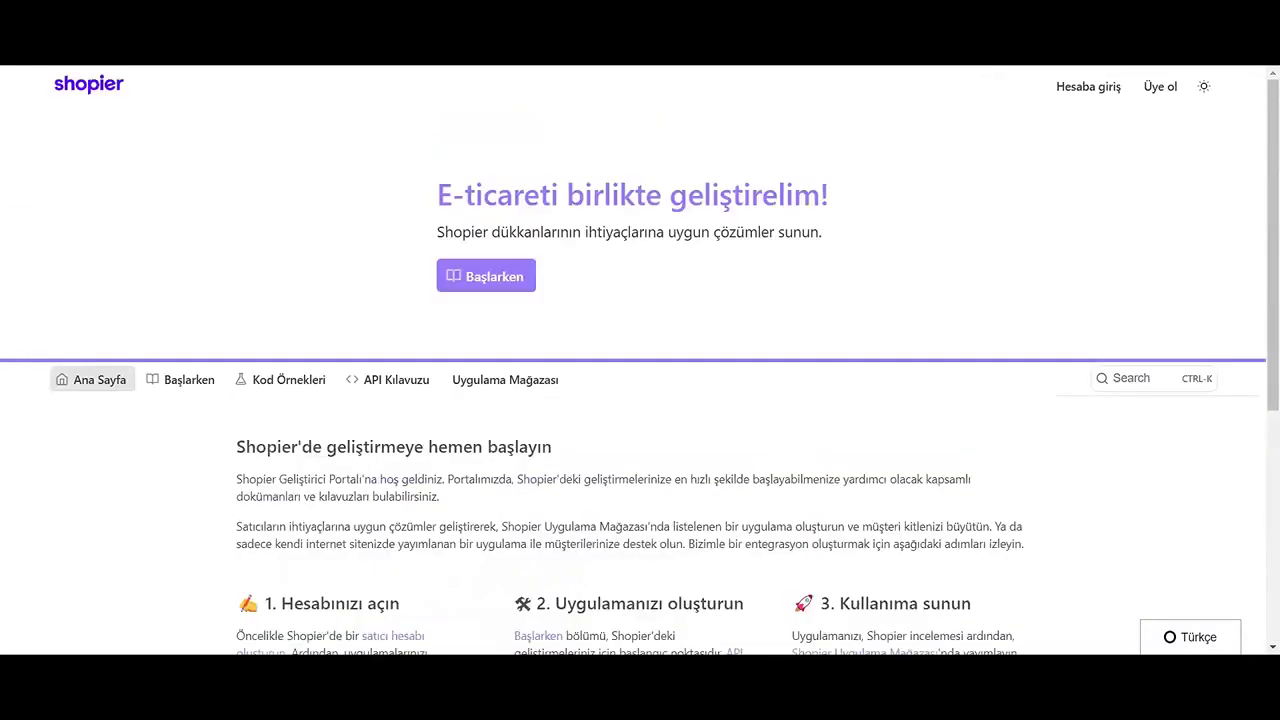
Open Başlarken in the developer portal, then return to the seller panel and open Hesap Özeti.
left_click(189, 379)
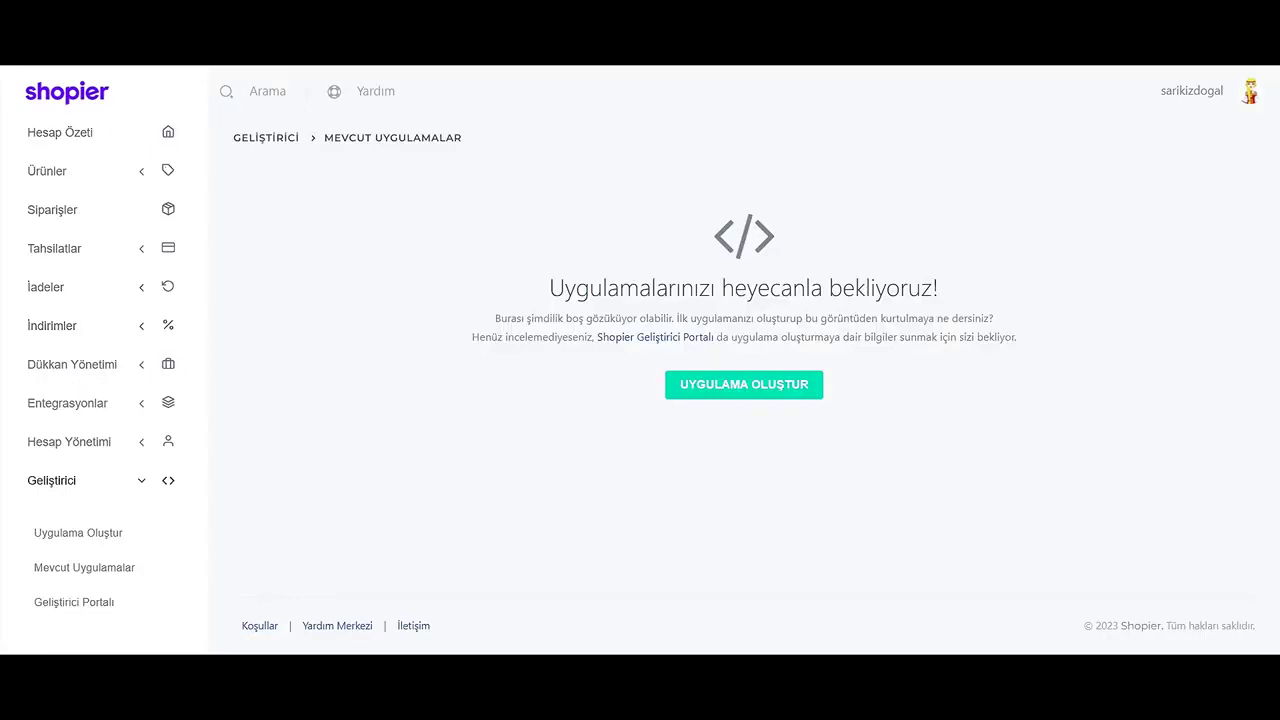
left_click(60, 132)
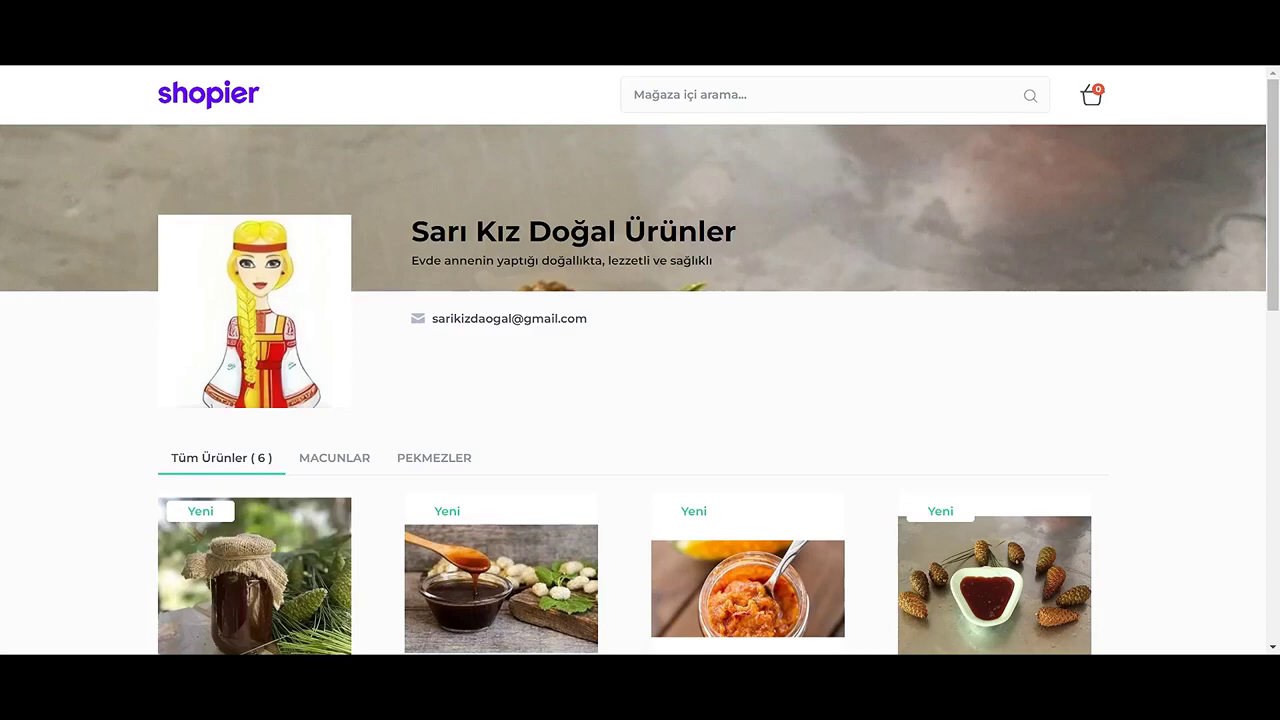
Look over the whole Sarı Kız Doğal Ürünler storefront, from the store header and product listings to the footer.
scroll(640, 360, "down", 8)
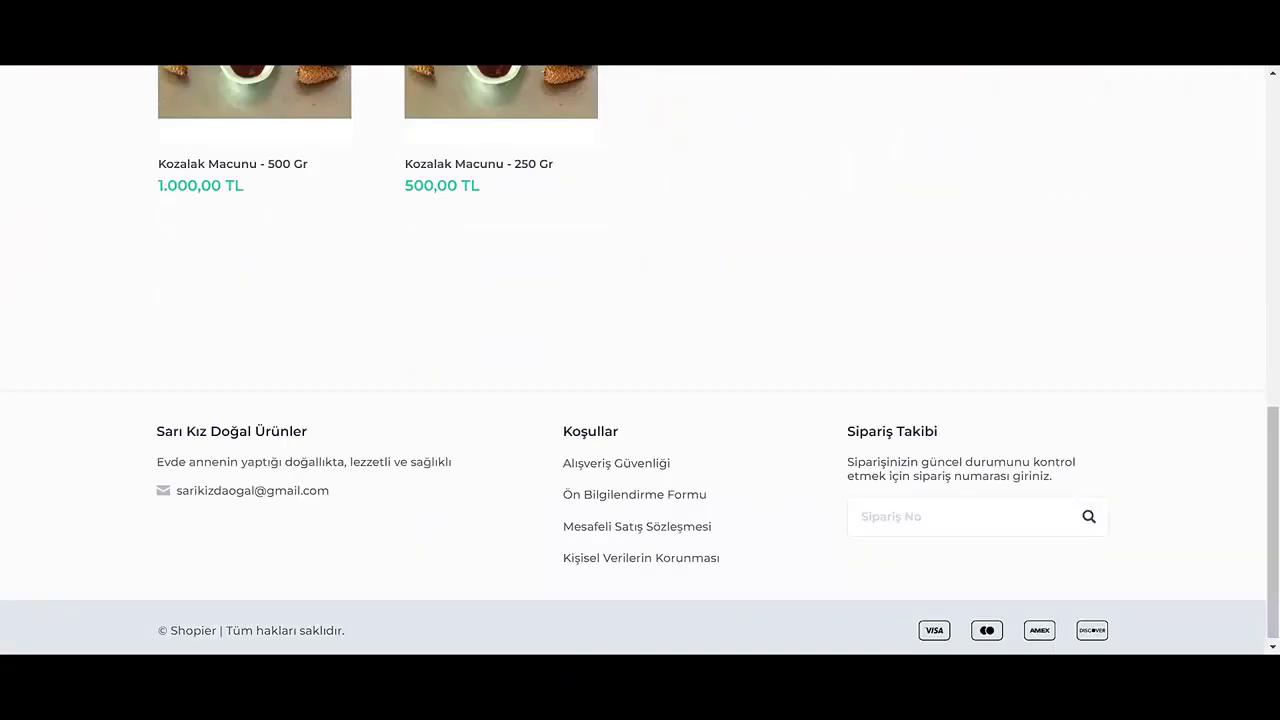
scroll(634, 494, "up", 10)
scroll(254, 540, "down", 2)
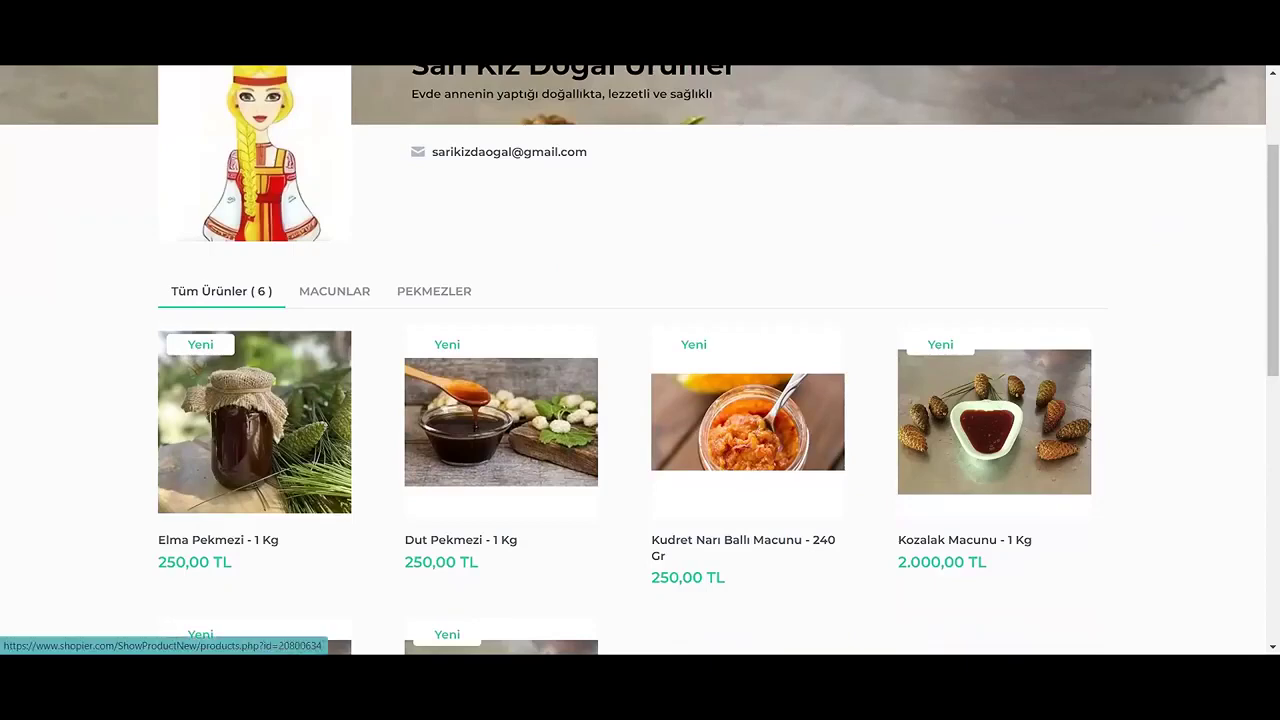
scroll(254, 450, "down", 2)
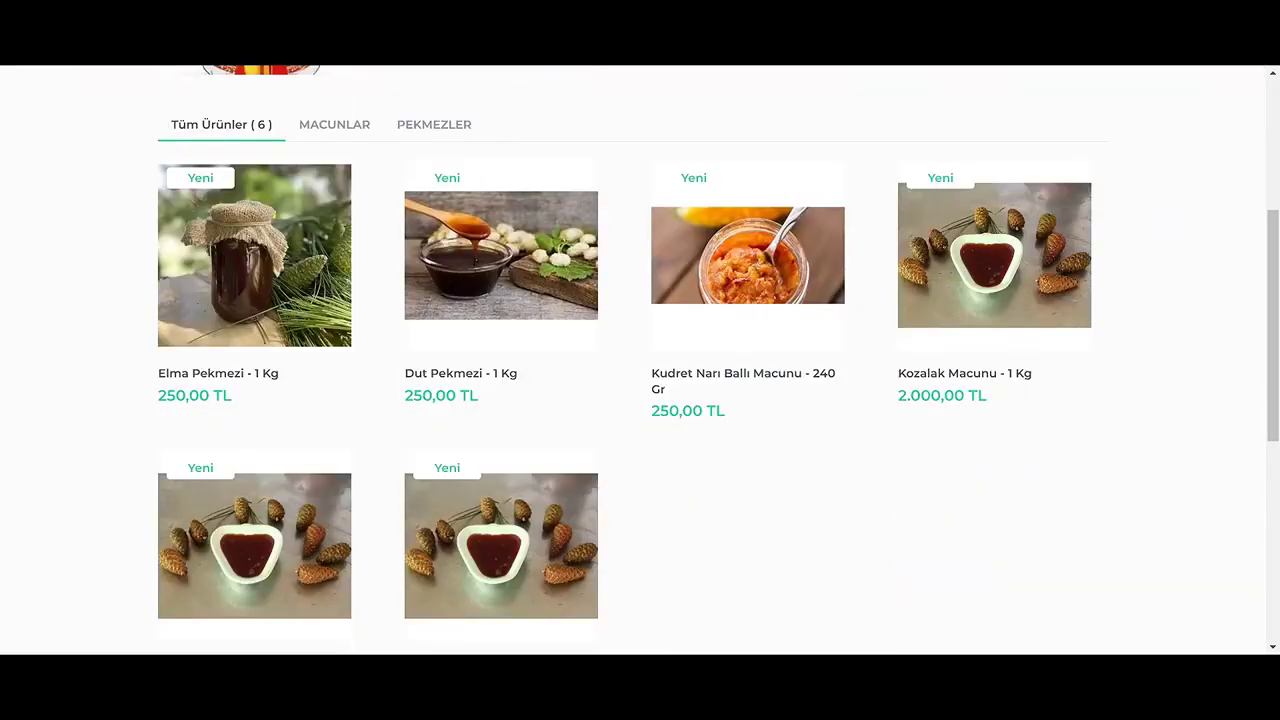
scroll(640, 360, "down", 6)
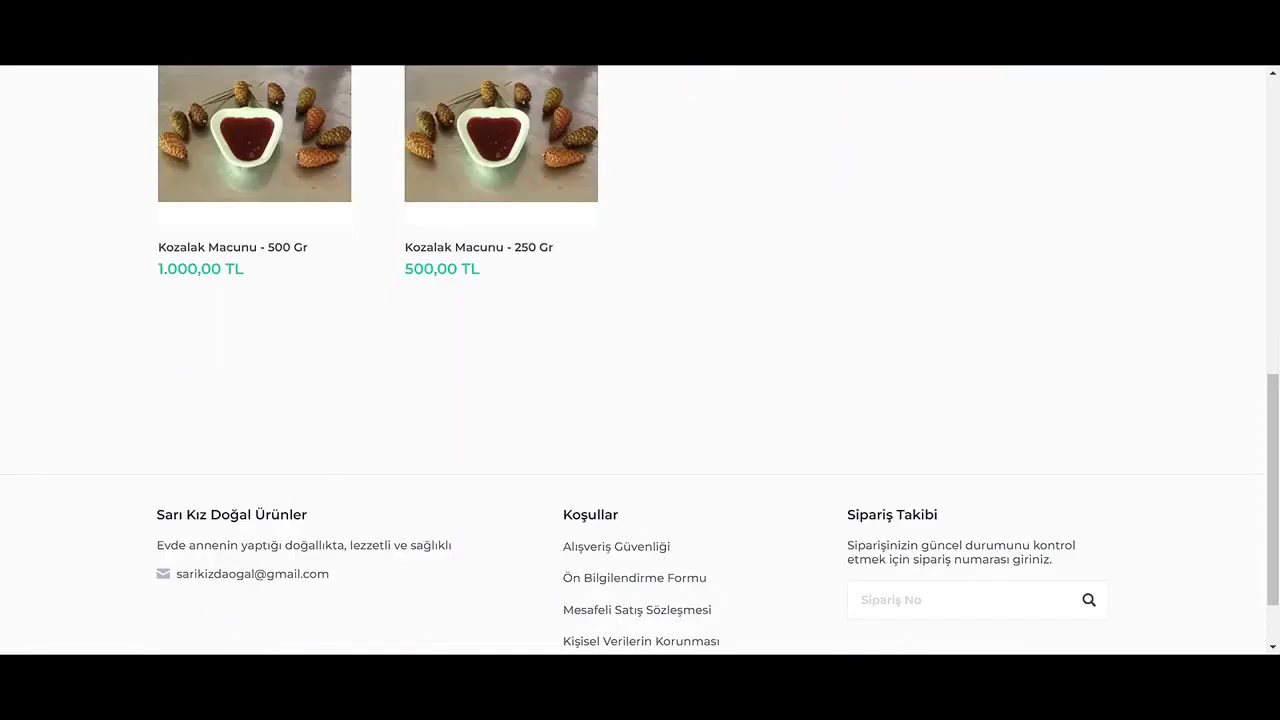